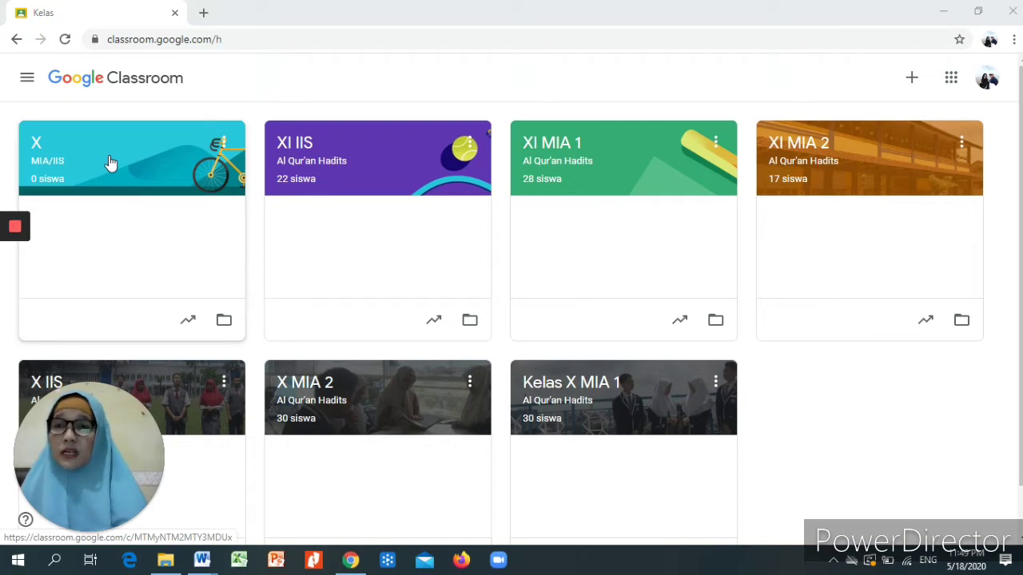
- Open the X MIA/IIS class's Tugas Kelas page, collapse the draft card, and bring up Buat
{"action": "left_click", "coordinate": [112, 163]}
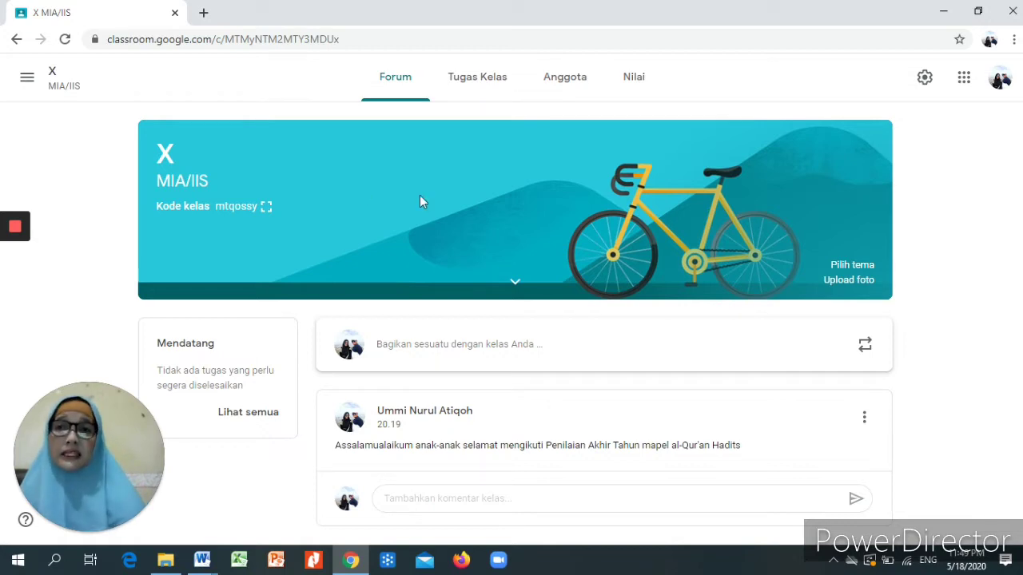
{"action": "left_click", "coordinate": [491, 82]}
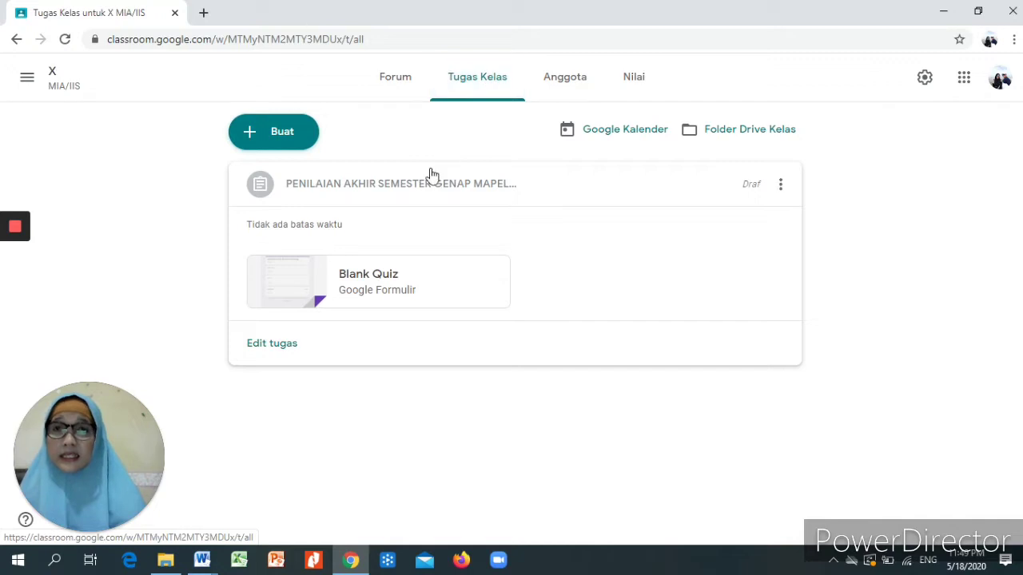
{"action": "left_click", "coordinate": [385, 186]}
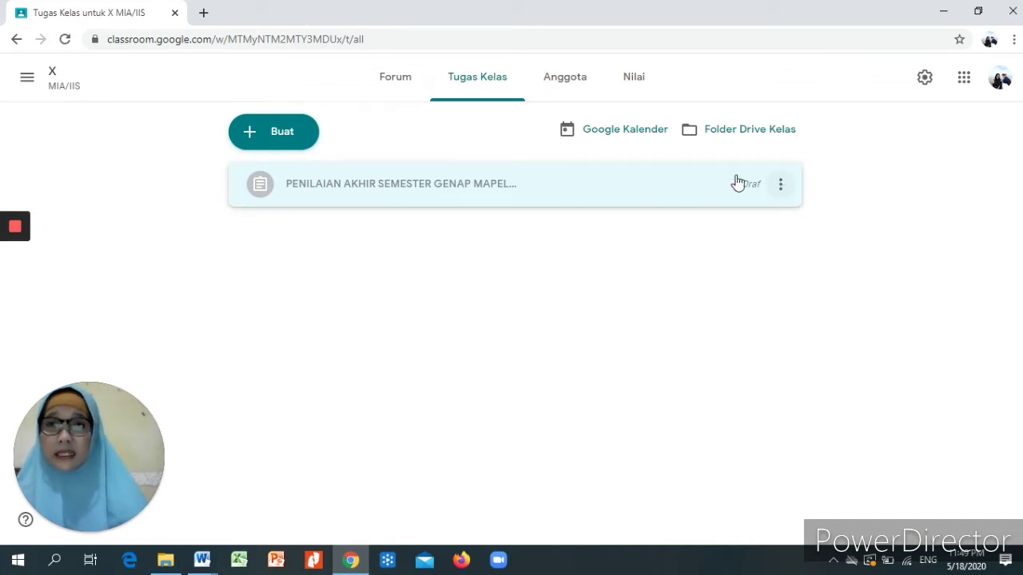
{"action": "left_click", "coordinate": [281, 133]}
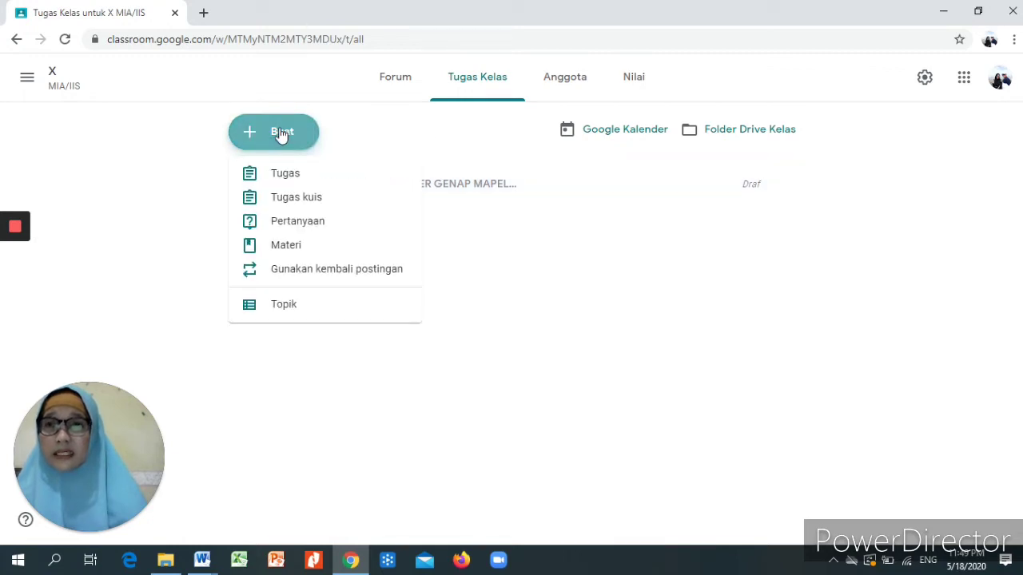
- Start a Tugas kuis assignment titled 'PENILAIAN AKHIR SEMESTER GENAP MAPEL AL-QUR'AN HADITS'
{"action": "left_click", "coordinate": [329, 199]}
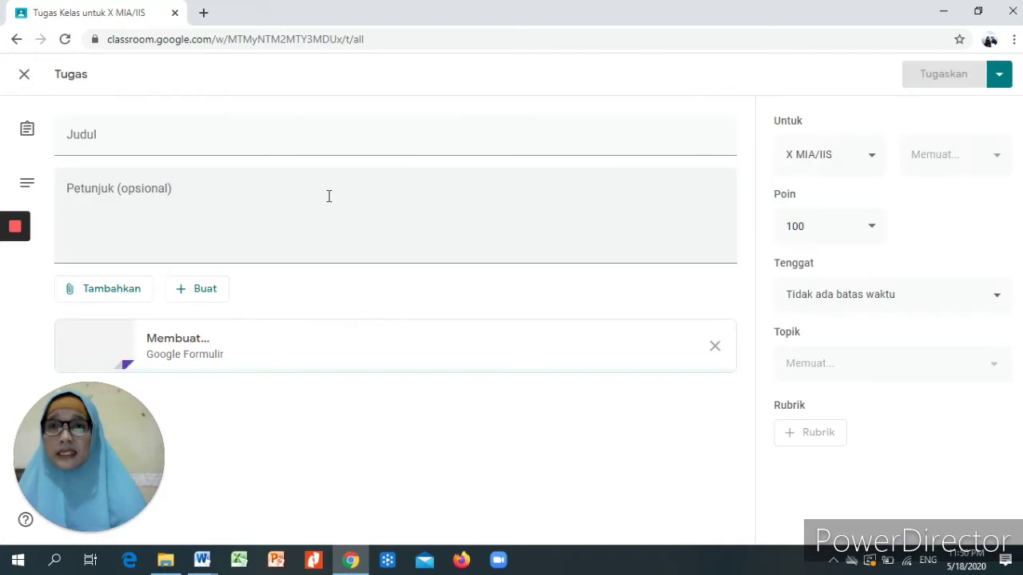
{"action": "left_click", "coordinate": [328, 196]}
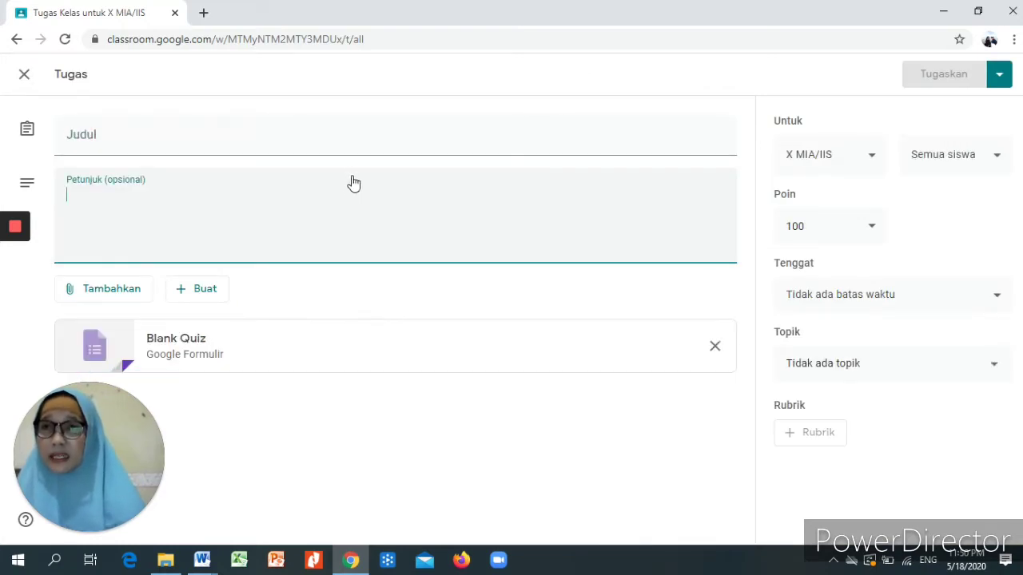
{"action": "left_click", "coordinate": [96, 138]}
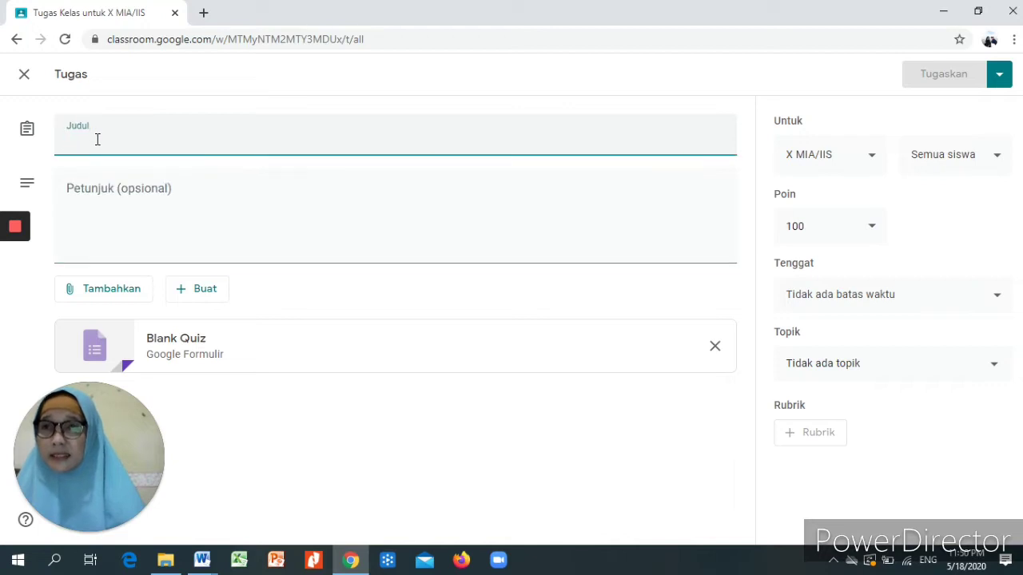
{"action": "type", "text": "PENI"}
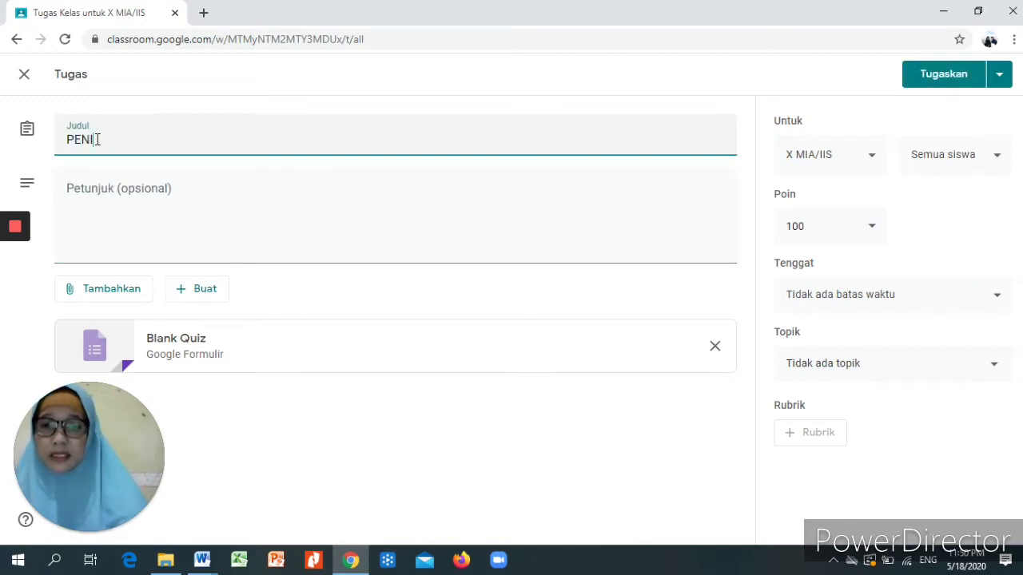
{"action": "type", "text": "LAIAN AKHI"}
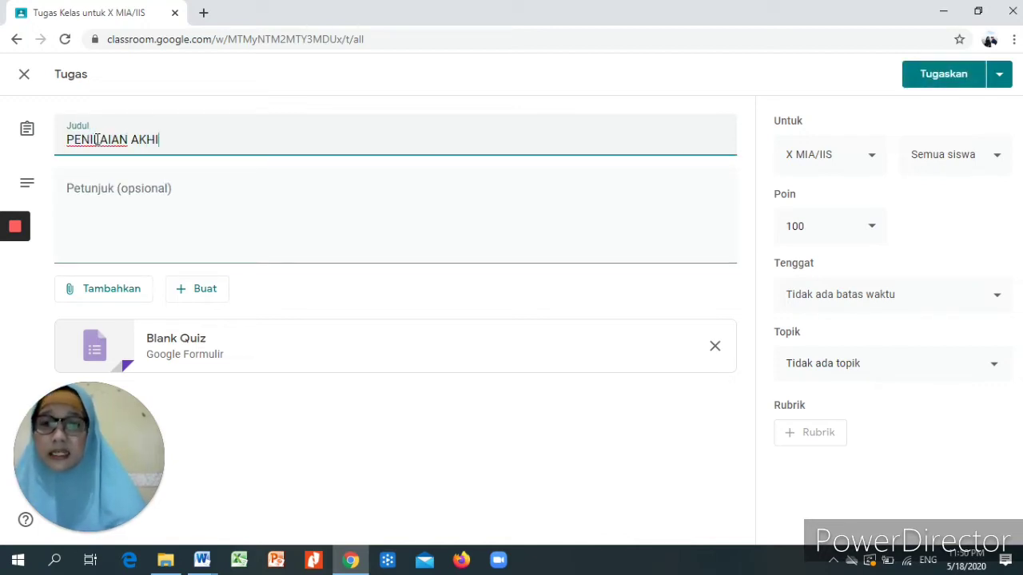
{"action": "type", "text": "R SEMEST"}
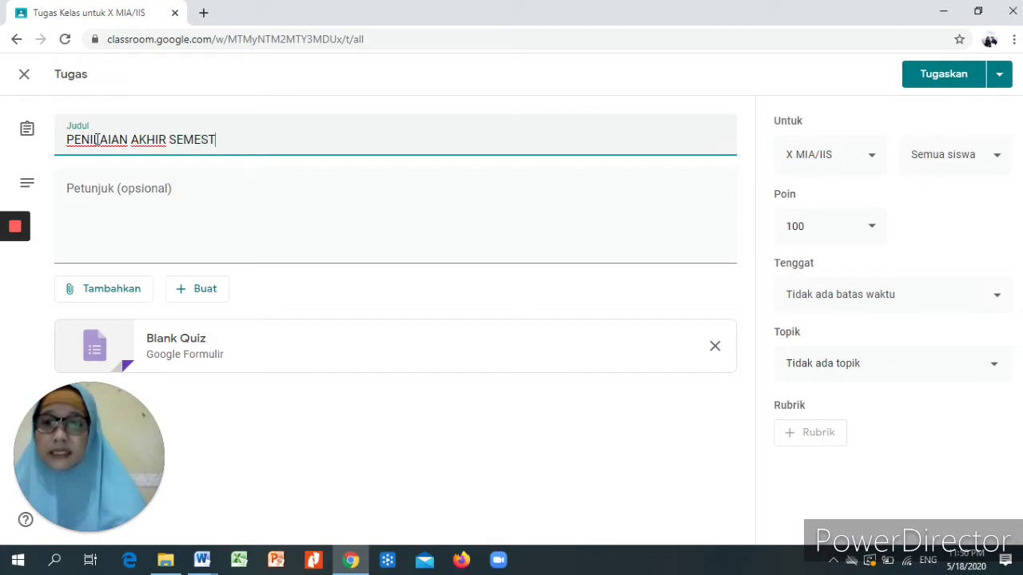
{"action": "type", "text": "ER GEN"}
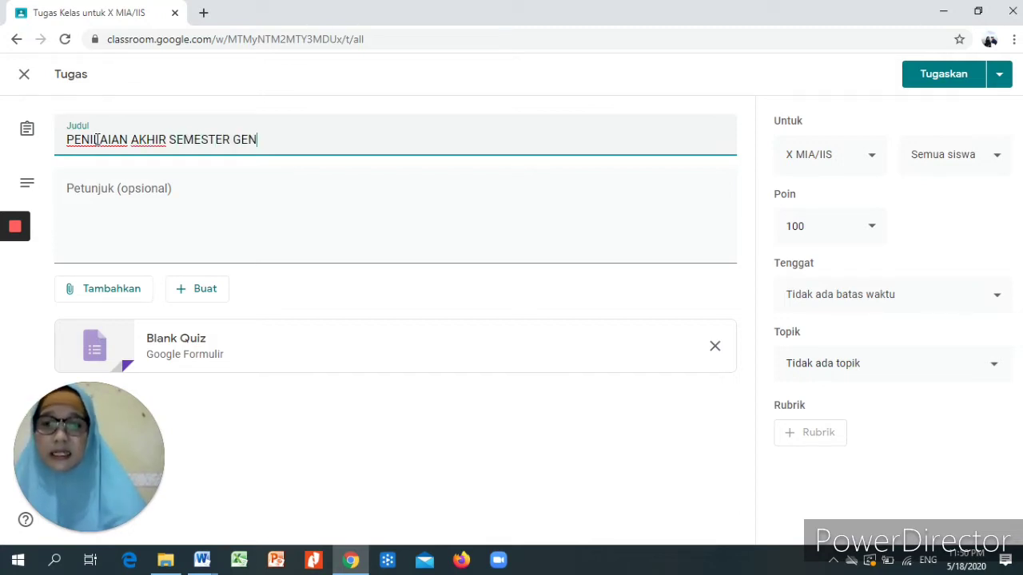
{"action": "type", "text": "AP MAPE"}
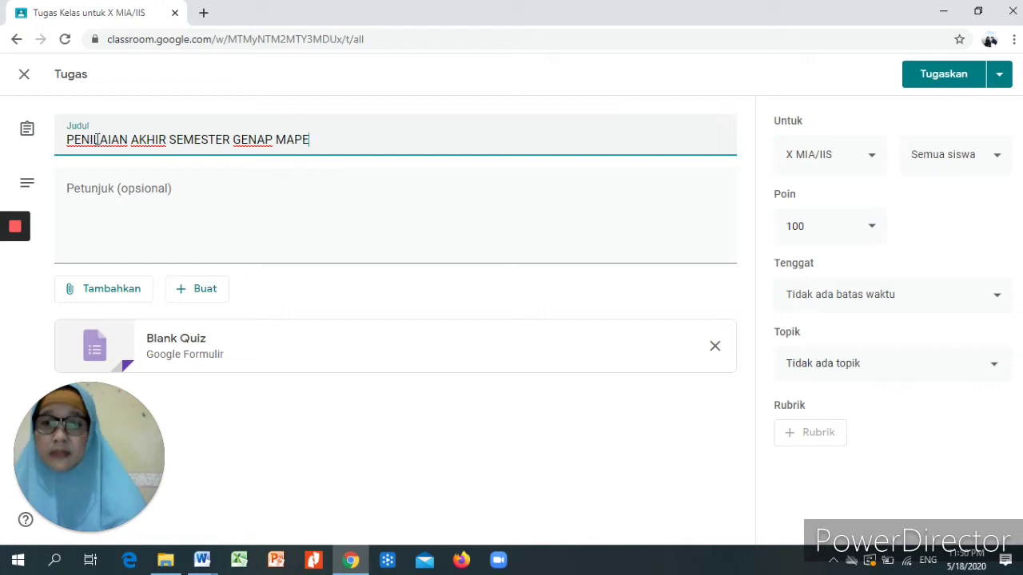
{"action": "type", "text": "L AL-"}
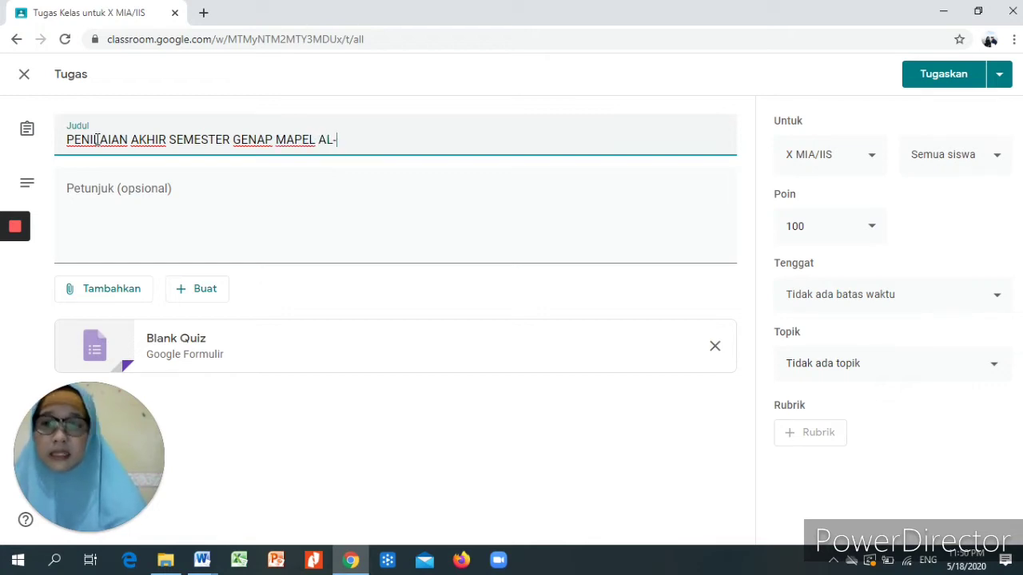
{"action": "type", "text": "QUR'AN "}
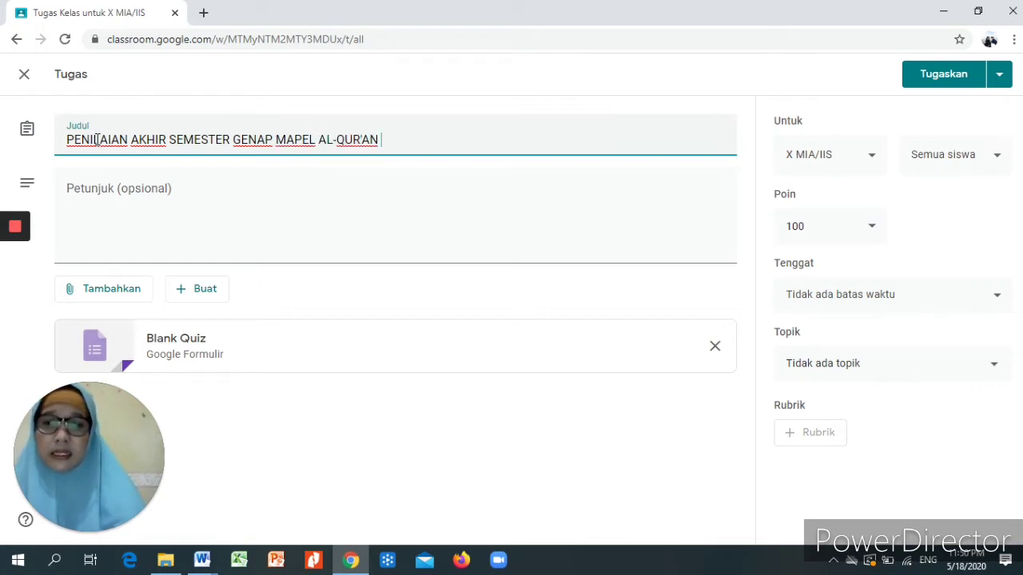
{"action": "type", "text": "HADITS"}
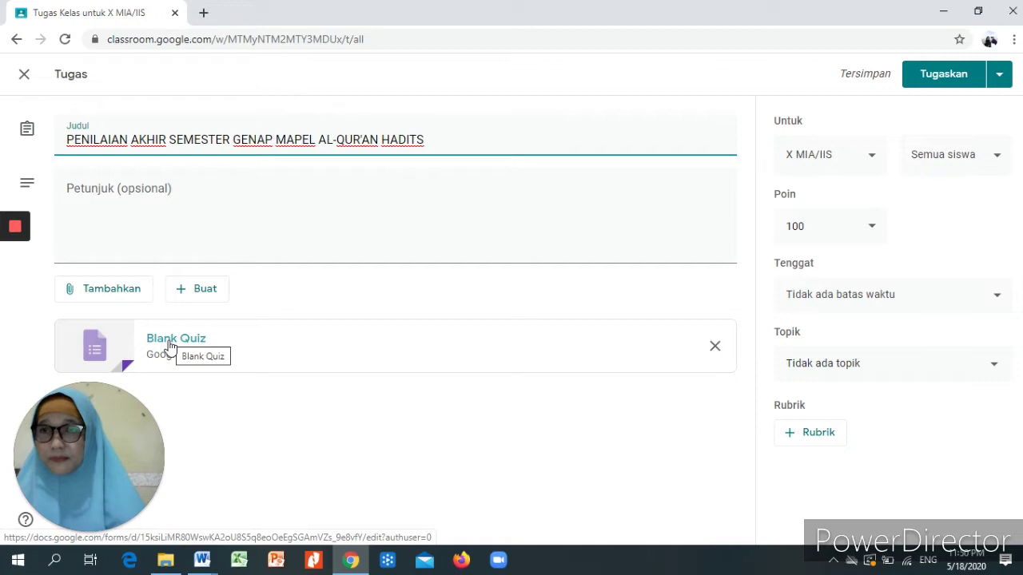
- Open the attached Blank Quiz and set its heading and file name to 'PENILAIAN AKHIR SEMESTER GENAP'
{"action": "left_click", "coordinate": [169, 346]}
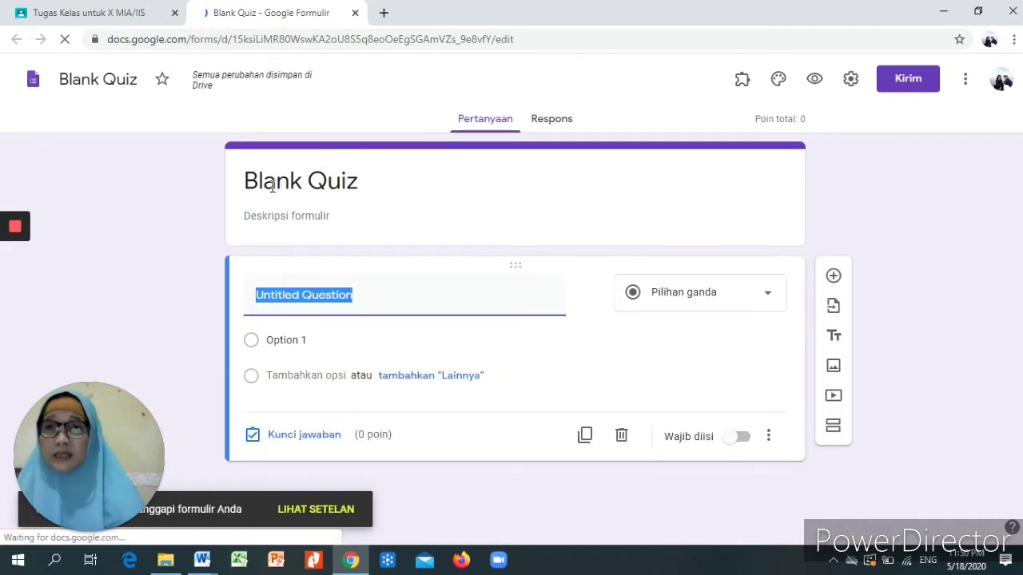
{"action": "left_click", "coordinate": [335, 182]}
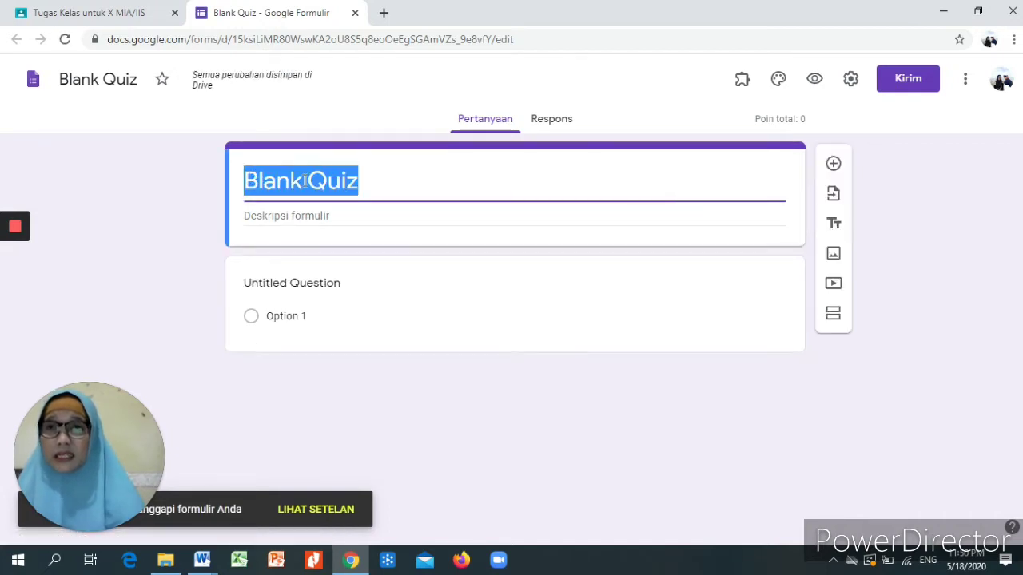
{"action": "type", "text": "PE"}
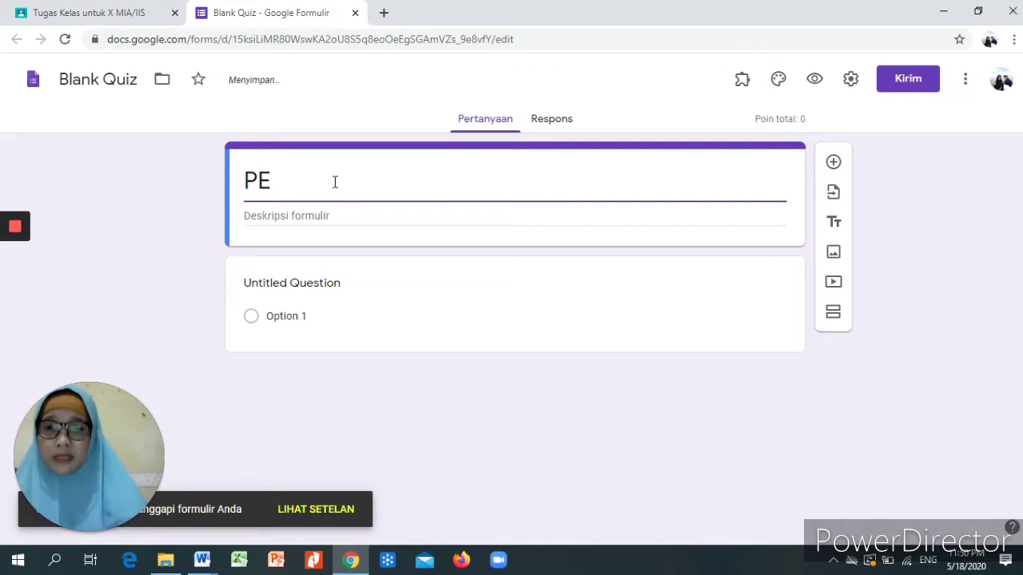
{"action": "type", "text": "NILAIAN AK"}
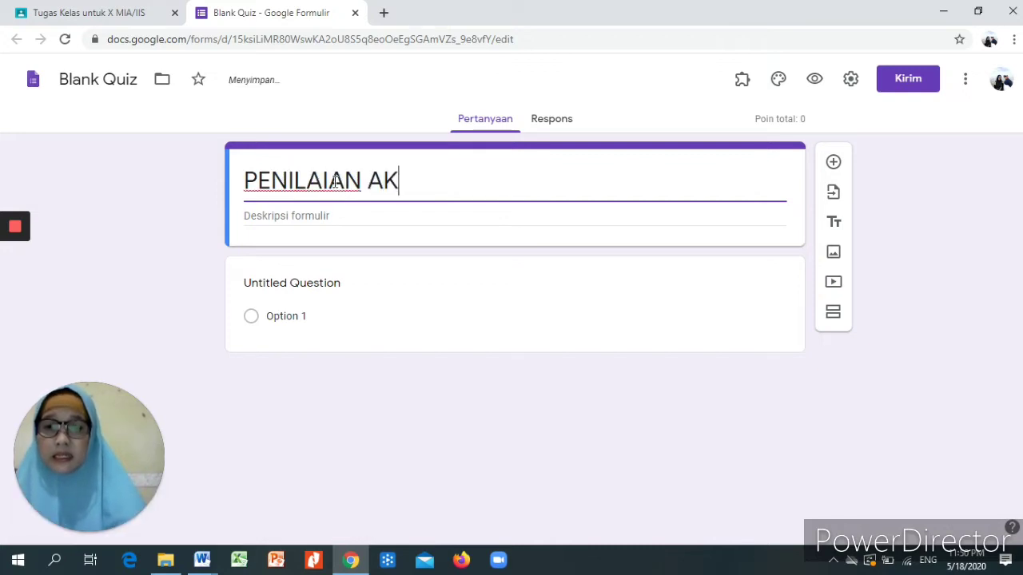
{"action": "type", "text": "HIR SEME"}
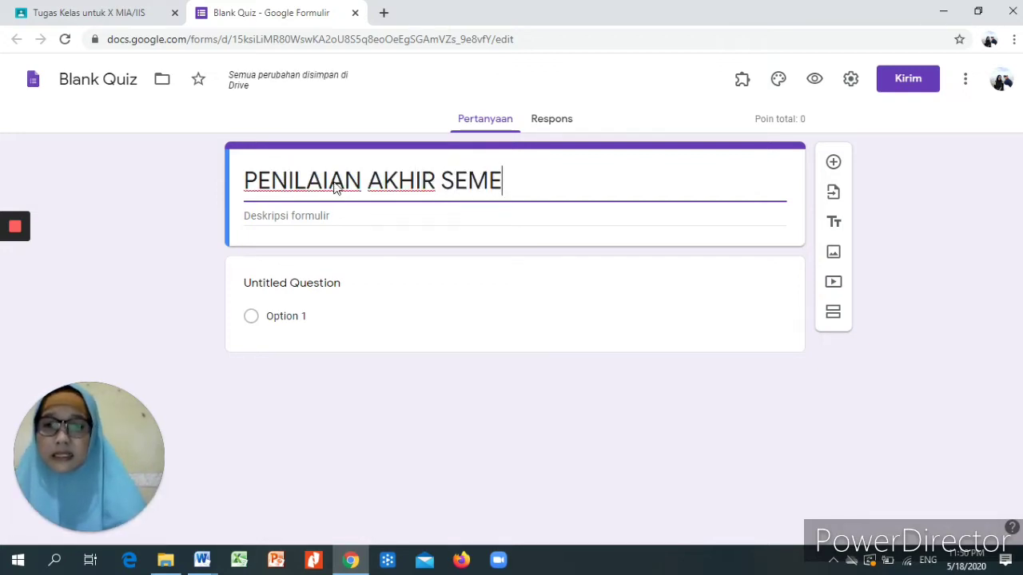
{"action": "type", "text": "STER"}
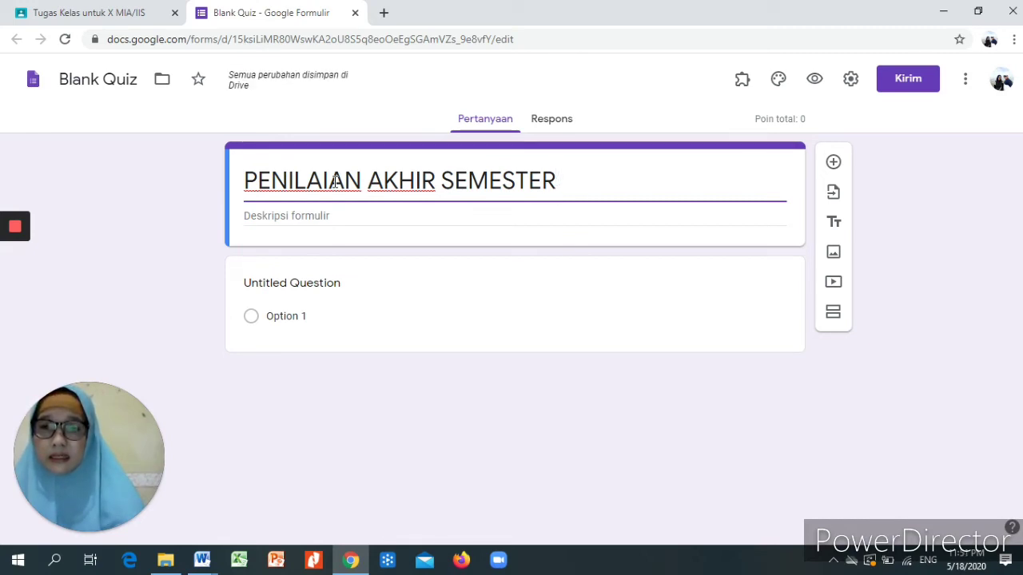
{"action": "type", "text": "GENAP"}
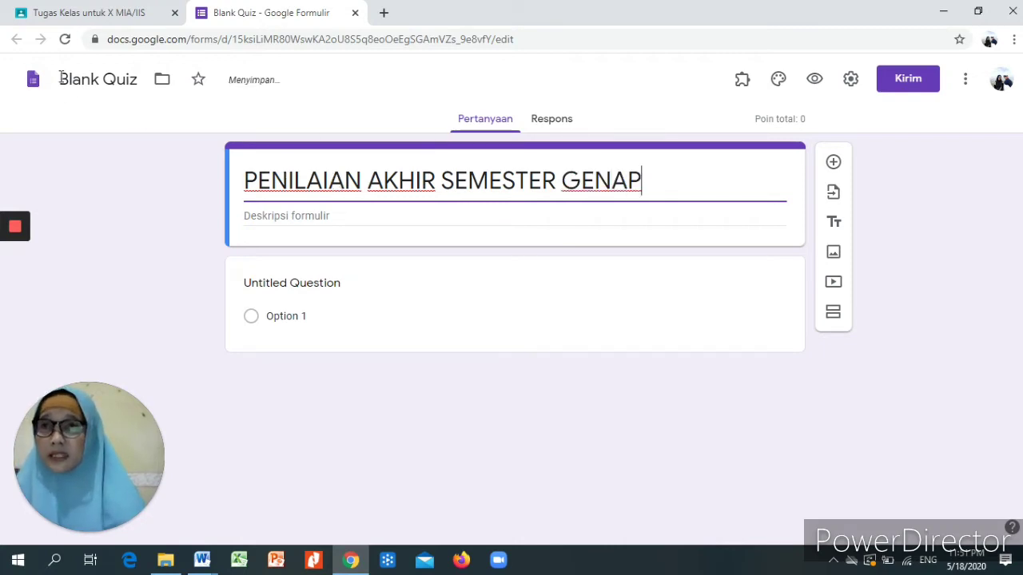
{"action": "left_click_drag", "start_coordinate": [59, 80], "coordinate": [141, 80]}
{"action": "type", "text": "P"}
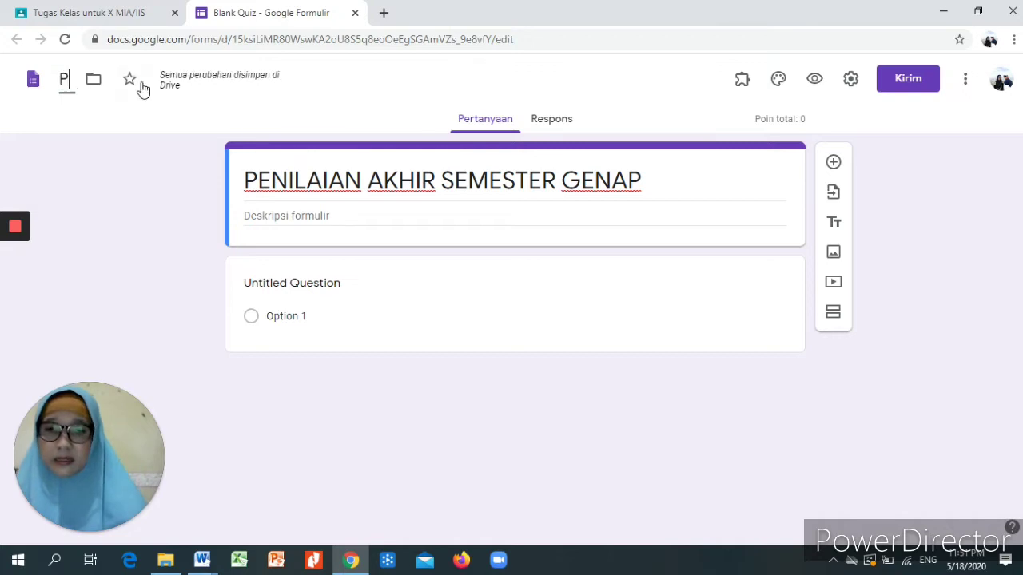
{"action": "type", "text": "ENILAIAN A"}
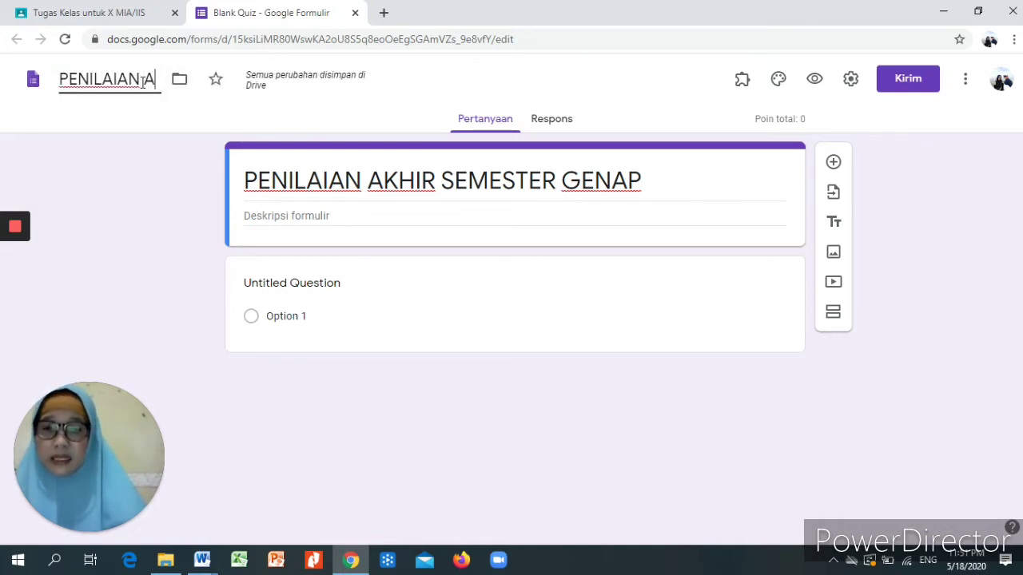
{"action": "type", "text": "KHIR SEME"}
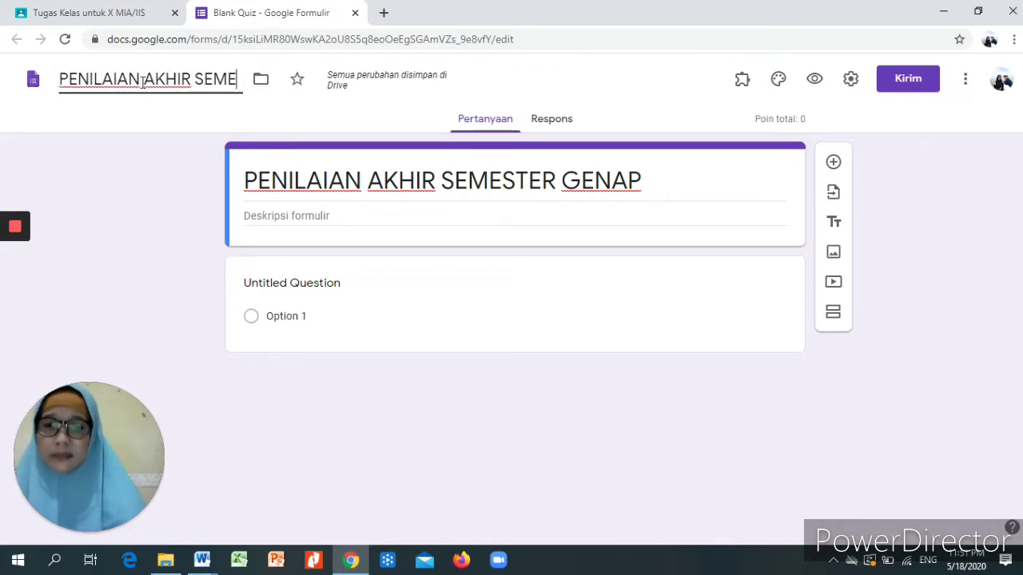
{"action": "type", "text": "STER GENAP"}
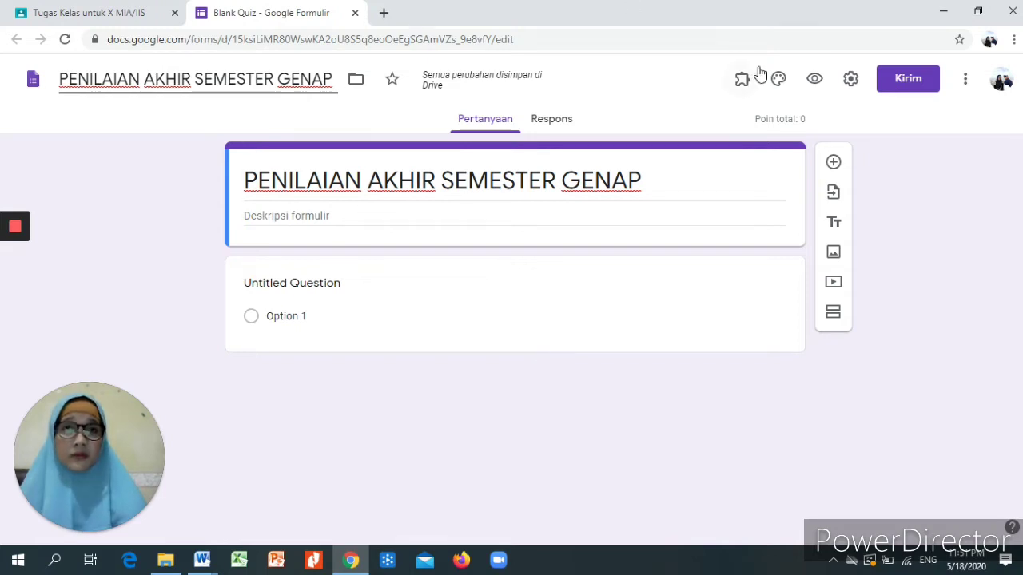
- Turn on 'Limit to 1 response' and 'Shuffle question order' in the form settings
{"action": "left_click", "coordinate": [851, 82]}
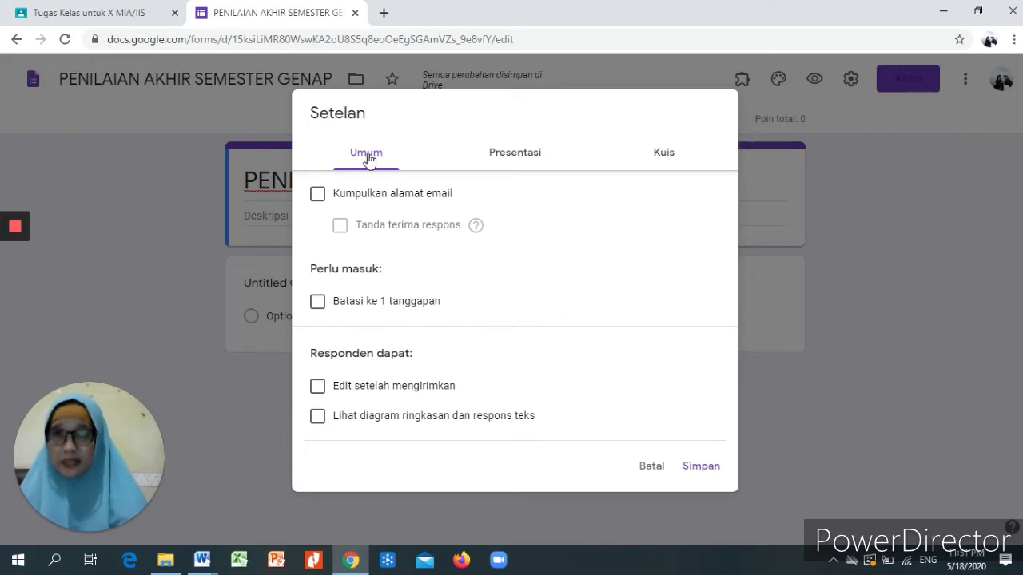
{"action": "left_click", "coordinate": [317, 302]}
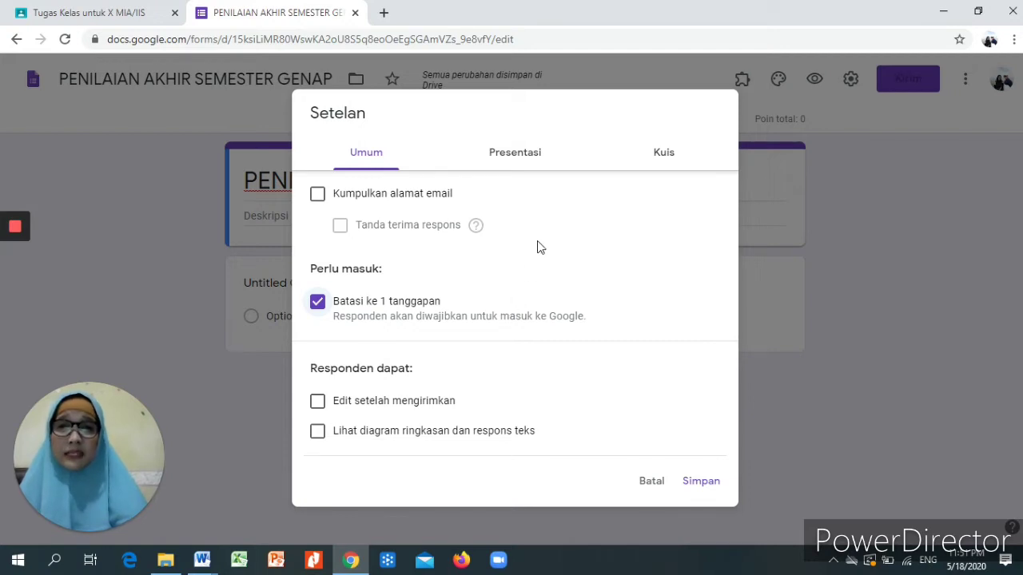
{"action": "left_click", "coordinate": [521, 157]}
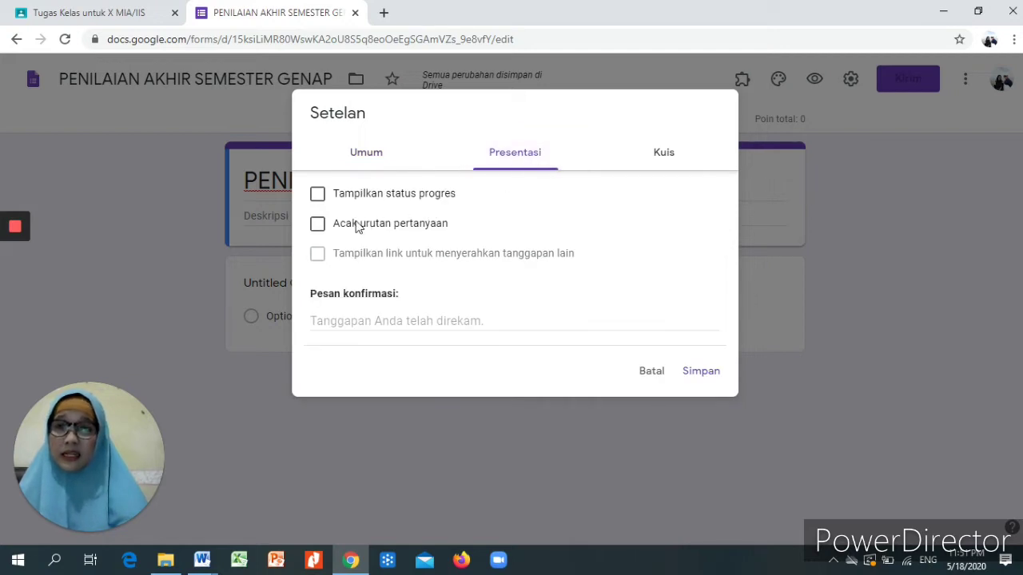
{"action": "left_click", "coordinate": [318, 225]}
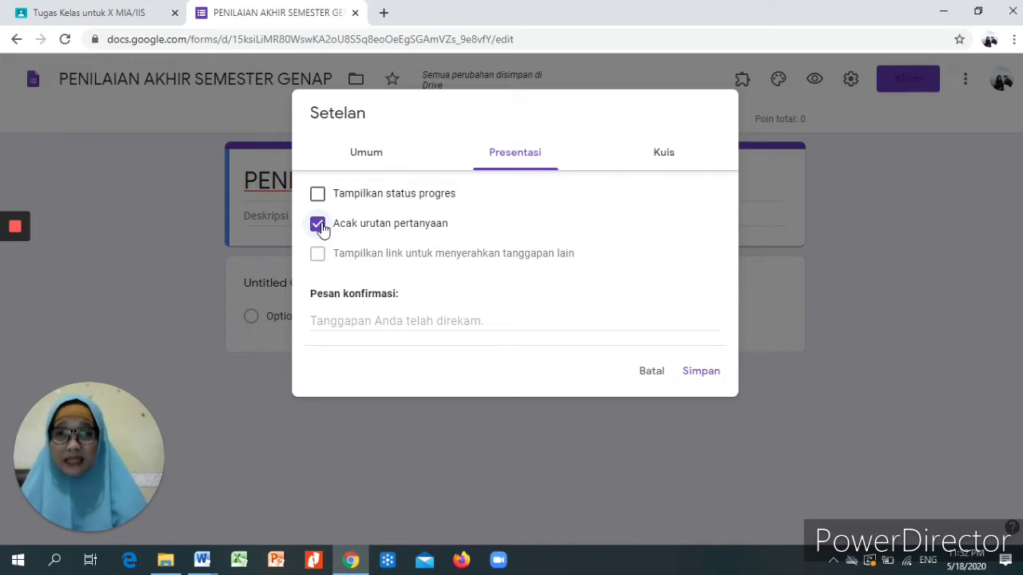
{"action": "left_click", "coordinate": [666, 156]}
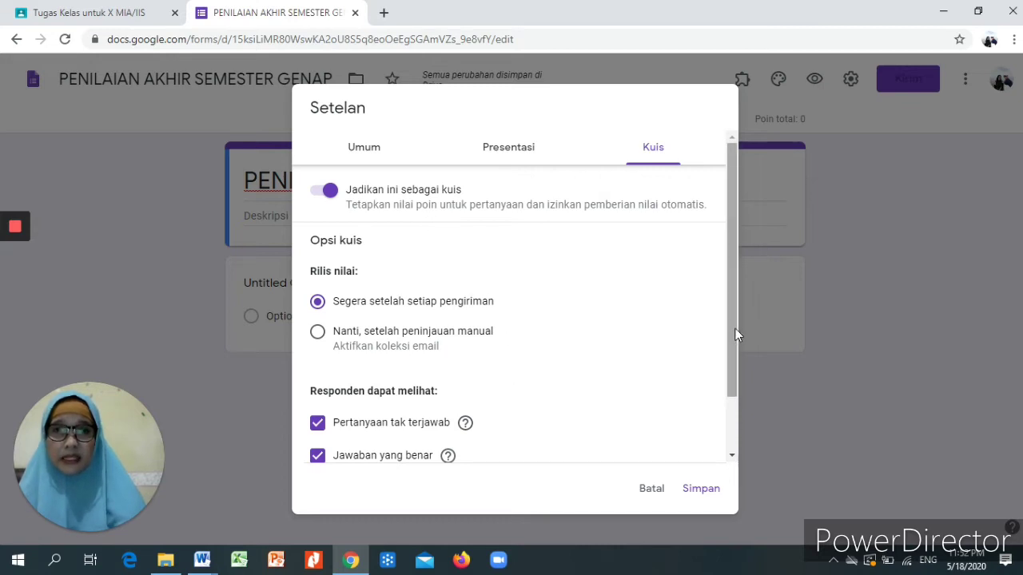
- Uncheck 'Missed questions' and 'Correct answers' in Quizzes settings, keeping point values, and save
{"action": "left_click_drag", "start_coordinate": [732, 324], "coordinate": [728, 399]}
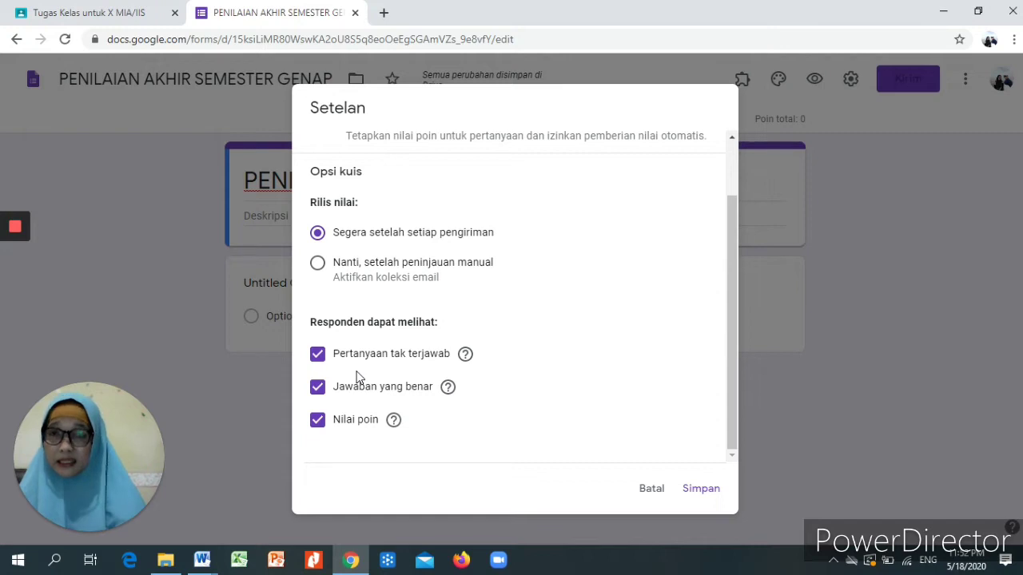
{"action": "left_click", "coordinate": [318, 357]}
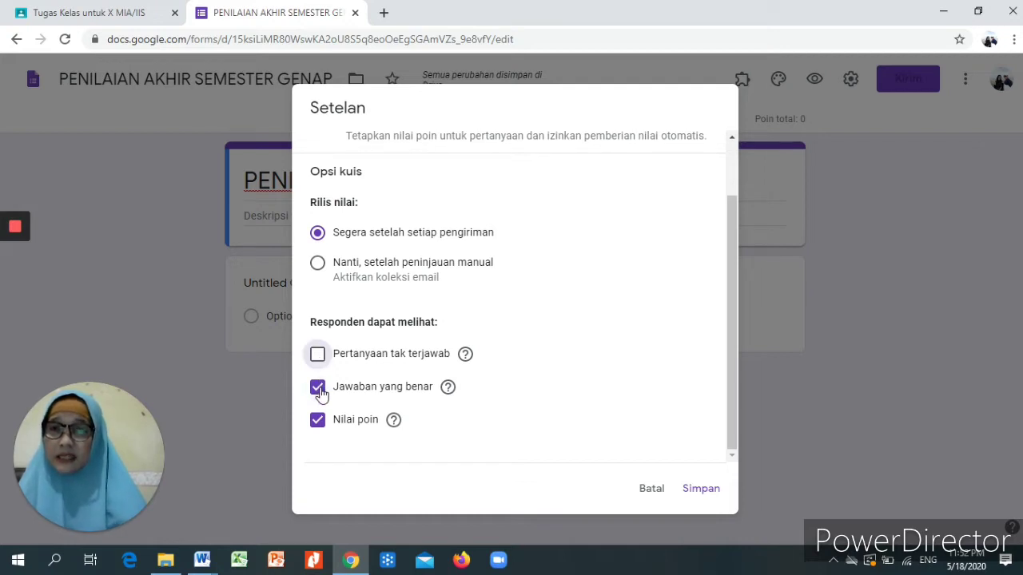
{"action": "left_click", "coordinate": [318, 389]}
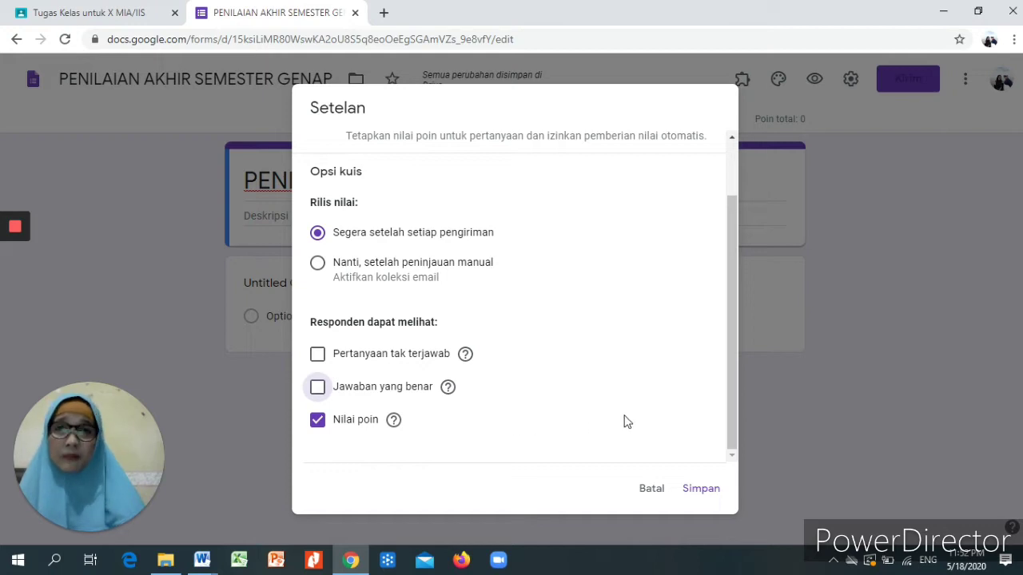
{"action": "left_click", "coordinate": [696, 495]}
{"action": "left_click", "coordinate": [695, 496]}
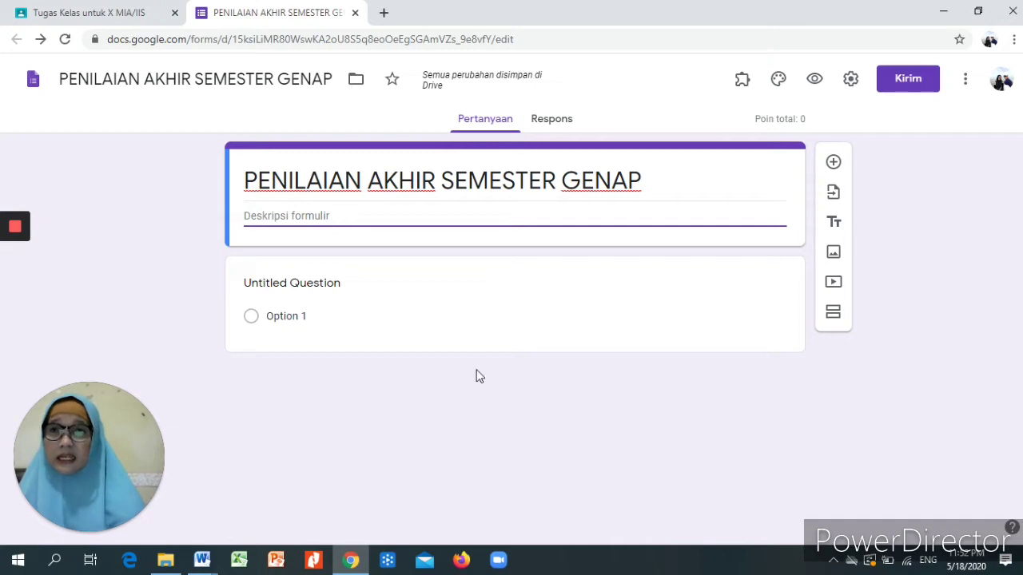
- Title the first question 'NAMA LENGKAP', make it Short answer, and mark it required
{"action": "left_click", "coordinate": [326, 284]}
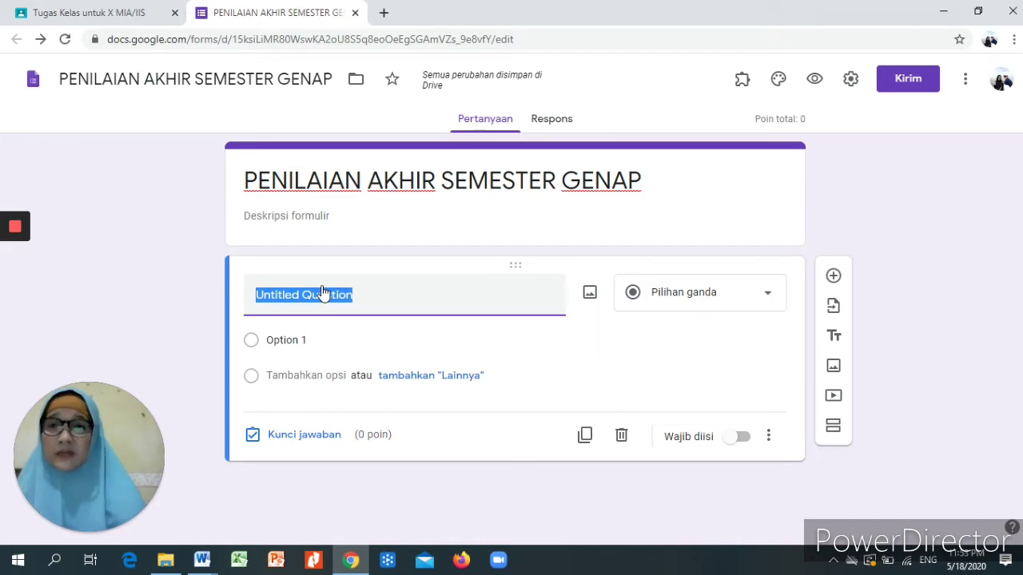
{"action": "type", "text": "NAMA"}
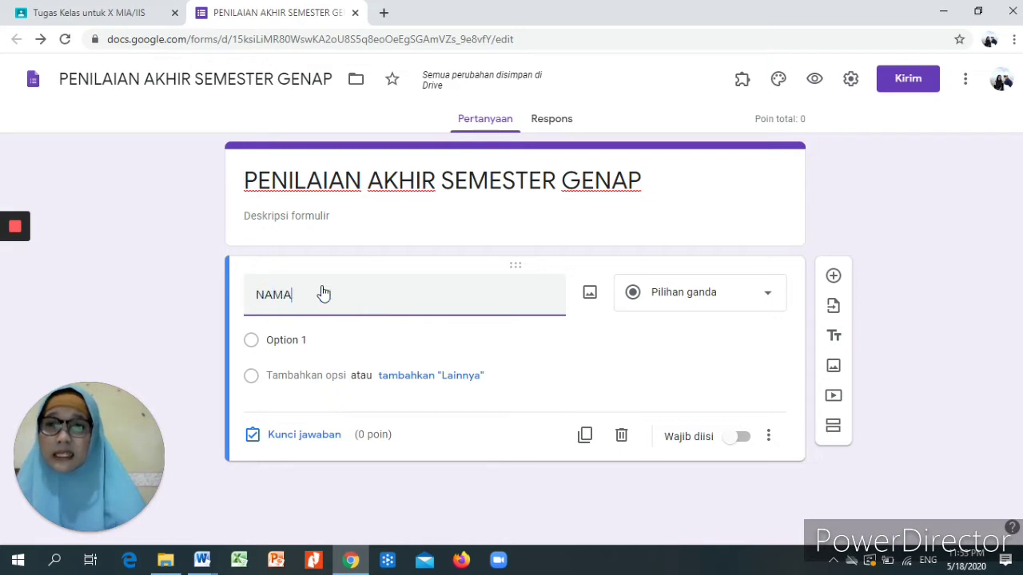
{"action": "type", "text": " LENGKAP"}
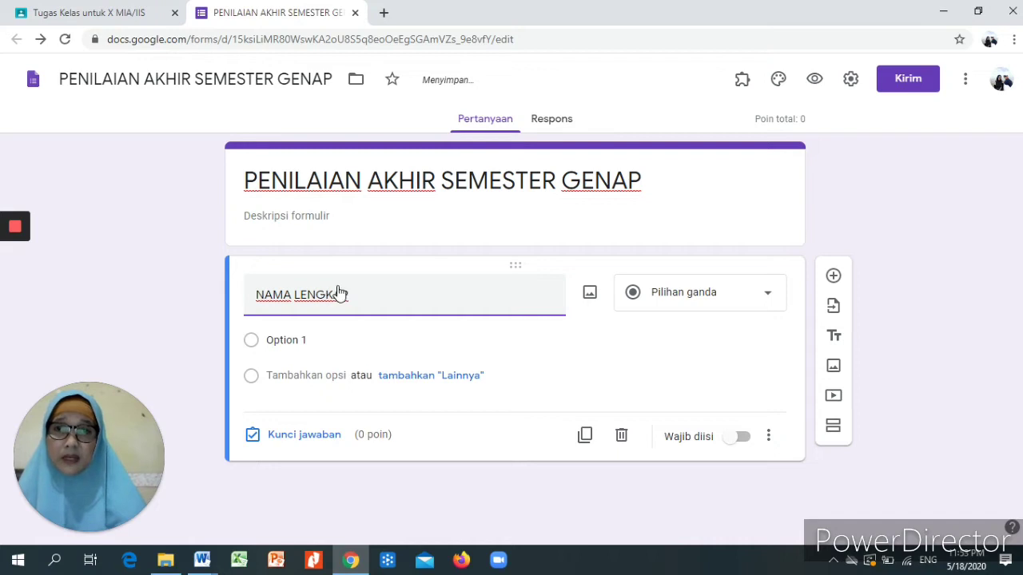
{"action": "left_click", "coordinate": [767, 299]}
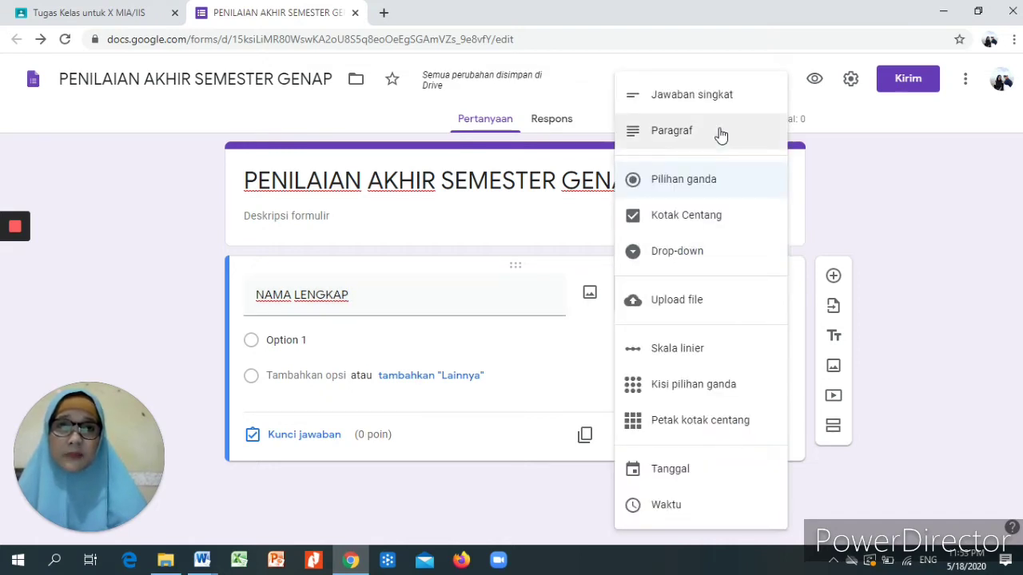
{"action": "left_click", "coordinate": [719, 98]}
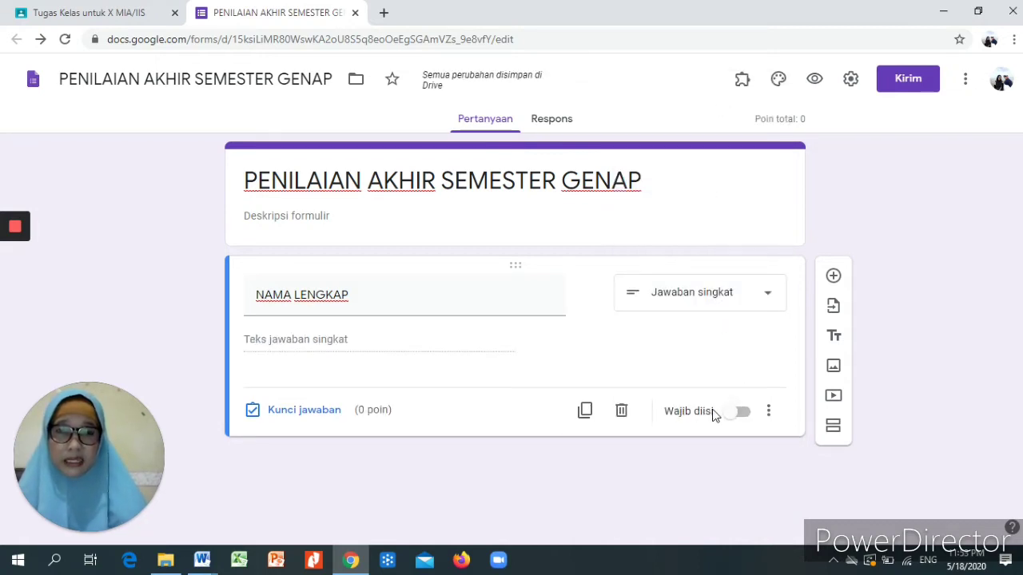
{"action": "left_click", "coordinate": [739, 414]}
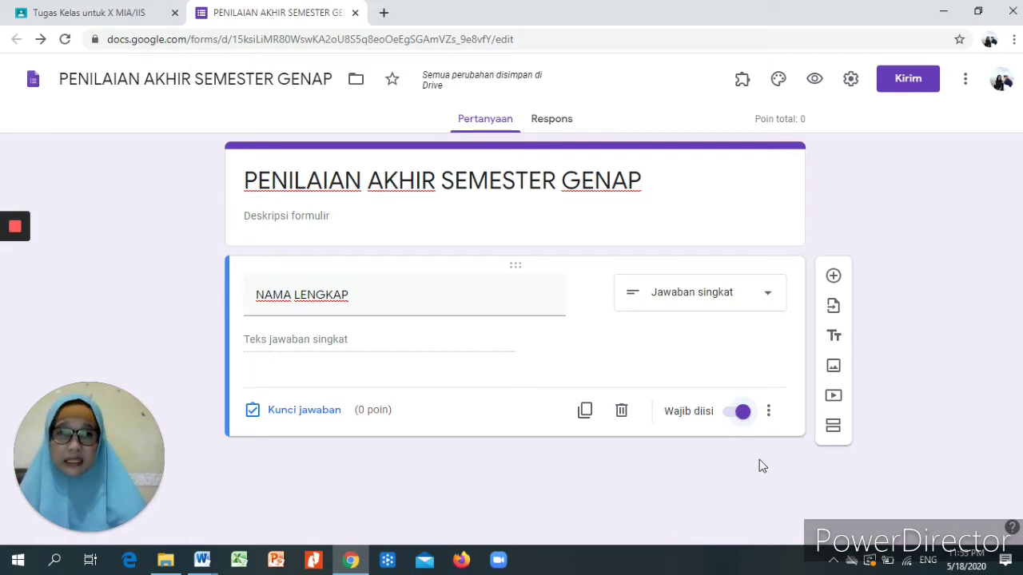
- Add a second question titled 'KELAS' and make it a drop-down
{"action": "left_click", "coordinate": [833, 278]}
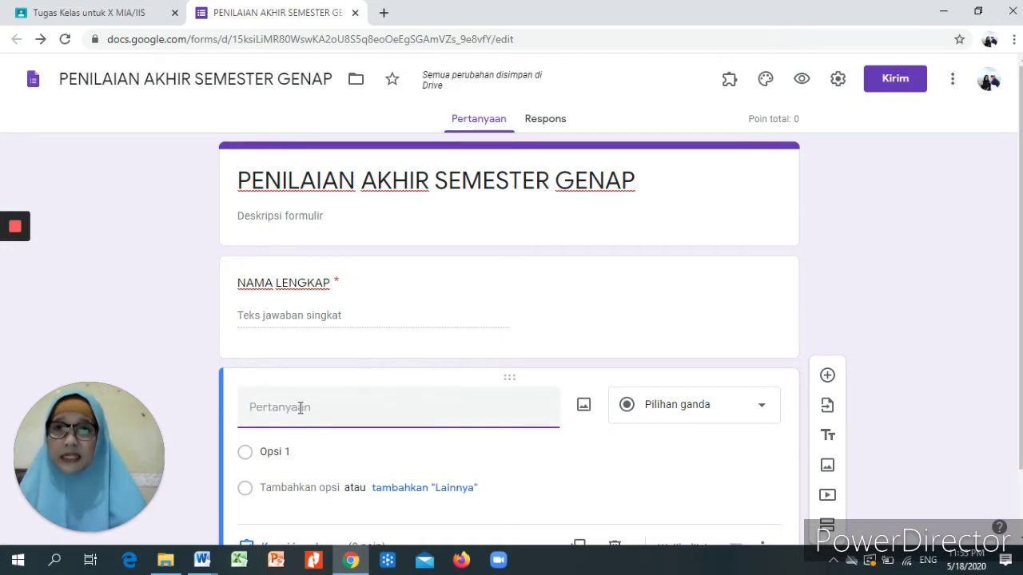
{"action": "type", "text": "KELAS"}
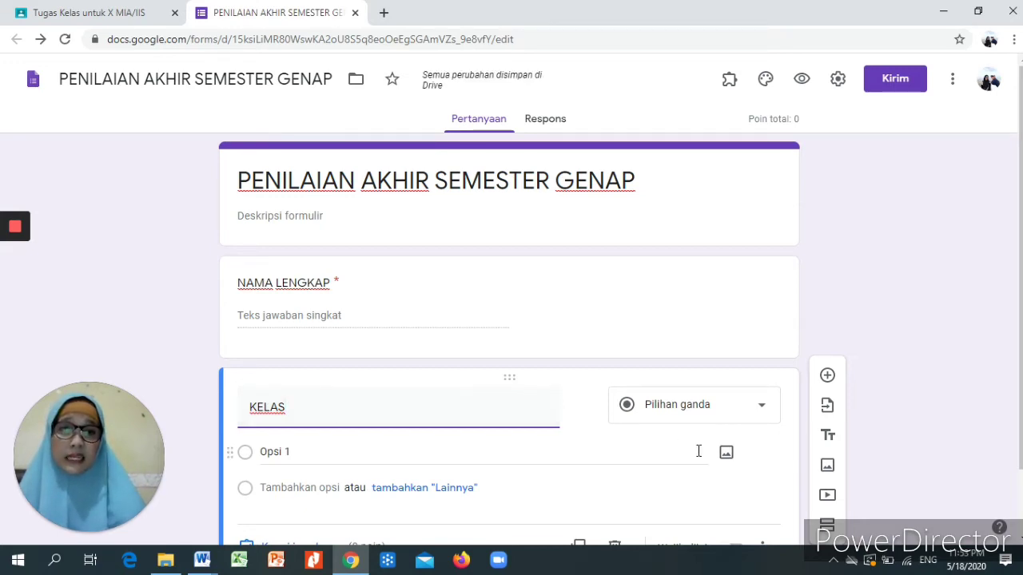
{"action": "left_click", "coordinate": [762, 409]}
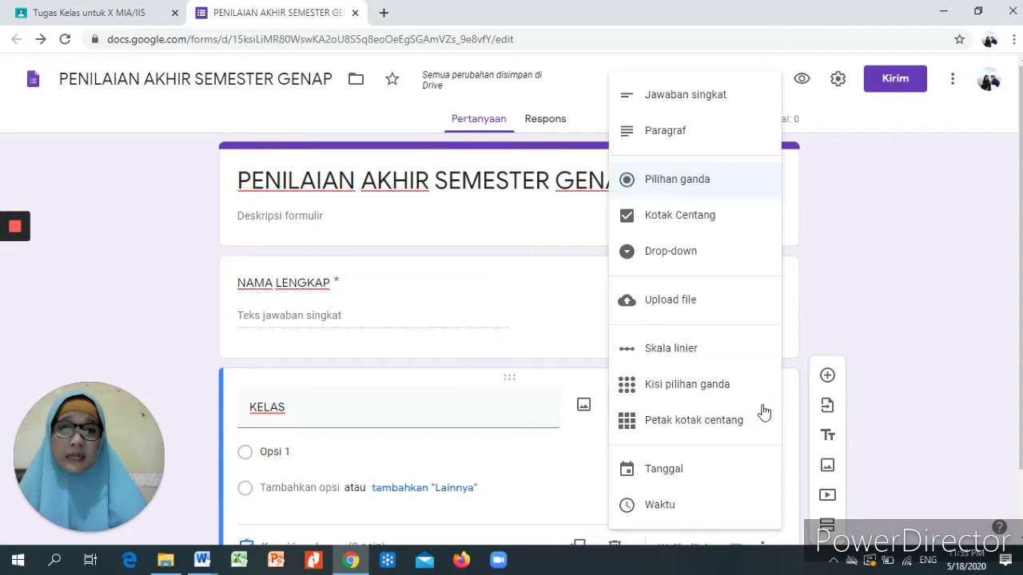
{"action": "left_click", "coordinate": [700, 253]}
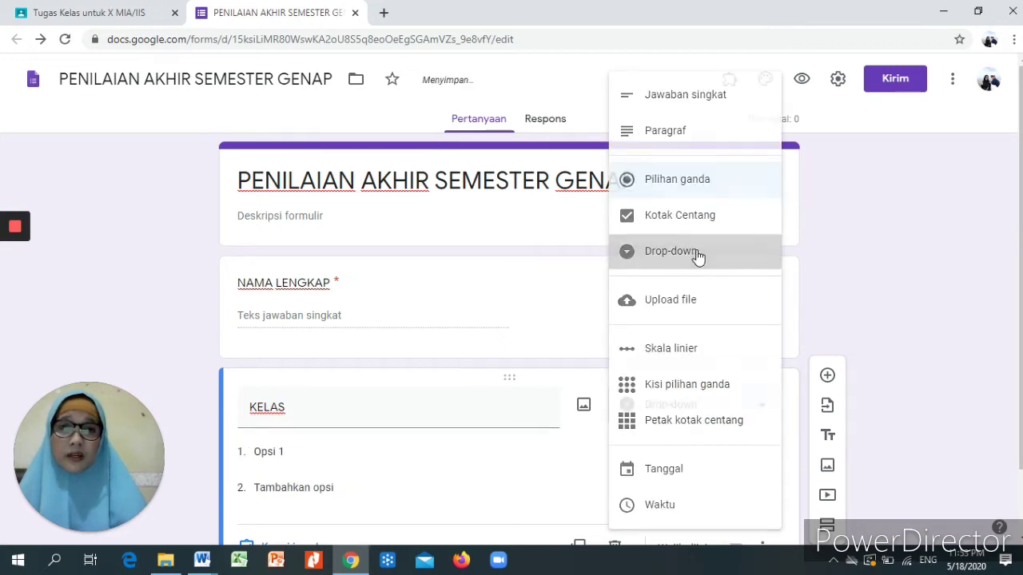
- Give KELAS the options X MIA 1, X MIA 2 and X IIS and mark it required
{"action": "left_click", "coordinate": [255, 453]}
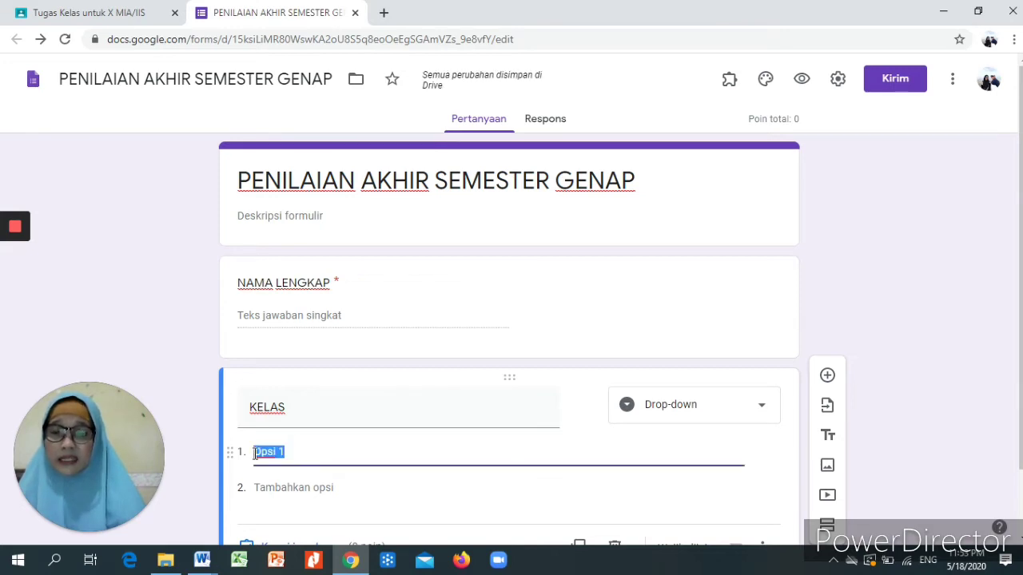
{"action": "type", "text": "X "}
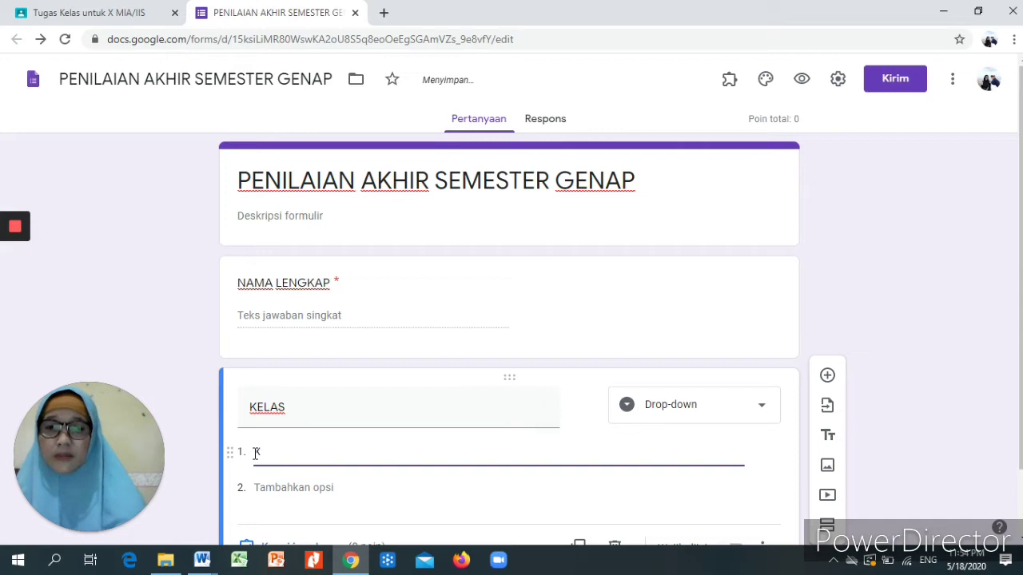
{"action": "type", "text": "MIA 1"}
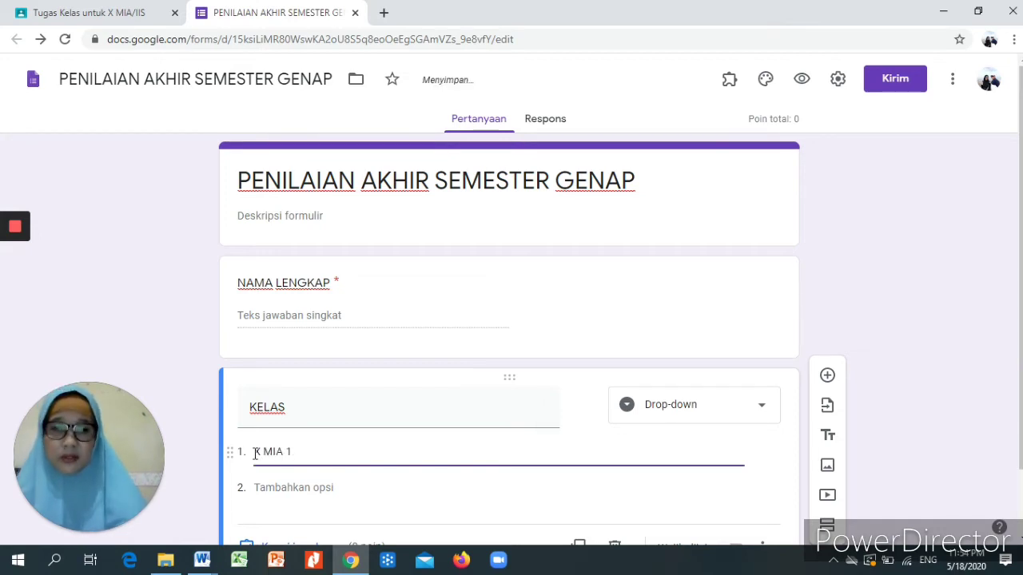
{"action": "key", "text": "Return"}
{"action": "type", "text": "X"}
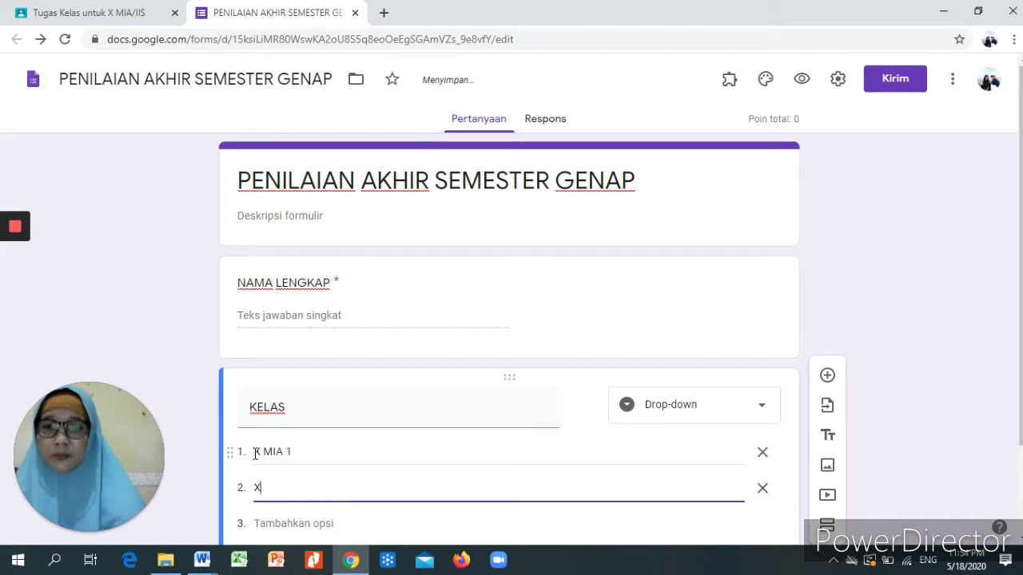
{"action": "type", "text": " MIA 2"}
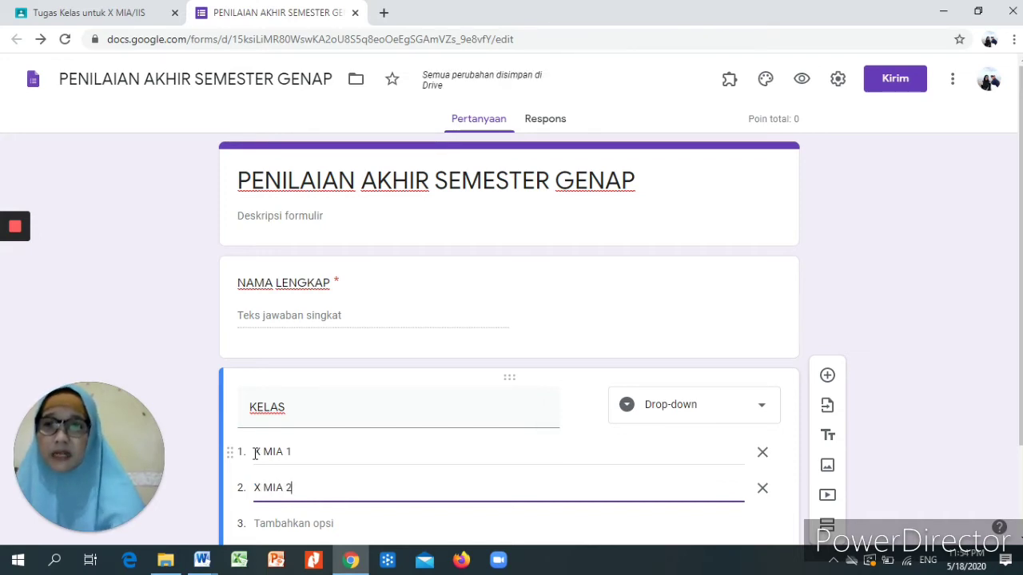
{"action": "key", "text": "Return"}
{"action": "type", "text": "X IIS"}
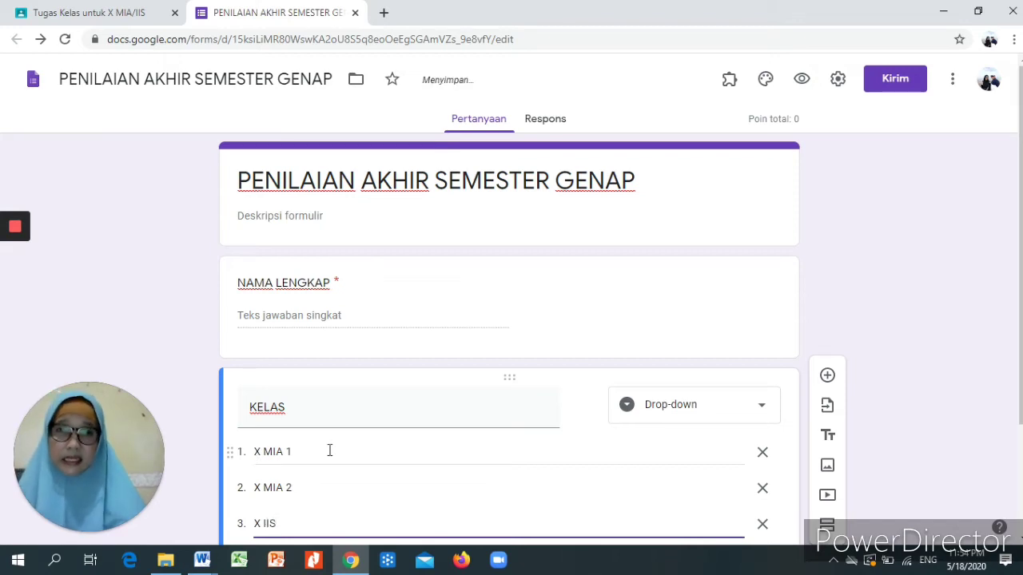
{"action": "left_click_drag", "start_coordinate": [1020, 373], "coordinate": [1020, 463]}
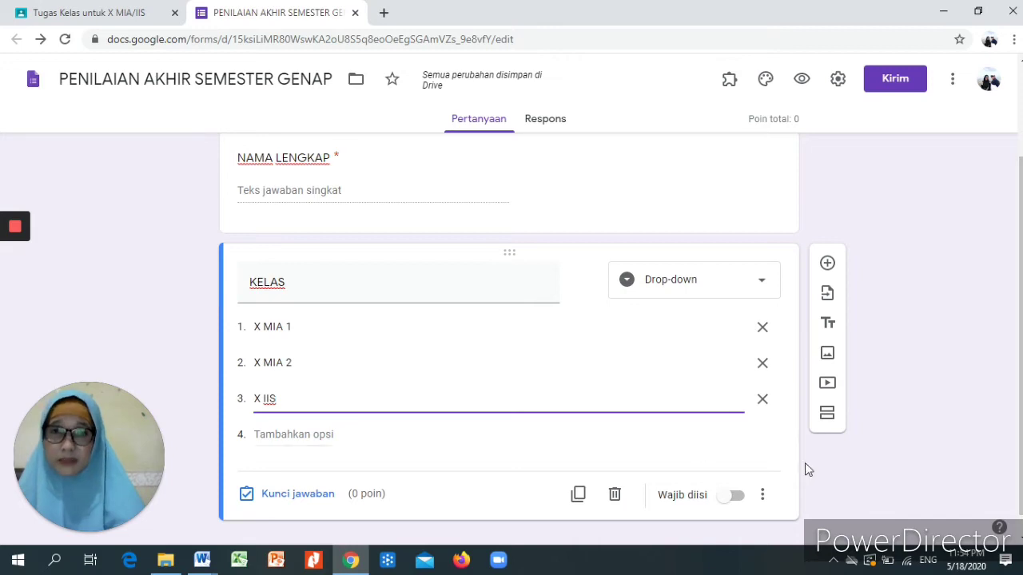
{"action": "left_click", "coordinate": [731, 504]}
{"action": "left_click", "coordinate": [739, 503]}
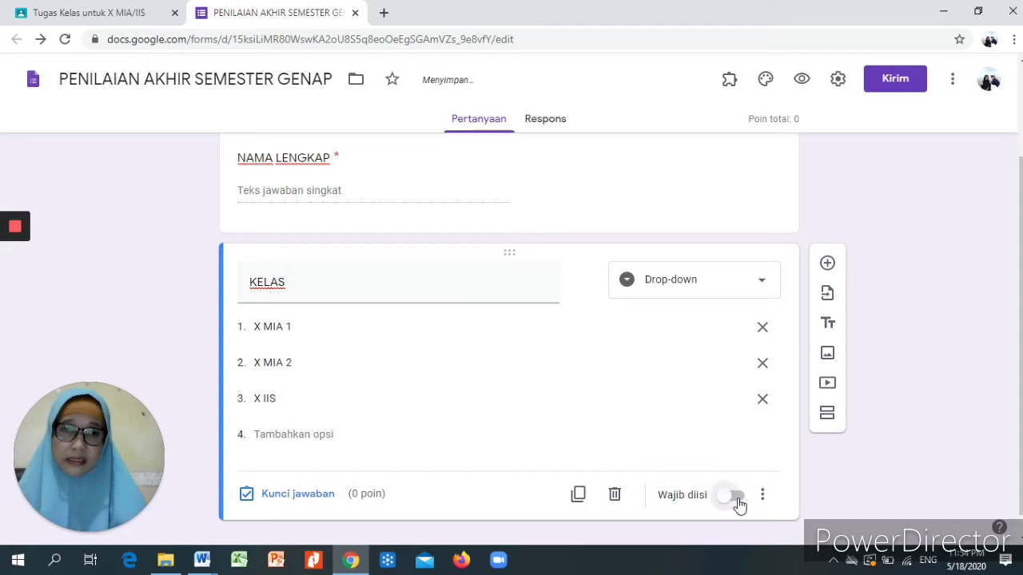
{"action": "left_click", "coordinate": [739, 503]}
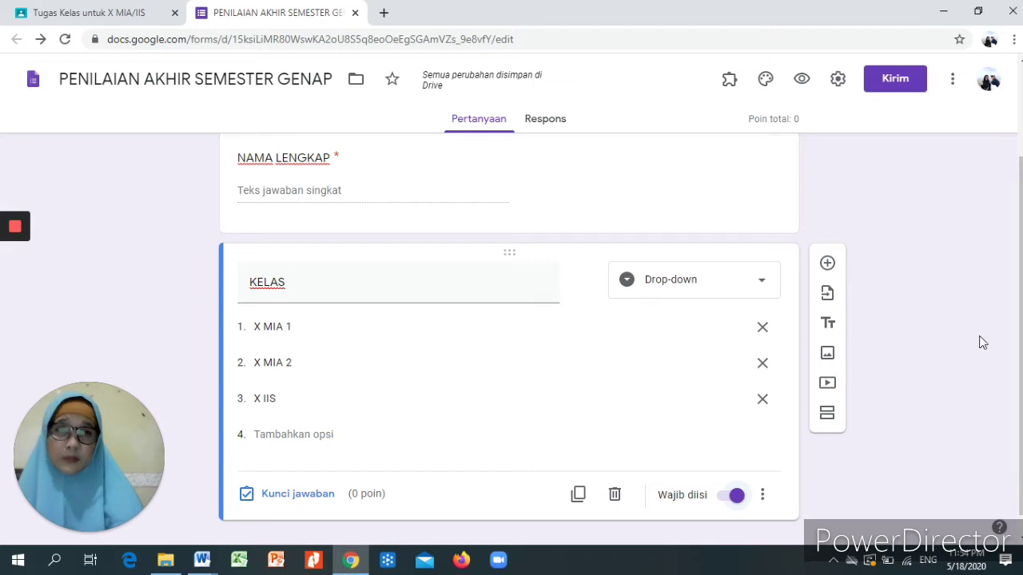
- Add a new question below KELAS titled 'PASSWORD'
{"action": "left_click", "coordinate": [827, 265]}
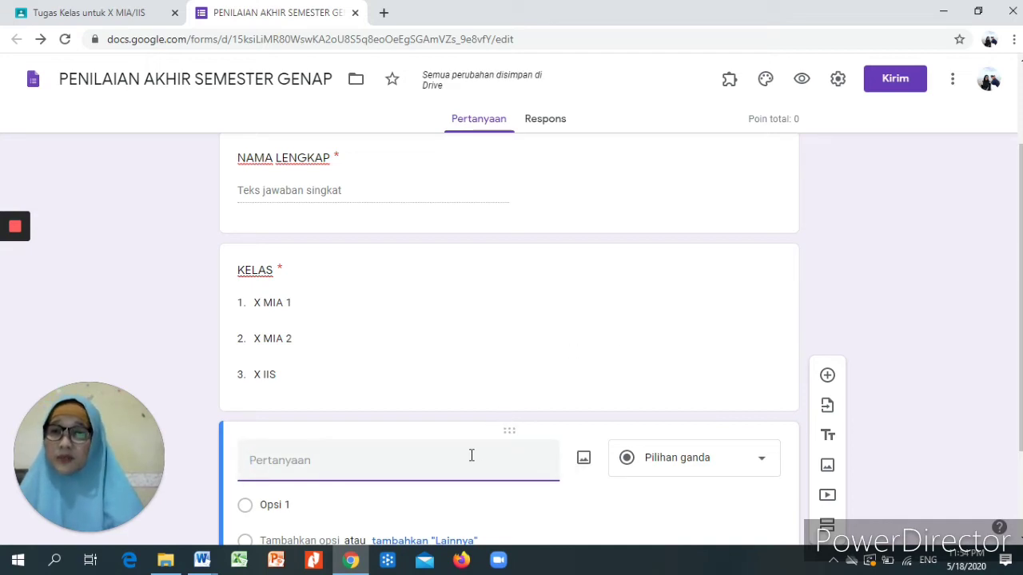
{"action": "type", "text": "PA"}
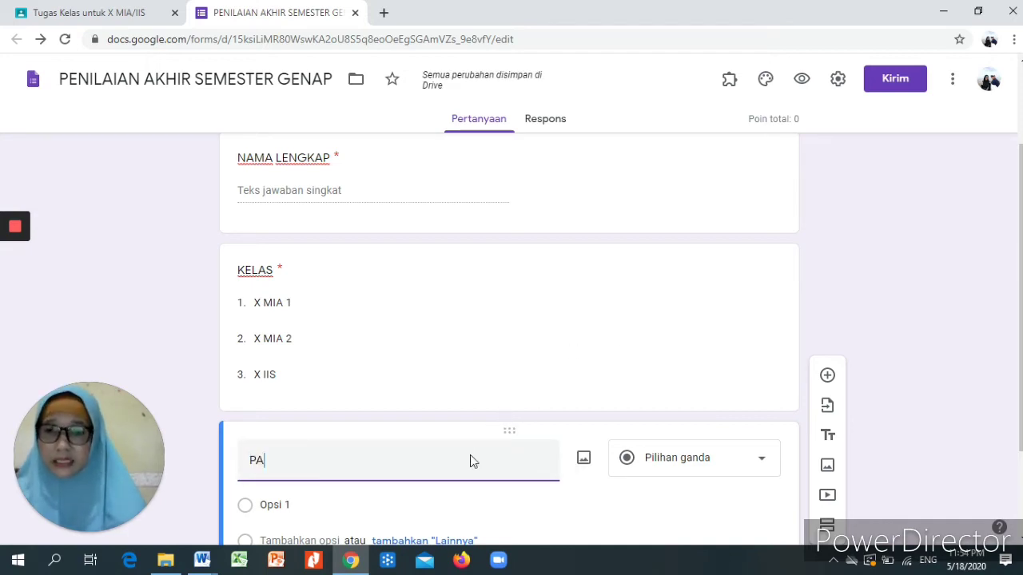
{"action": "type", "text": "SSWORD"}
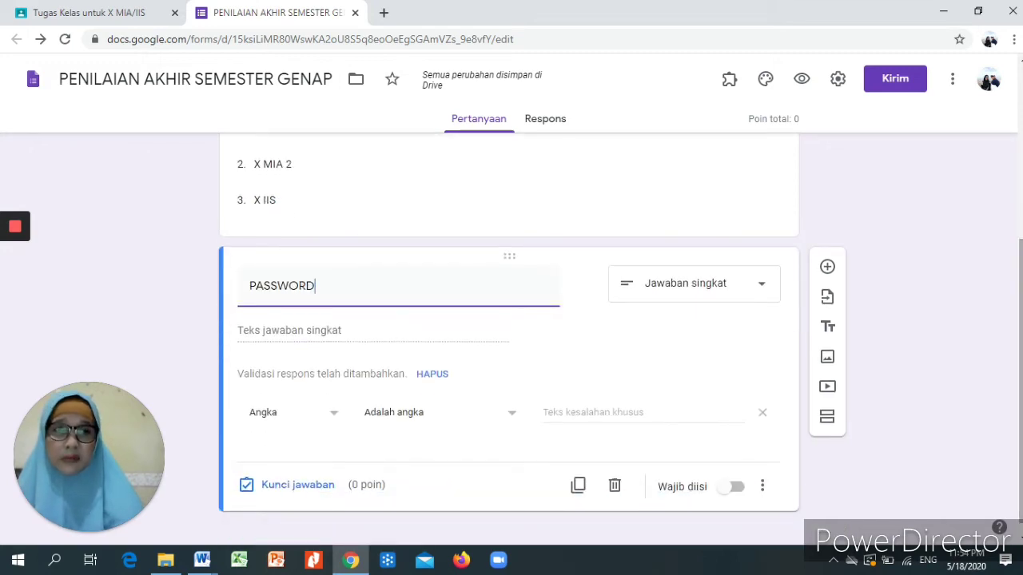
- Enter the numeric password as PASSWORD's answer-key correct answer, then mark the question required
{"action": "left_click", "coordinate": [279, 486]}
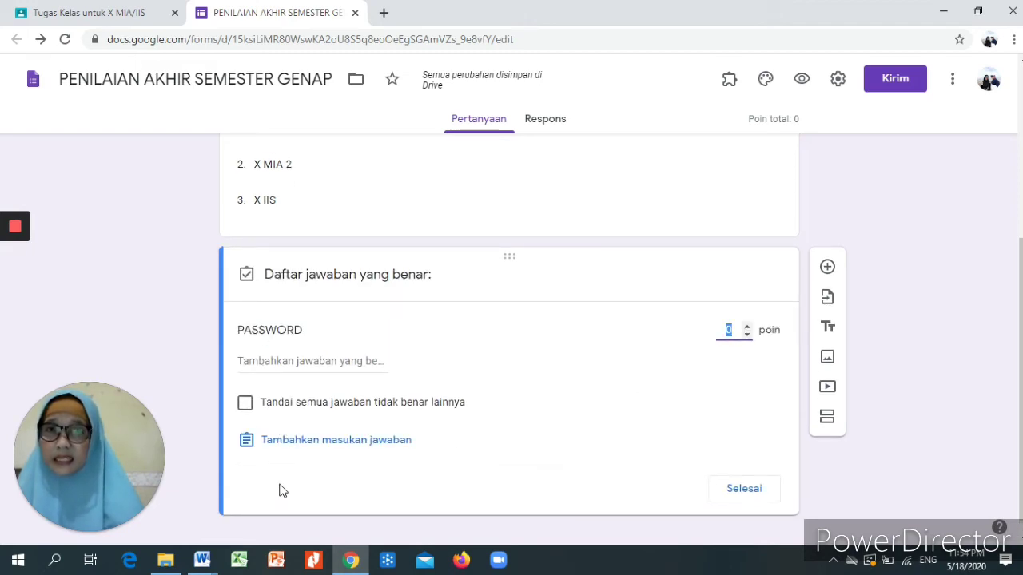
{"action": "left_click", "coordinate": [253, 365]}
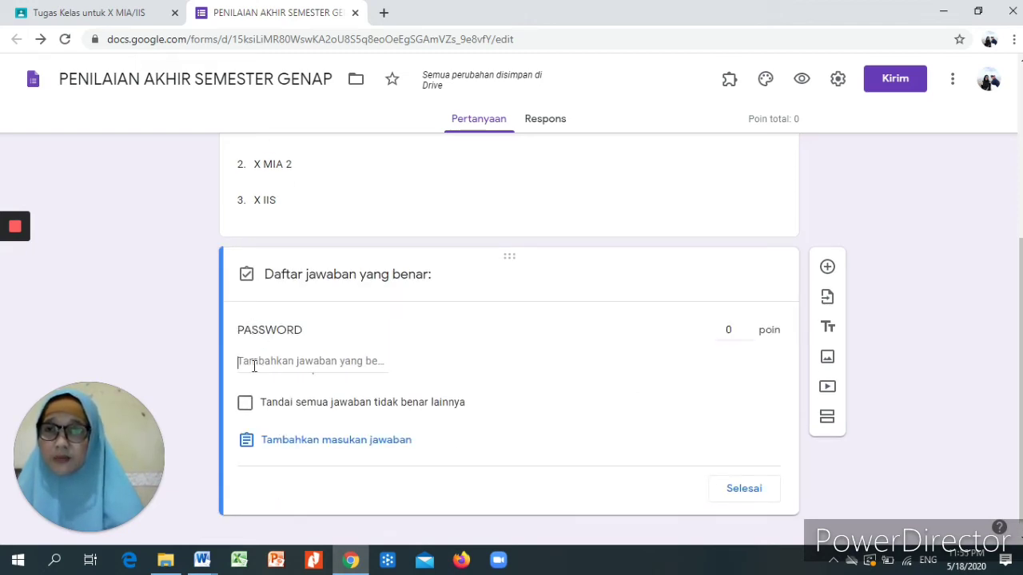
{"action": "type", "text": "12"}
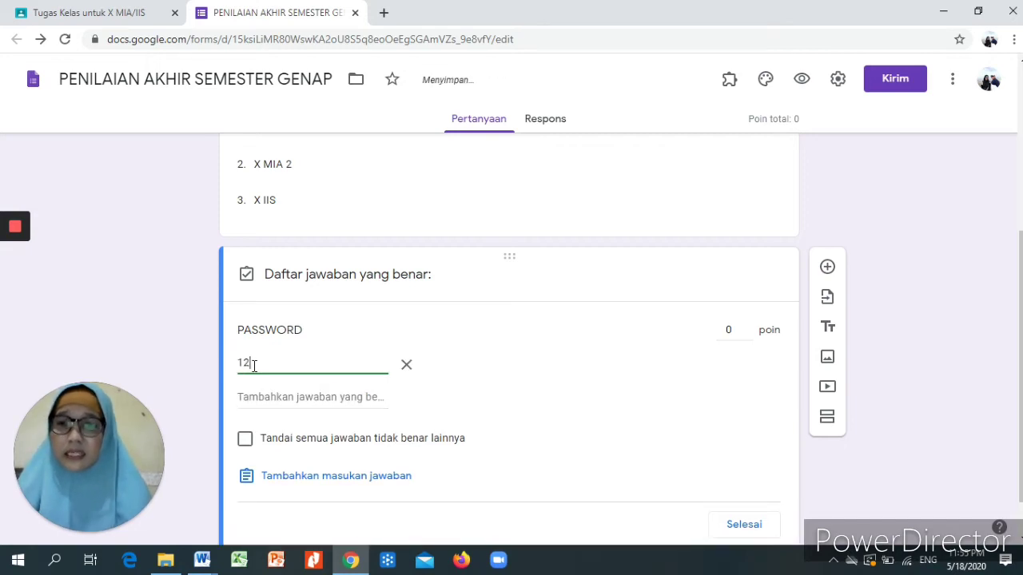
{"action": "type", "text": "345"}
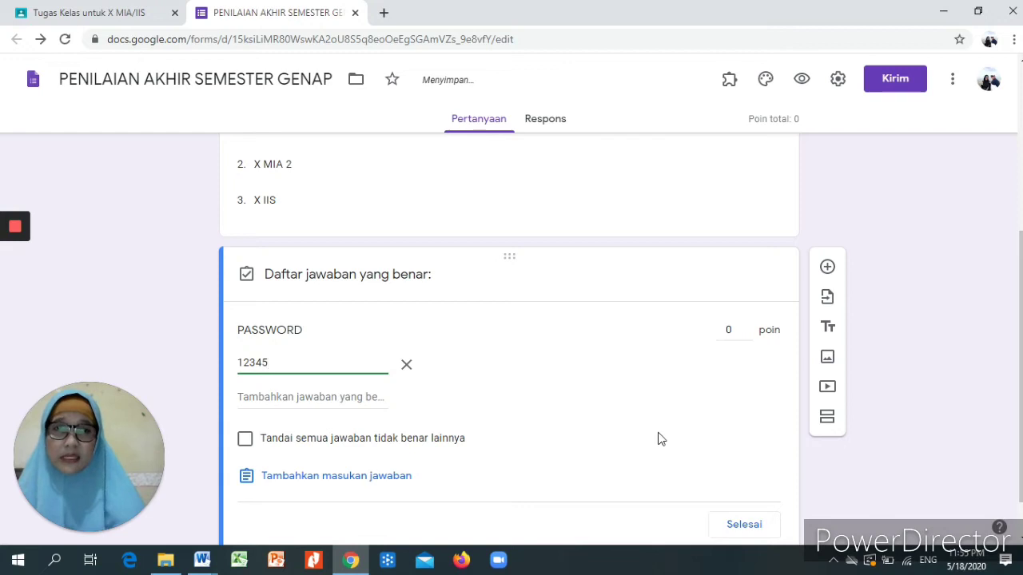
{"action": "left_click", "coordinate": [743, 526]}
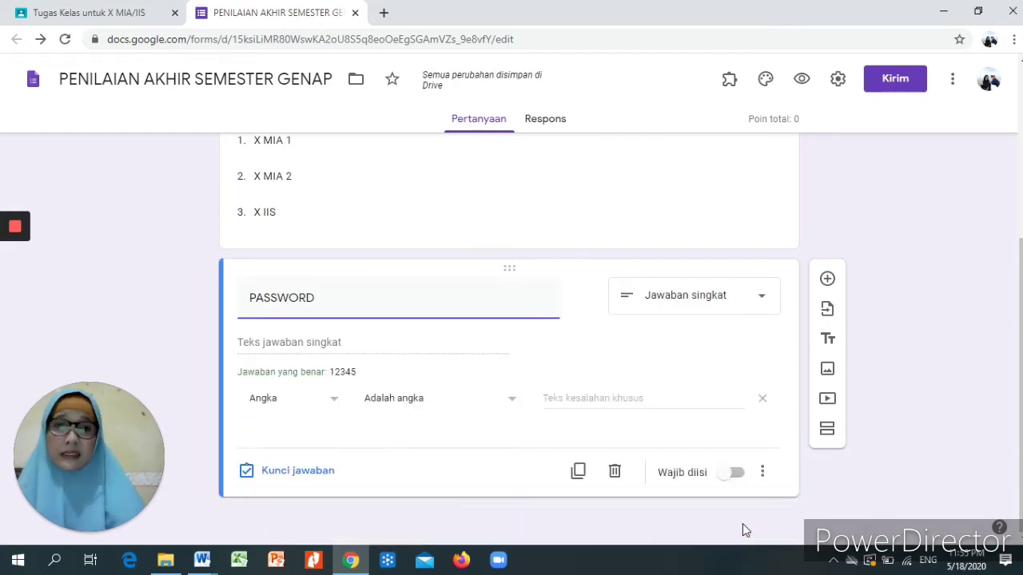
{"action": "left_click", "coordinate": [722, 476]}
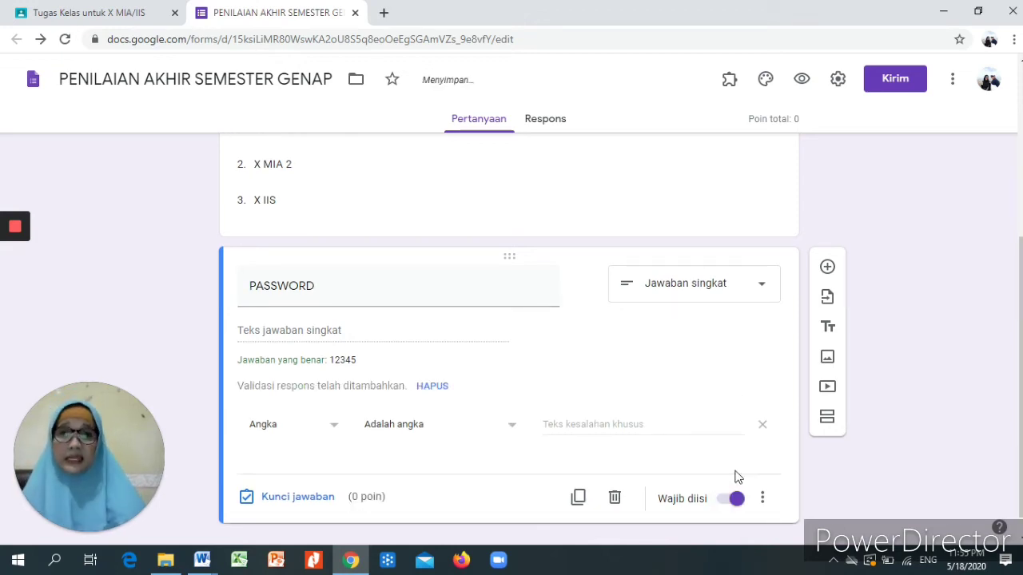
{"action": "scroll", "coordinate": [512, 336], "scroll_direction": "up", "scroll_amount": 2}
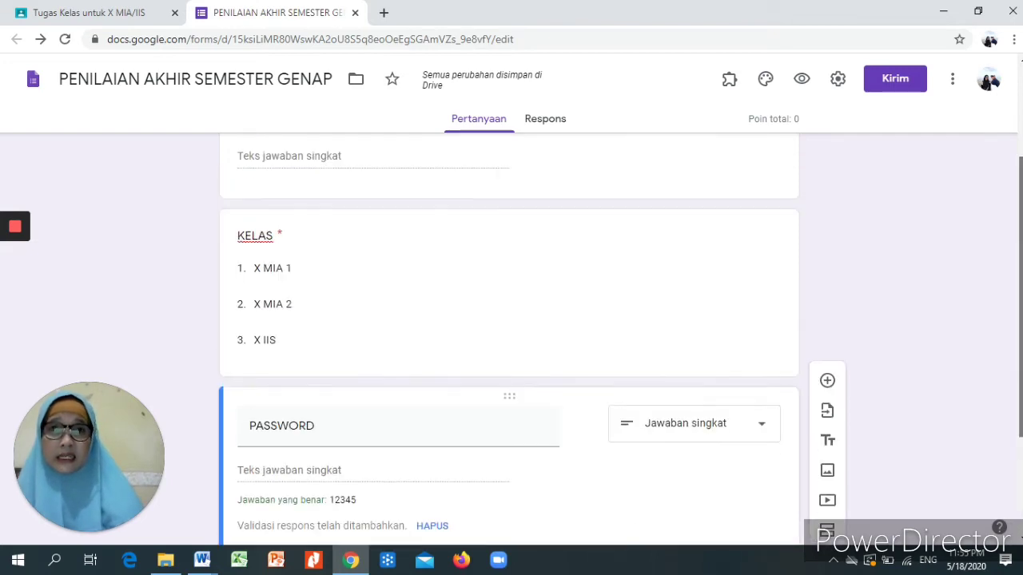
{"action": "scroll", "coordinate": [512, 335], "scroll_direction": "up", "scroll_amount": 2}
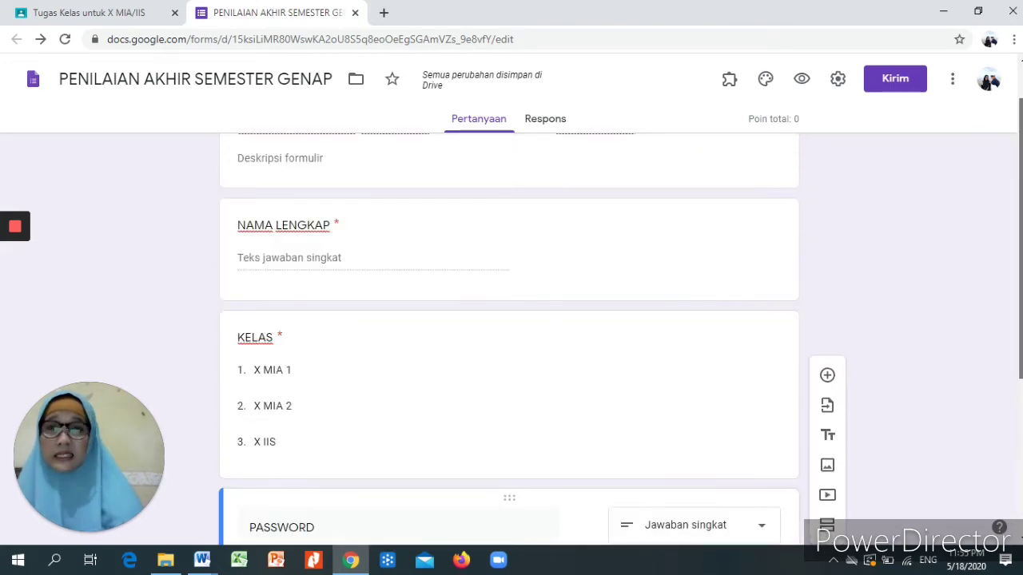
{"action": "scroll", "coordinate": [512, 335], "scroll_direction": "down", "scroll_amount": 3}
{"action": "scroll", "coordinate": [511, 336], "scroll_direction": "down", "scroll_amount": 1}
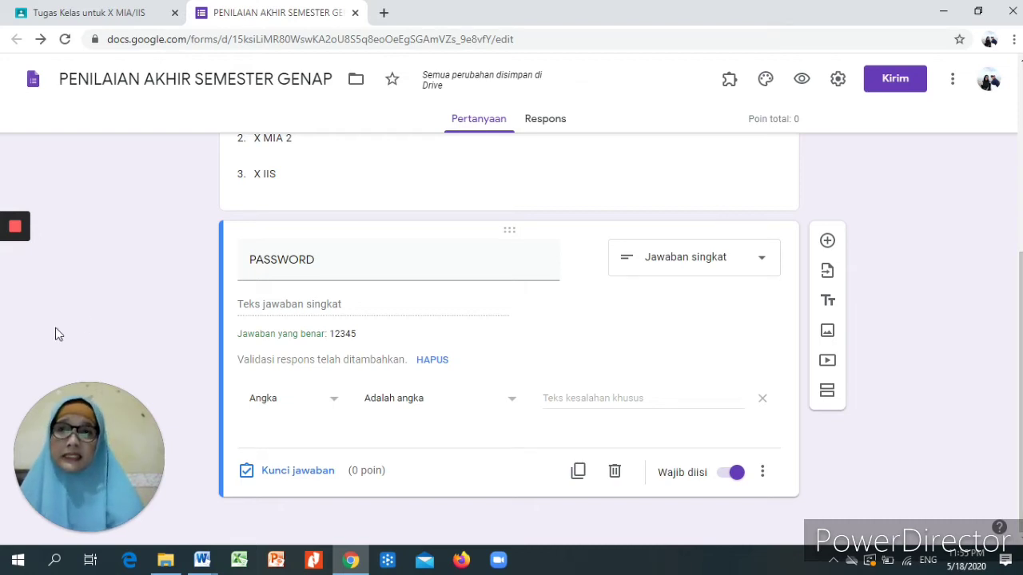
- Add a new section after the PASSWORD question
{"action": "mouse_move", "coordinate": [4, 258]}
{"action": "left_click", "coordinate": [14, 227]}
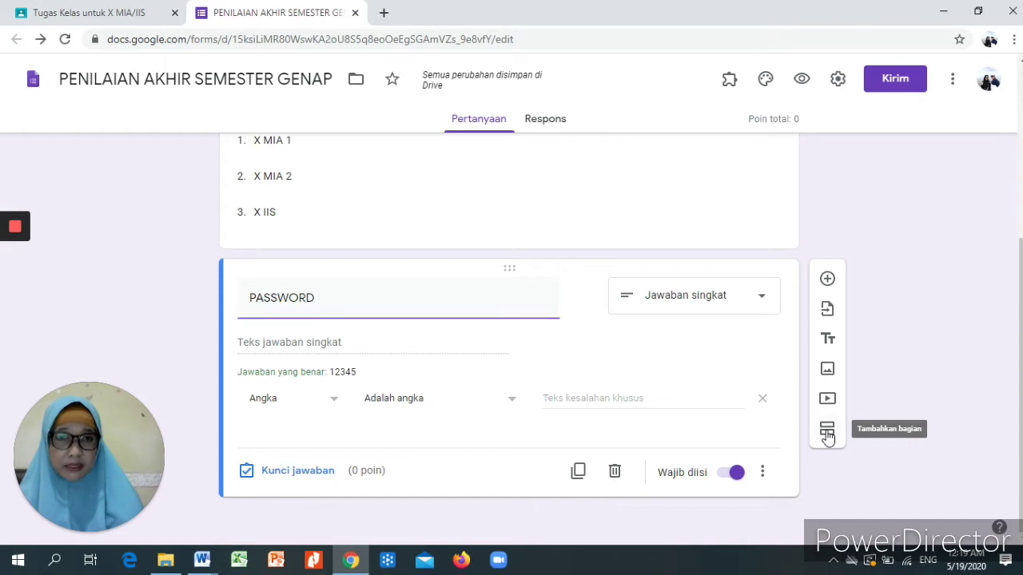
{"action": "left_click", "coordinate": [827, 432]}
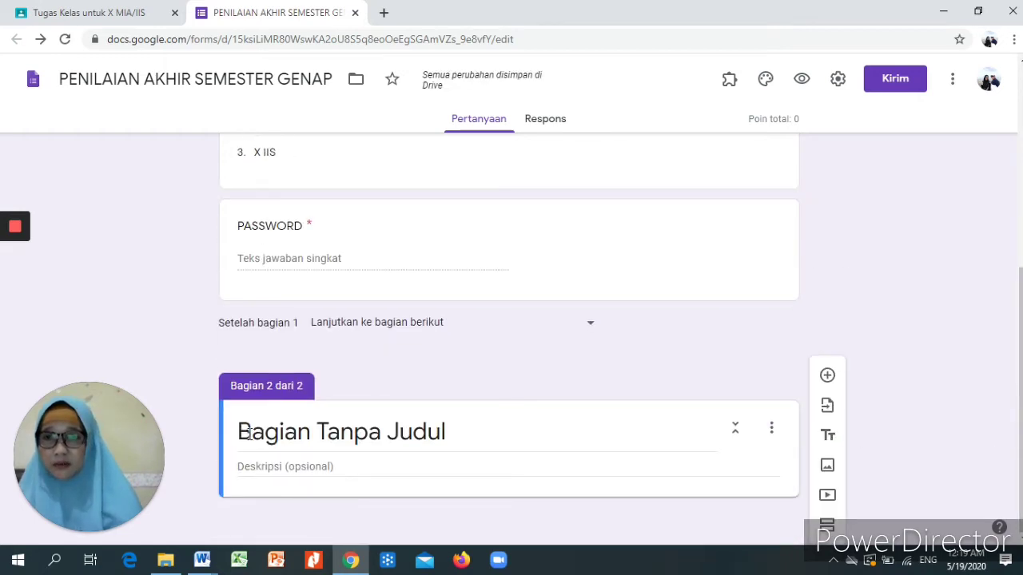
- Title the section 'PENILAIAN AKHIR SEMESTER' and describe it with 'JAWABLAH PERTANYAAN BERIKUT SESUAI DENGAN PILIHAN JAWABAN YANG PALING TEPAT'
{"action": "left_click", "coordinate": [255, 470]}
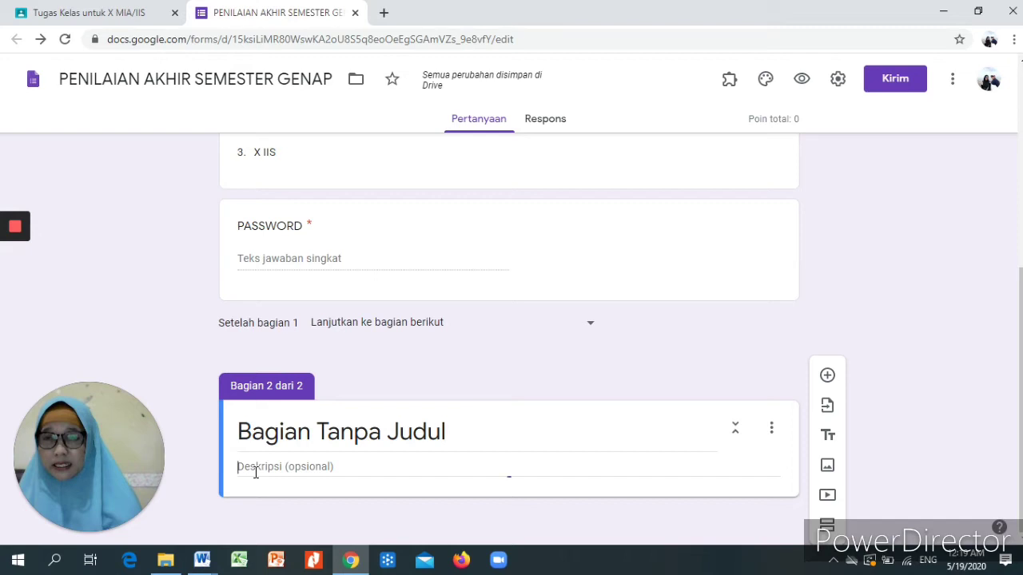
{"action": "left_click", "coordinate": [240, 432]}
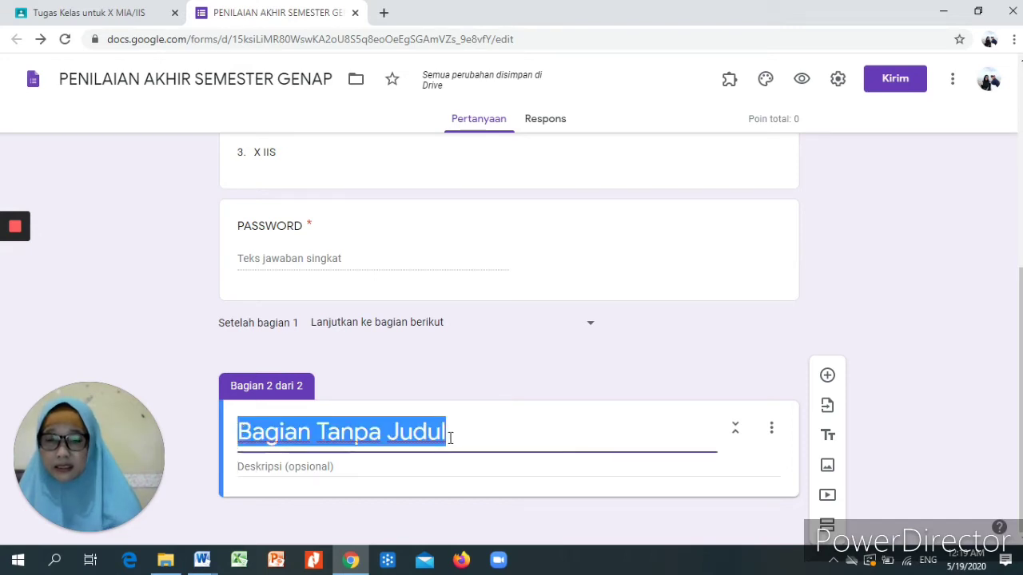
{"action": "type", "text": "SOAL PILI"}
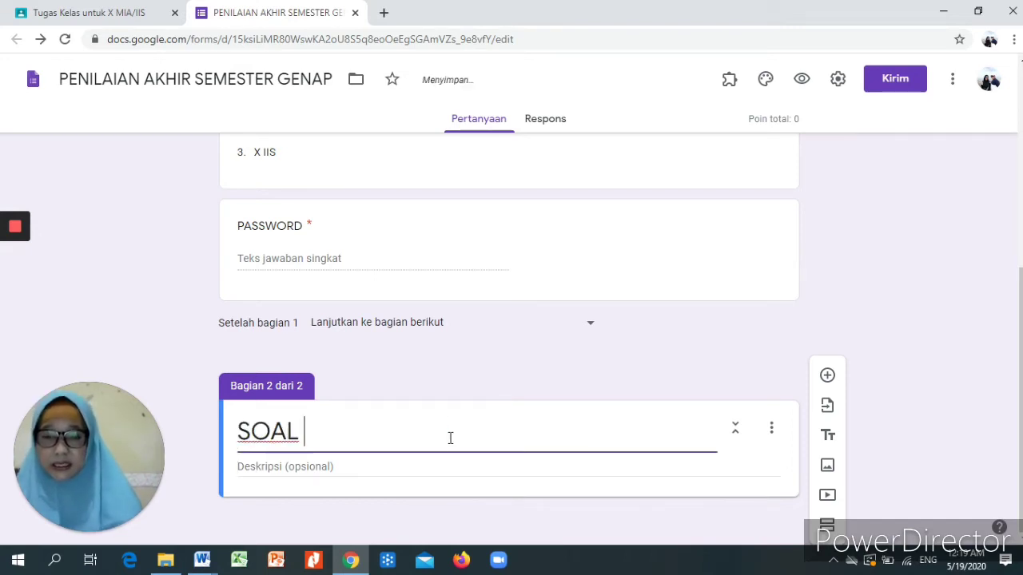
{"action": "type", "text": "HAN"}
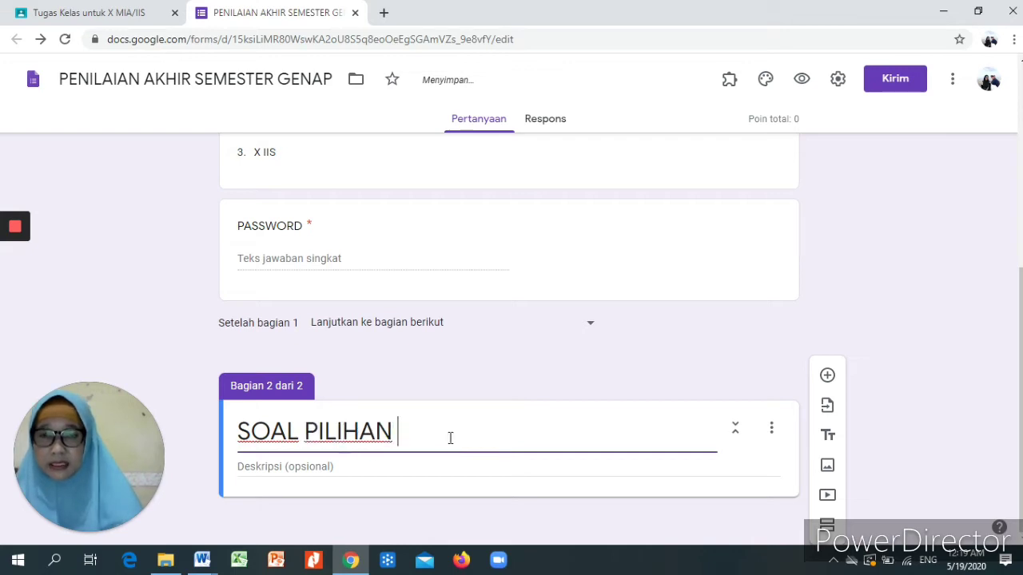
{"action": "key", "text": "BackSpace"}
{"action": "key", "text": "BackSpace"}
{"action": "key", "text": "BackSpace"}
{"action": "key", "text": "BackSpace"}
{"action": "key", "text": "BackSpace"}
{"action": "key", "text": "BackSpace"}
{"action": "key", "text": "BackSpace"}
{"action": "key", "text": "BackSpace"}
{"action": "key", "text": "BackSpace"}
{"action": "key", "text": "BackSpace"}
{"action": "key", "text": "BackSpace"}
{"action": "key", "text": "BackSpace"}
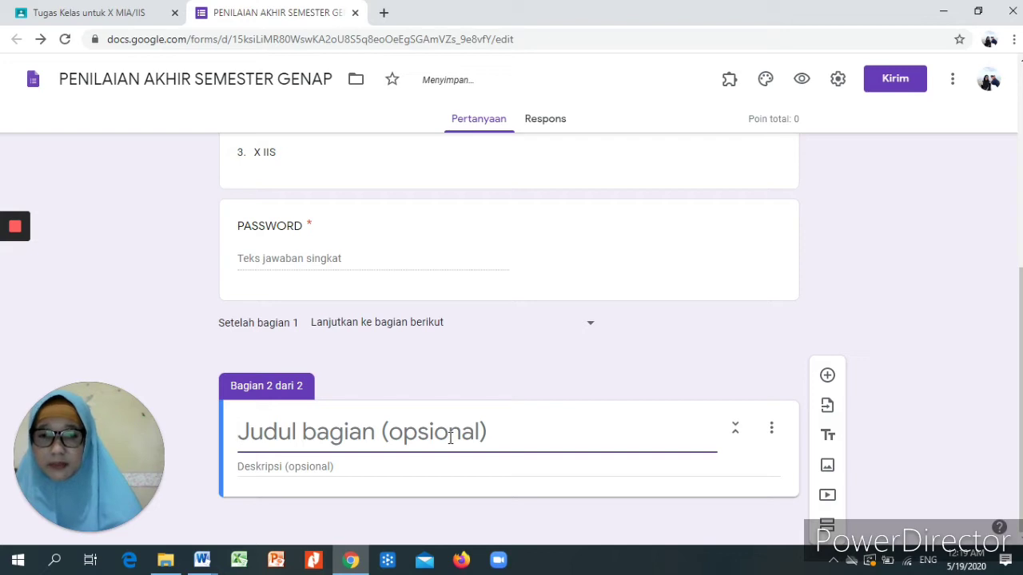
{"action": "type", "text": "PENILA"}
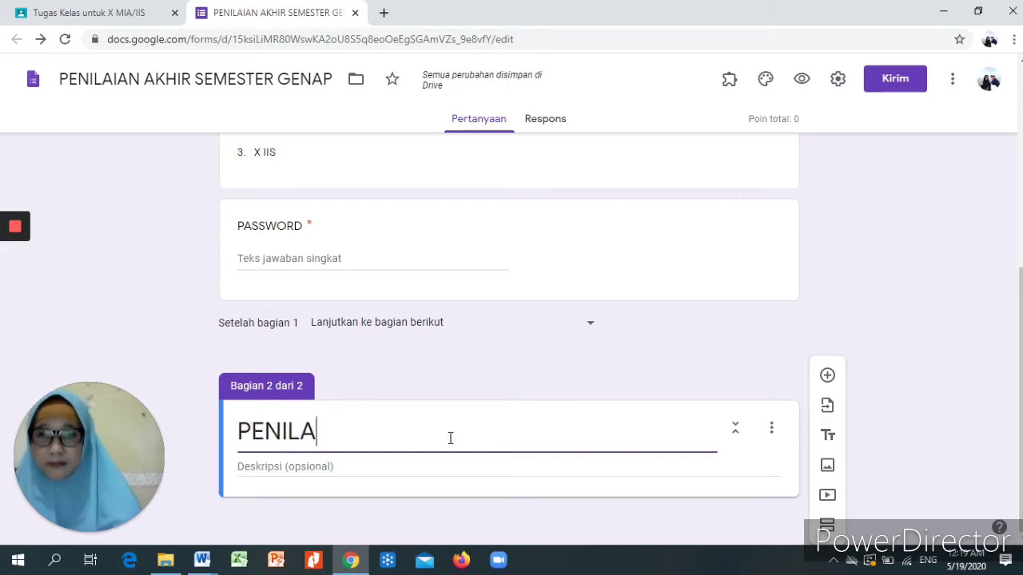
{"action": "type", "text": "IAN "}
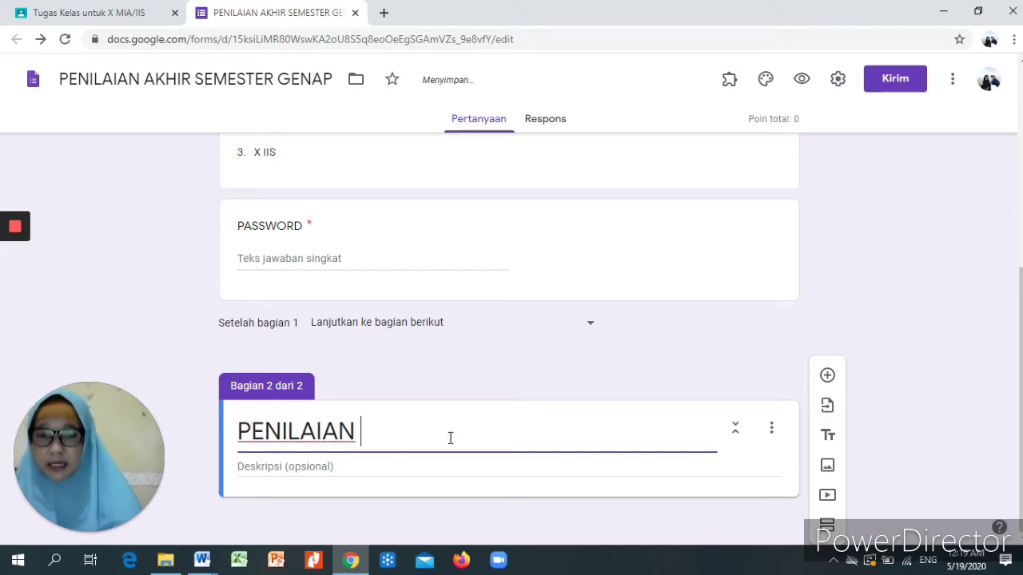
{"action": "type", "text": "AKHIR SE"}
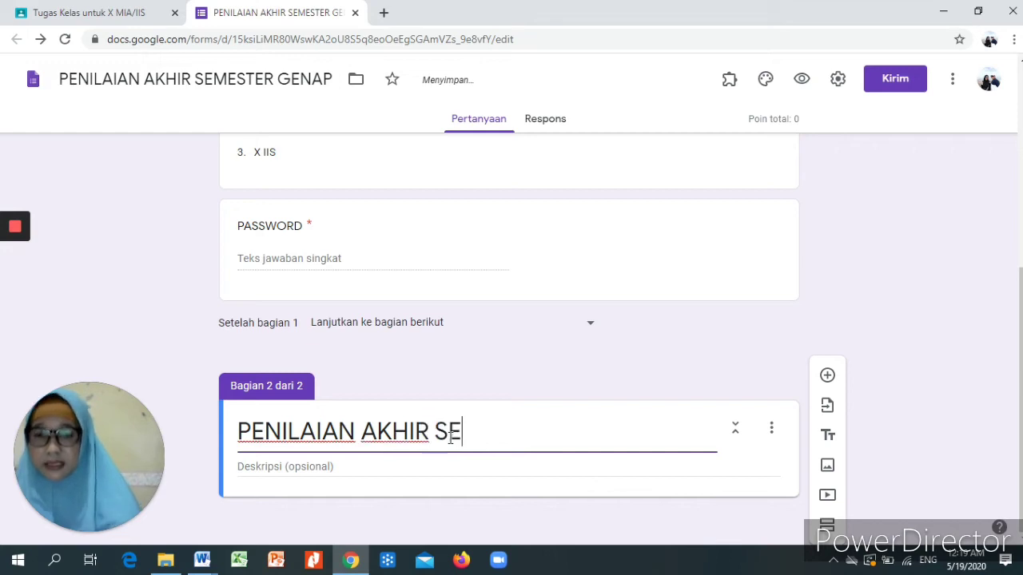
{"action": "type", "text": "MESTER"}
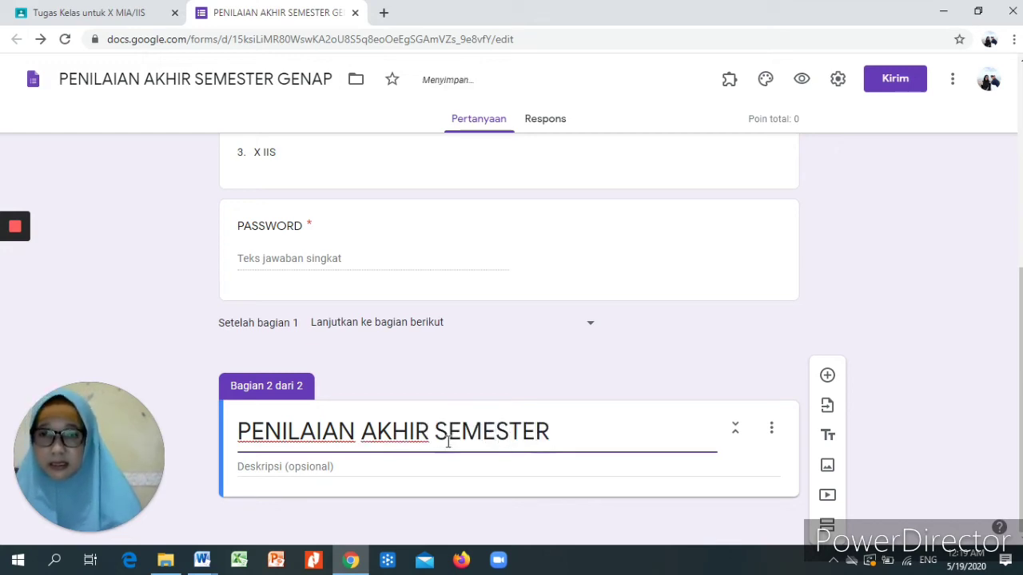
{"action": "left_click", "coordinate": [346, 473]}
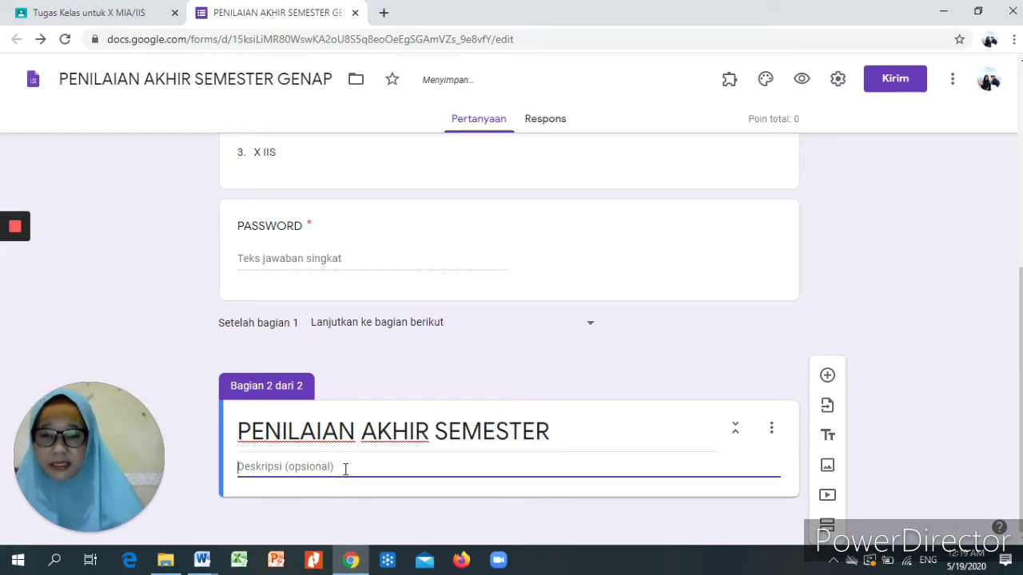
{"action": "type", "text": "JAWABLAH"}
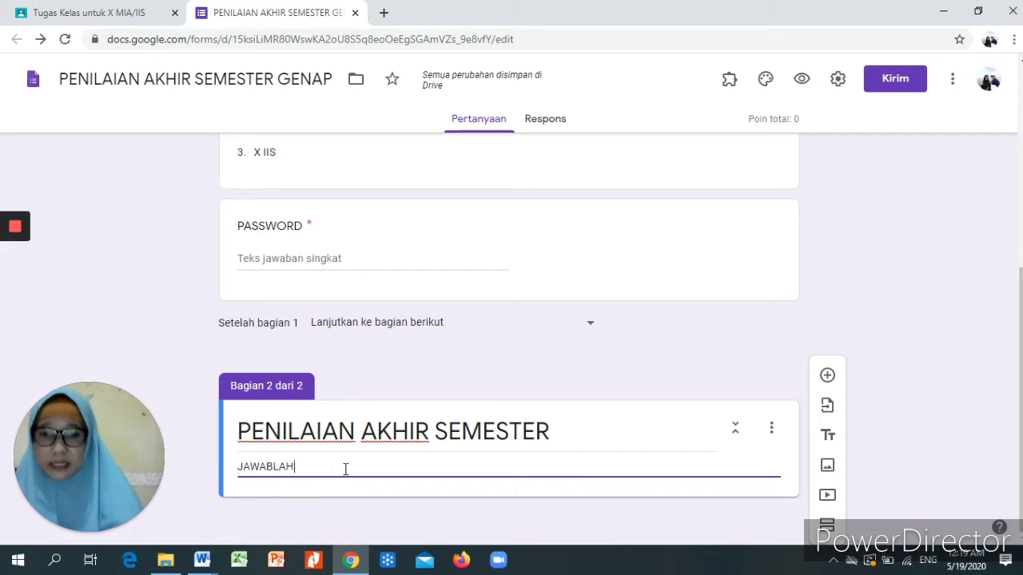
{"action": "type", "text": " PERTA"}
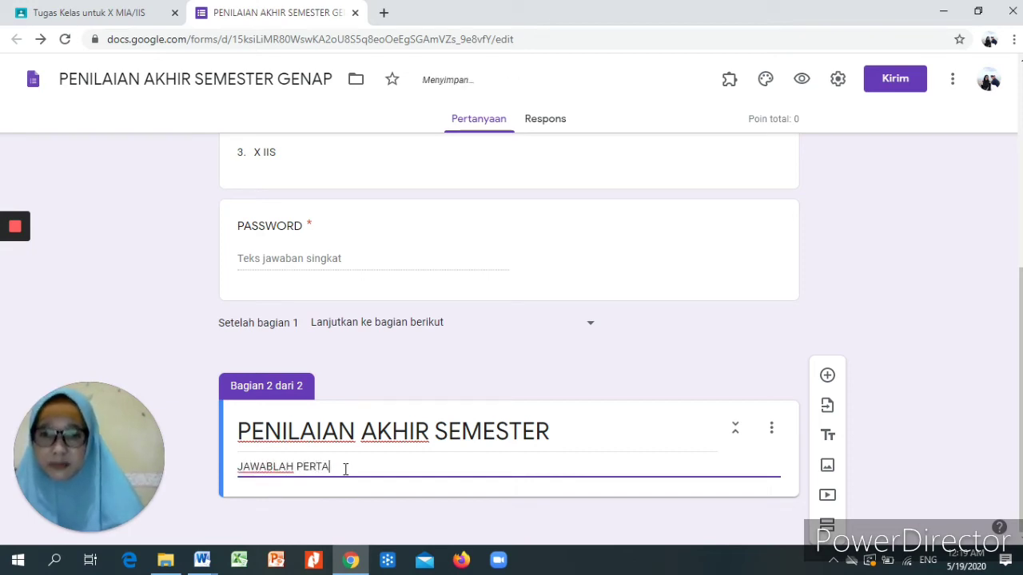
{"action": "type", "text": "NYAAN "}
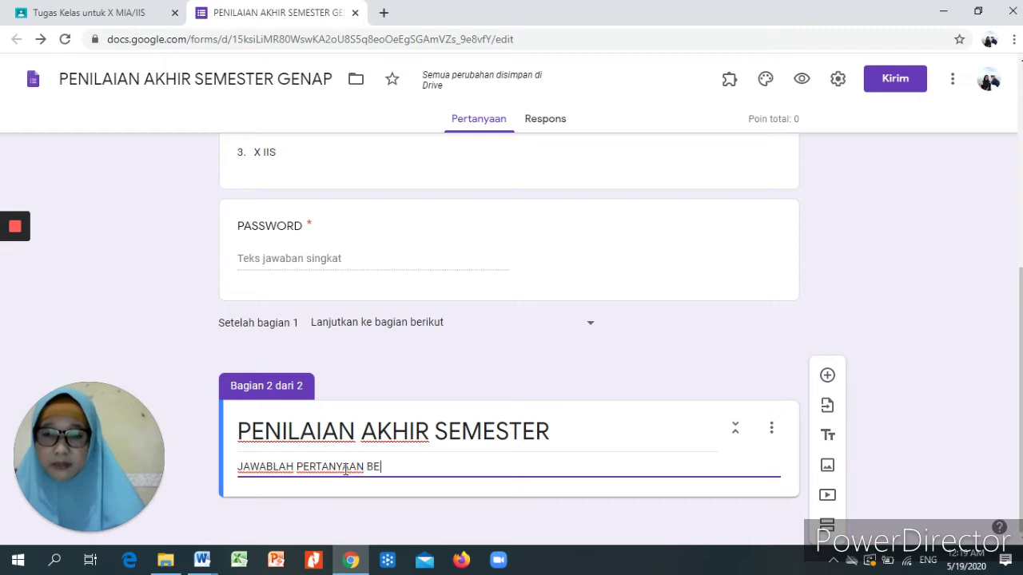
{"action": "type", "text": "BERIKUT D"}
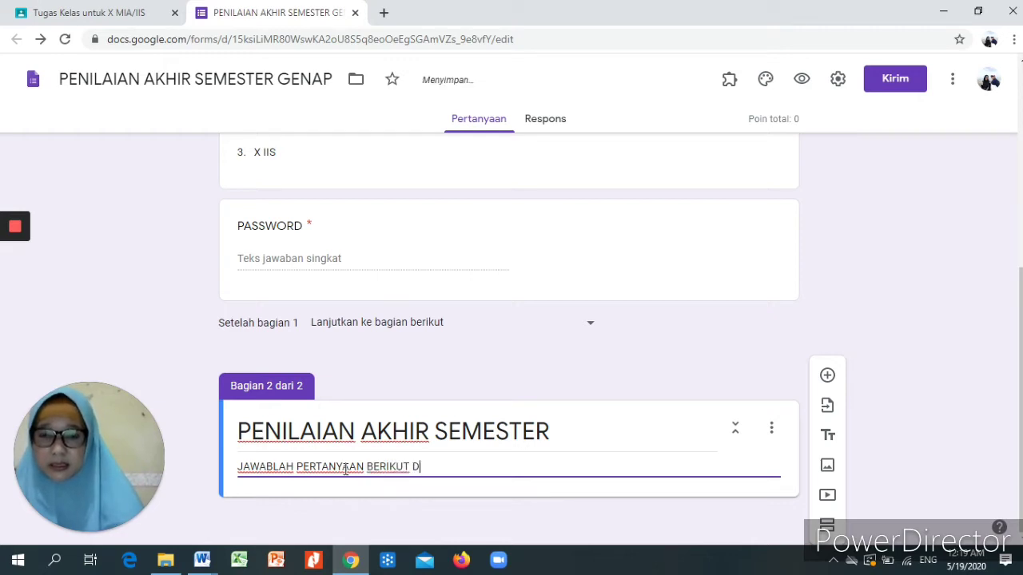
{"action": "key", "text": "BackSpace"}
{"action": "type", "text": "SESUAI"}
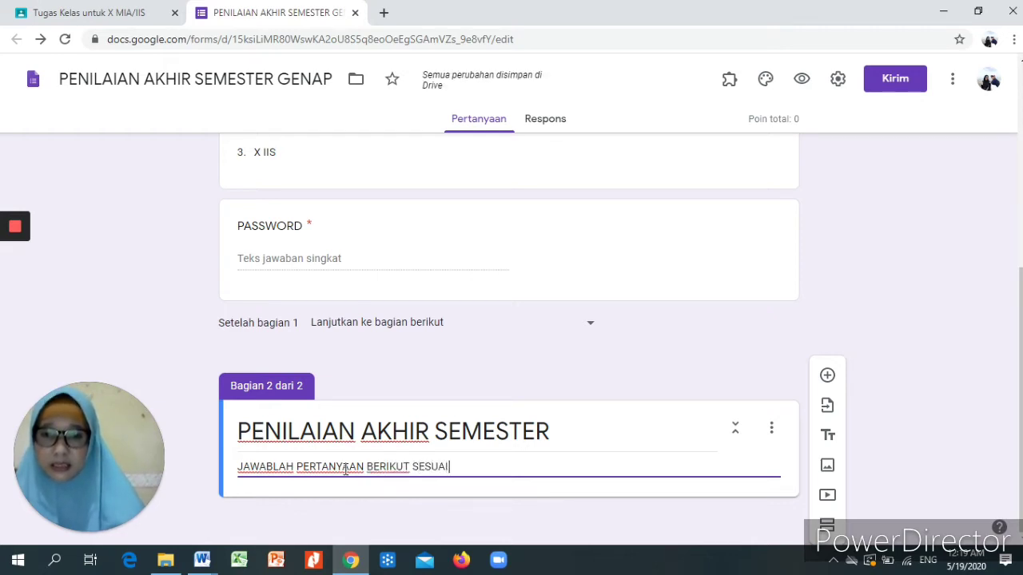
{"action": "type", "text": " DENGAN PILIHAN JAW"}
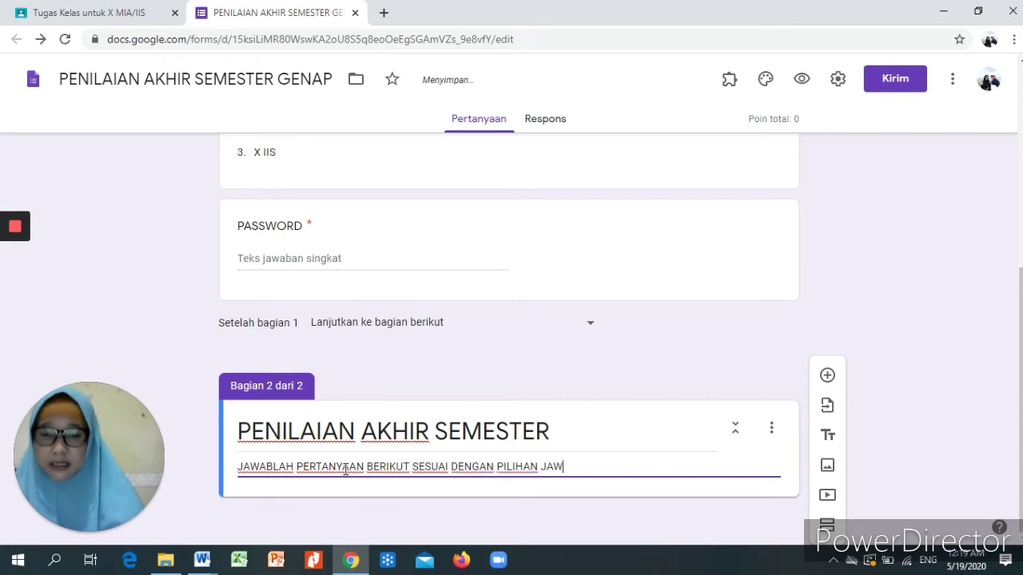
{"action": "type", "text": "ABAN "}
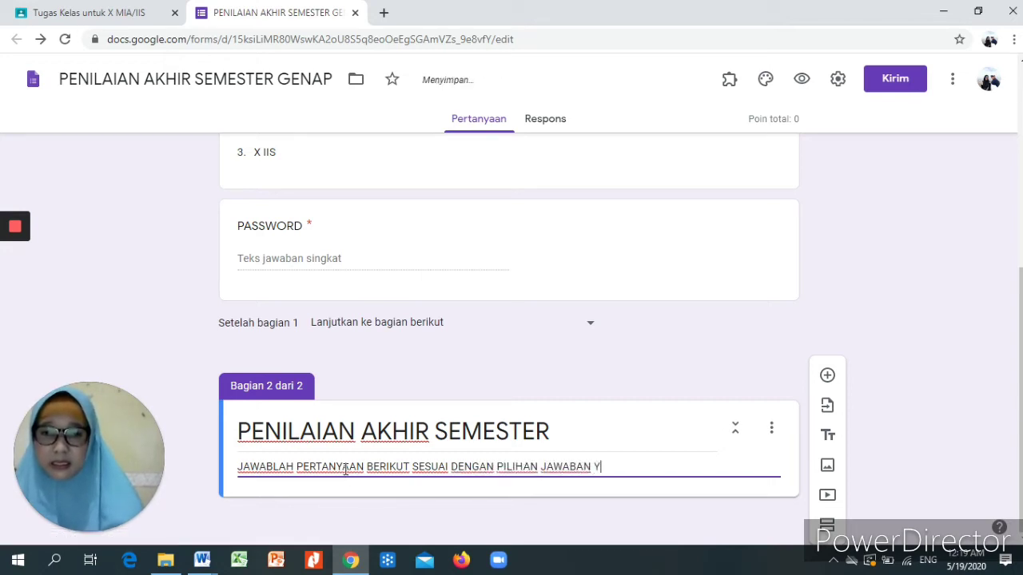
{"action": "type", "text": "YANG PALI"}
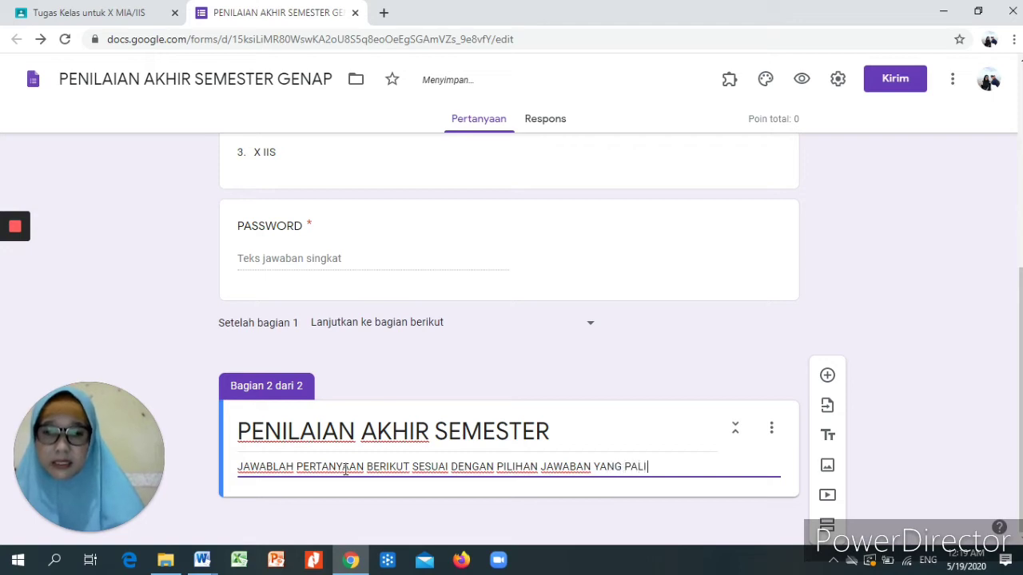
{"action": "type", "text": "NG BTEPAT"}
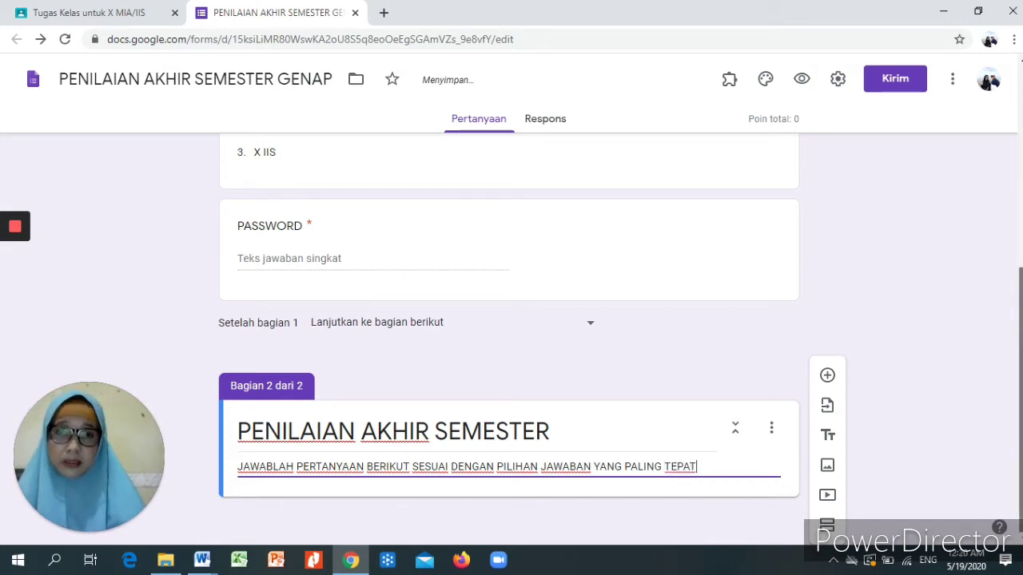
- Insert a blank multiple-choice question directly beneath the section 2 heading
{"action": "left_click", "coordinate": [827, 377]}
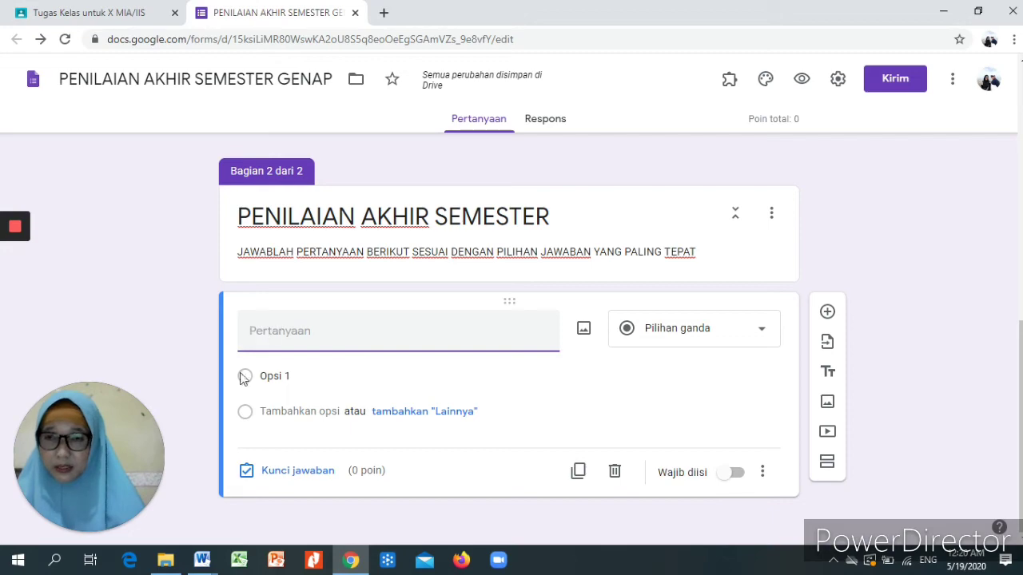
{"action": "mouse_move", "coordinate": [203, 564]}
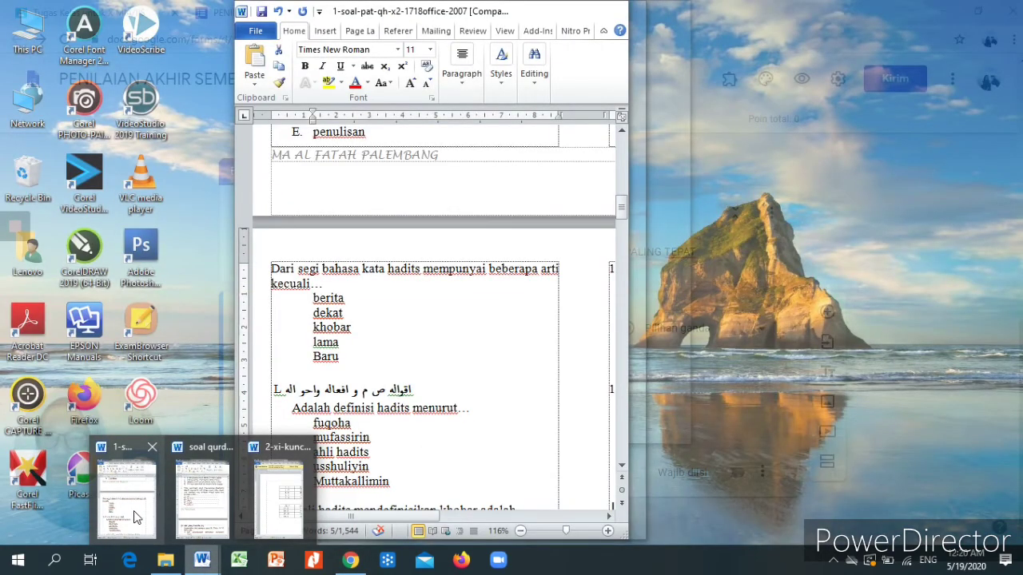
- Copy the Word question 'Dari segi bahasa kata hadits mempunyai beberapa arti kecuali…' for the form
{"action": "left_click", "coordinate": [136, 518]}
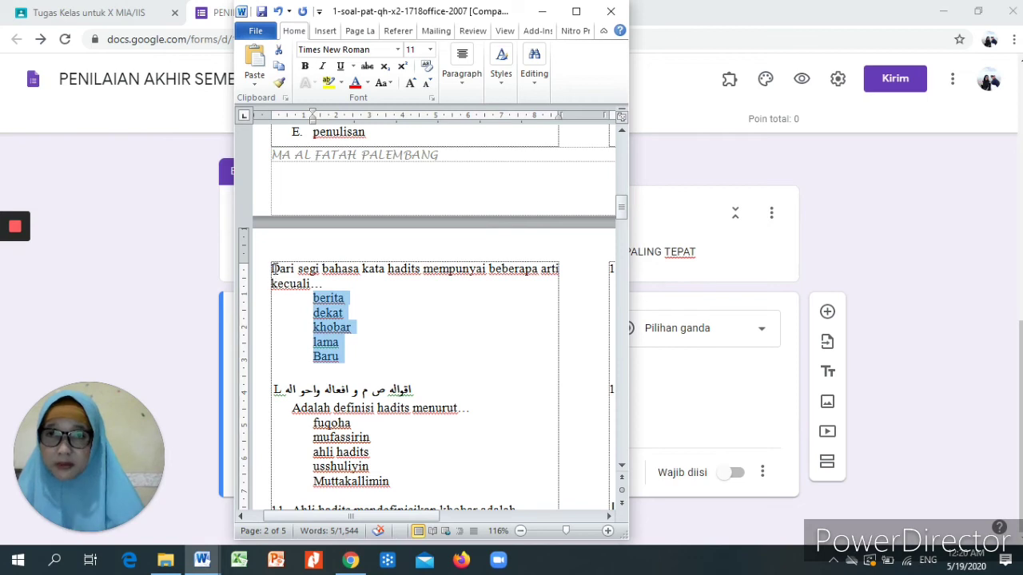
{"action": "left_click_drag", "start_coordinate": [272, 270], "coordinate": [312, 283]}
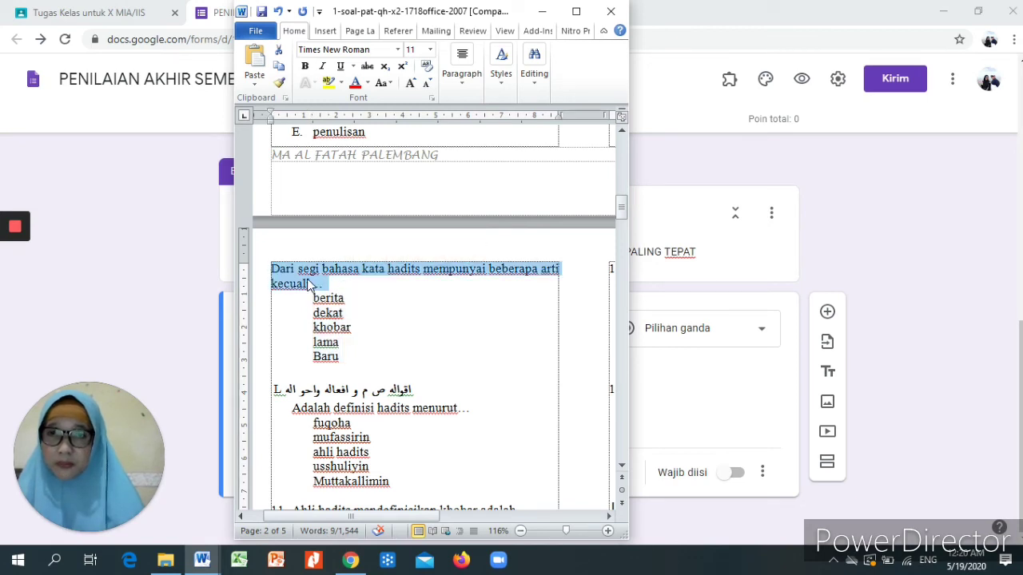
{"action": "right_click", "coordinate": [310, 284]}
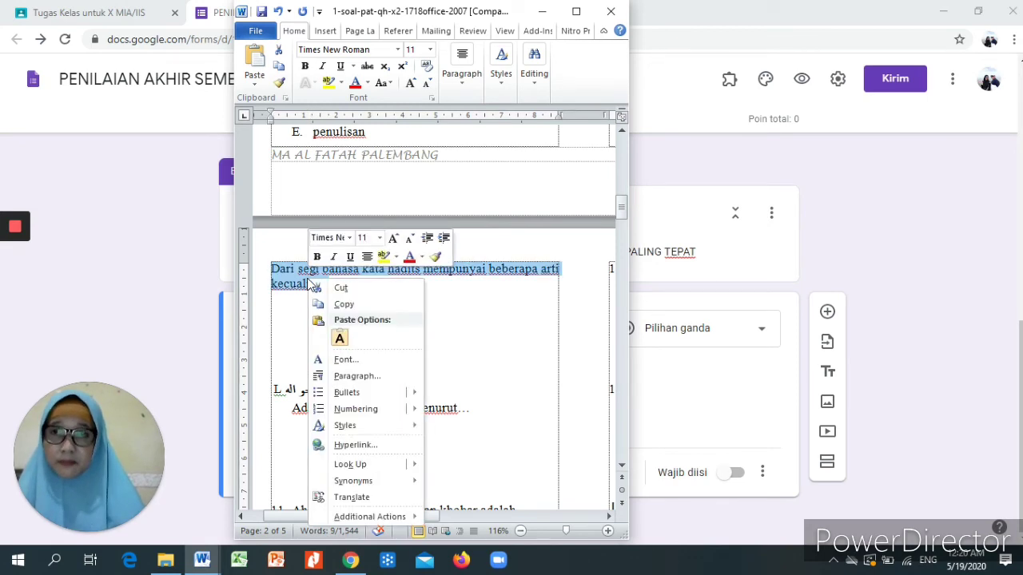
{"action": "left_click", "coordinate": [354, 305]}
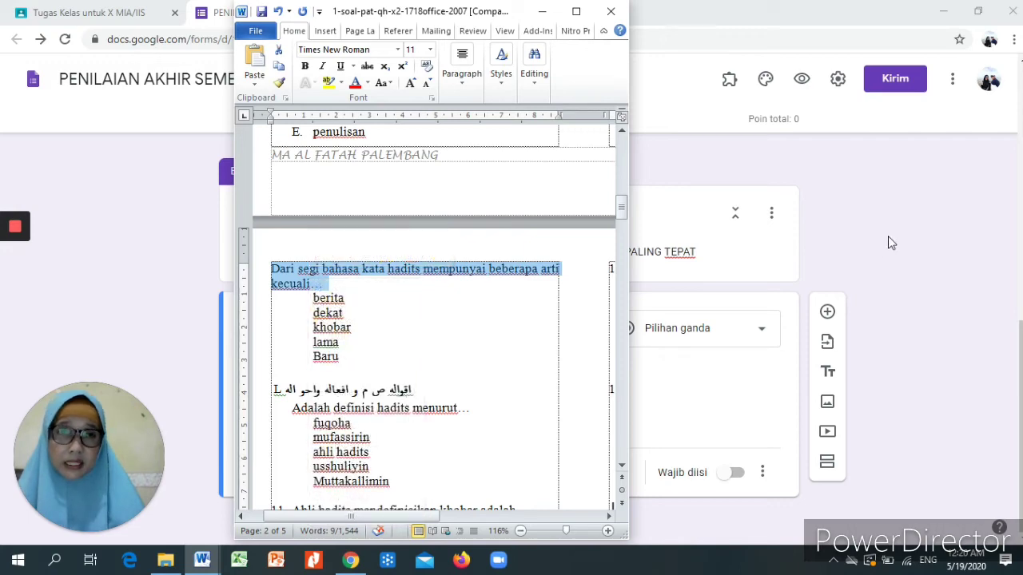
{"action": "left_click", "coordinate": [888, 235]}
{"action": "left_click", "coordinate": [276, 328]}
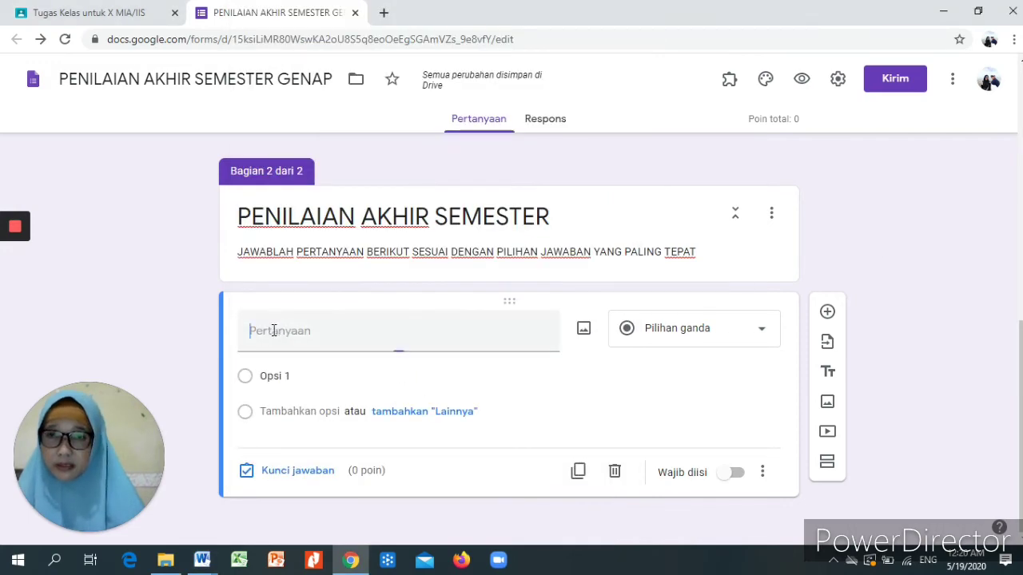
- Paste 'Dari segi bahasa kata hadits mempunyai beberapa arti kecuali…' as the new question's text
{"action": "right_click", "coordinate": [274, 329]}
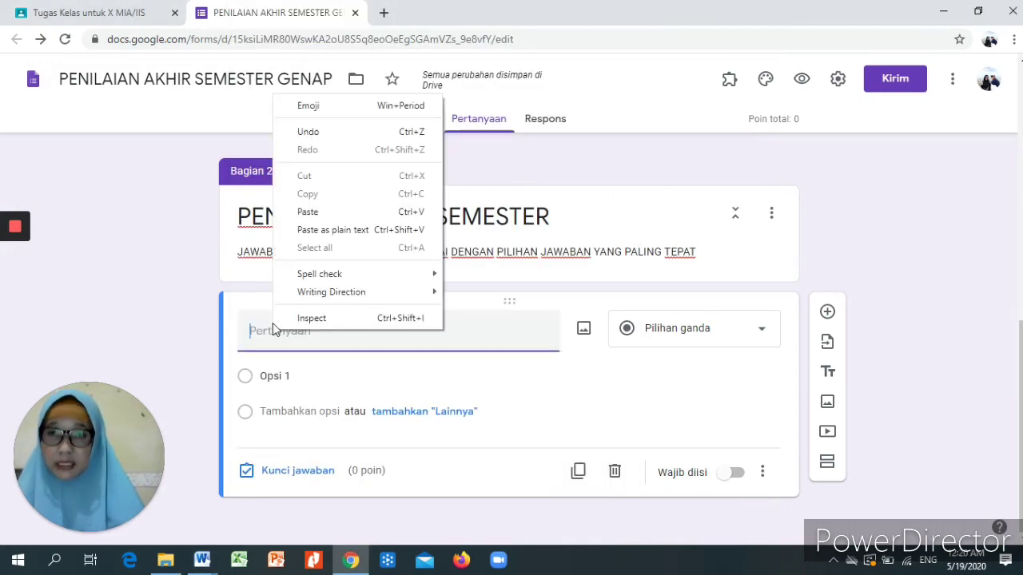
{"action": "left_click", "coordinate": [312, 211]}
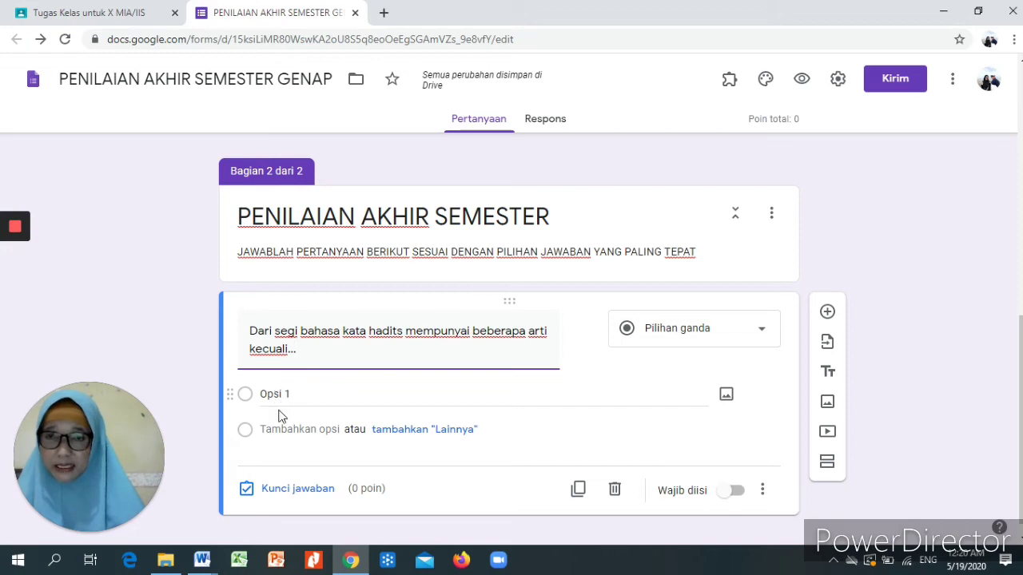
{"action": "left_click", "coordinate": [202, 560]}
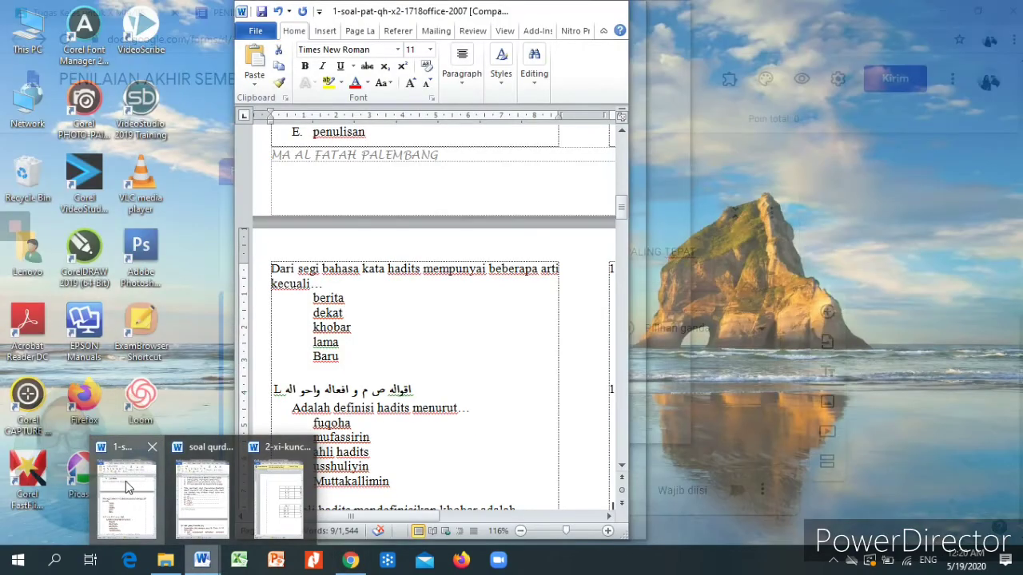
- Copy the answer choices berita, dekat, khobar, lama and Baru from the Word document
{"action": "left_click", "coordinate": [132, 482]}
{"action": "left_click_drag", "start_coordinate": [315, 298], "coordinate": [340, 362]}
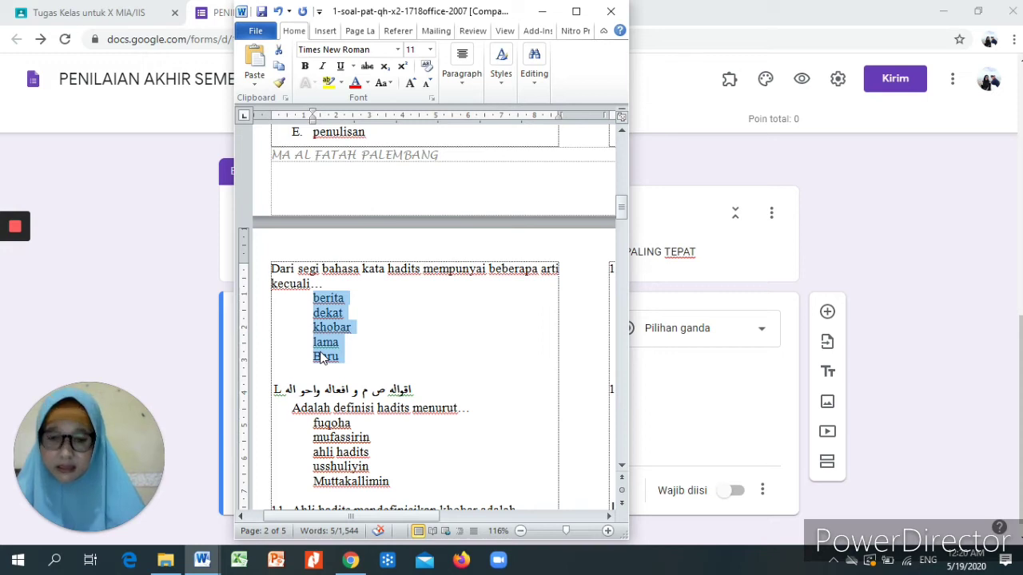
{"action": "right_click", "coordinate": [321, 357]}
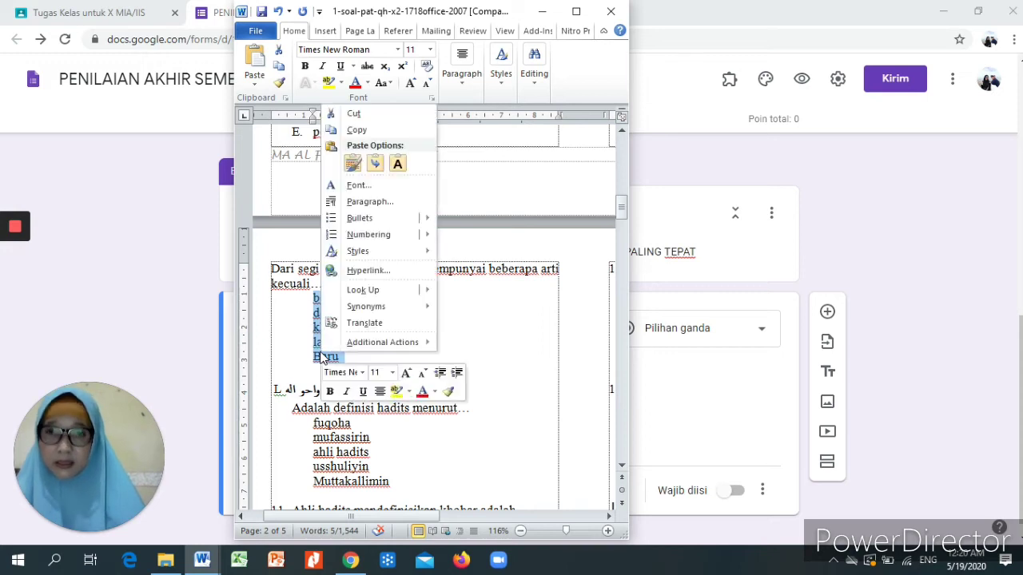
{"action": "left_click", "coordinate": [370, 130]}
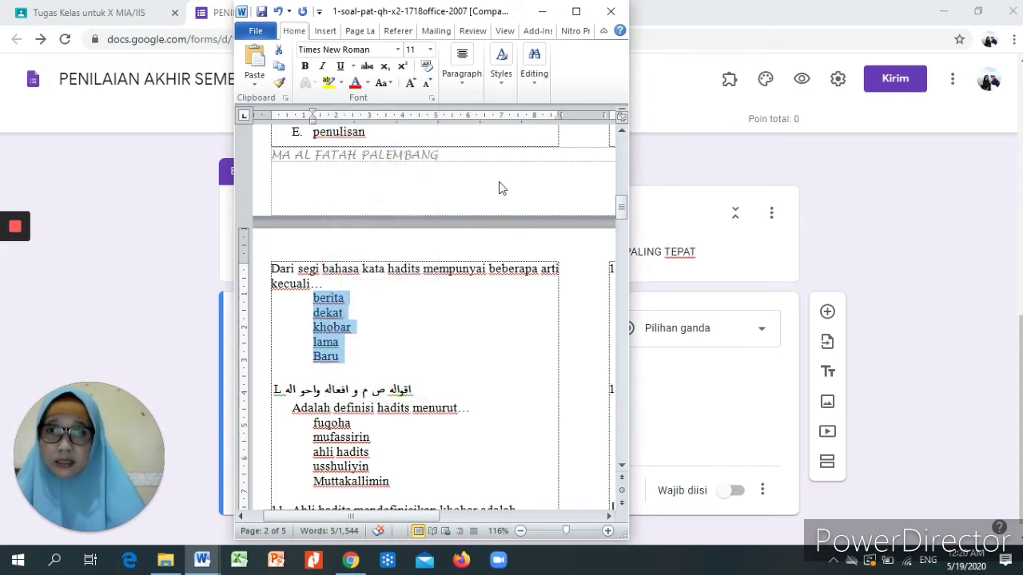
{"action": "left_click", "coordinate": [862, 315]}
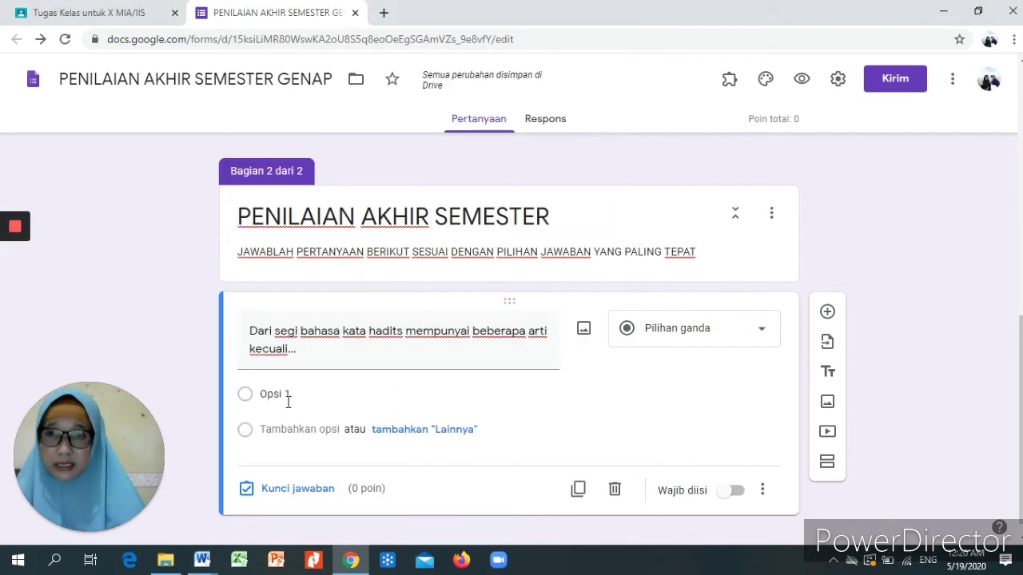
- Paste berita, dekat, khobar, lama and Baru over Opsi 1 as the question's five options
{"action": "left_click", "coordinate": [265, 392]}
{"action": "right_click", "coordinate": [265, 391]}
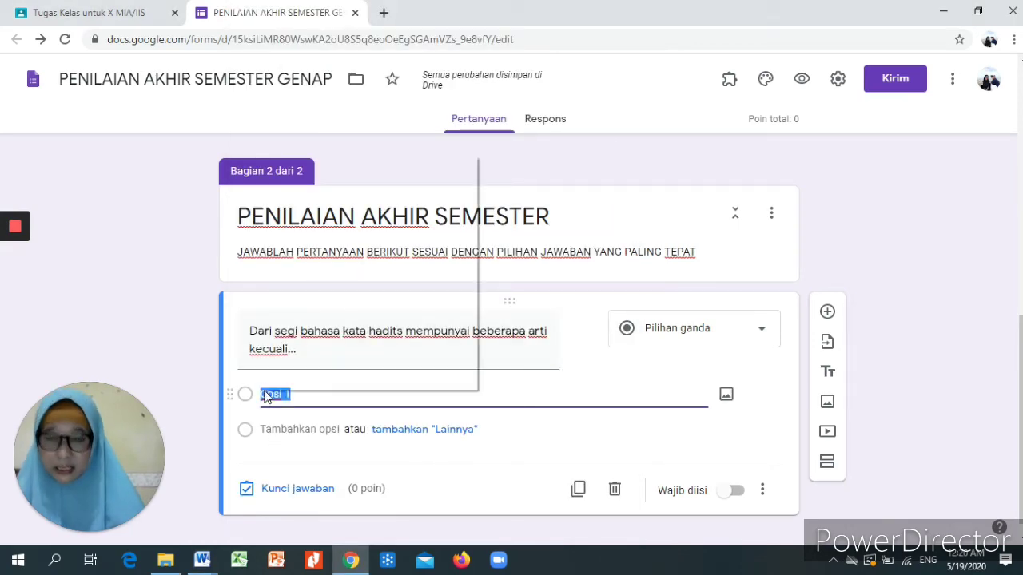
{"action": "left_click", "coordinate": [319, 229]}
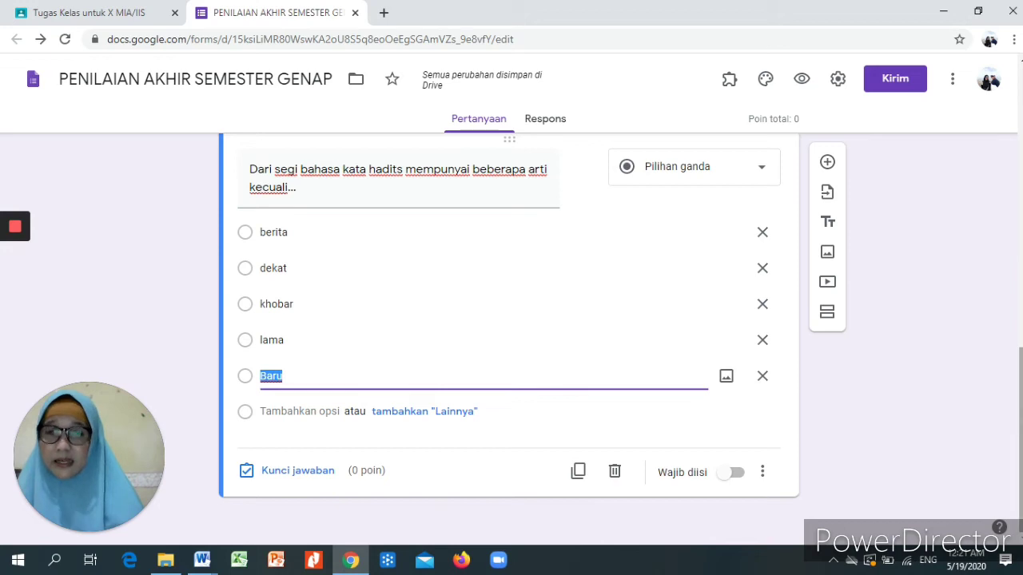
{"action": "left_click", "coordinate": [276, 478]}
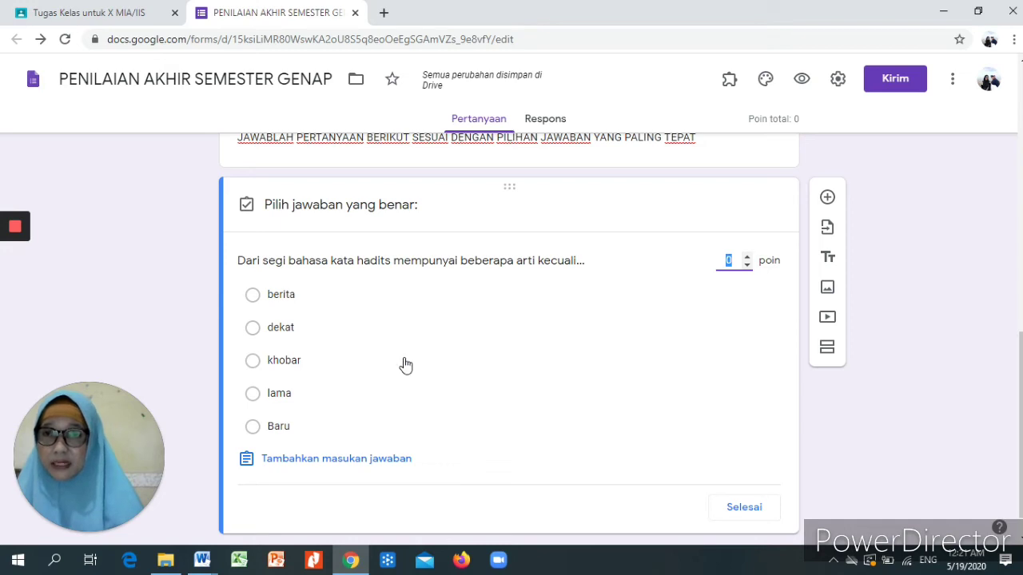
- Key lama as the correct answer and set the question's value to 2 points
{"action": "left_click", "coordinate": [252, 394]}
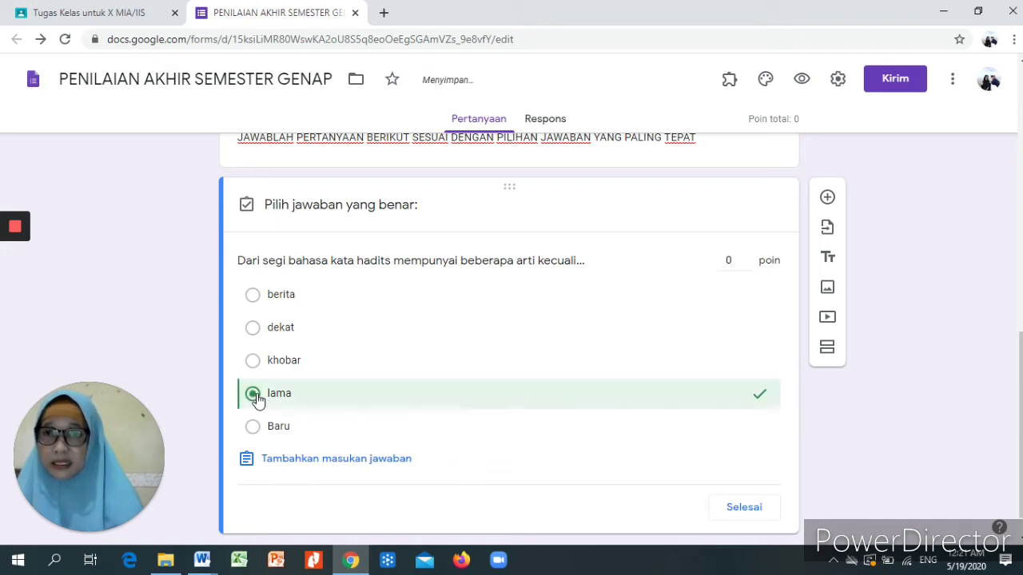
{"action": "left_click", "coordinate": [732, 259]}
{"action": "key", "text": "BackSpace"}
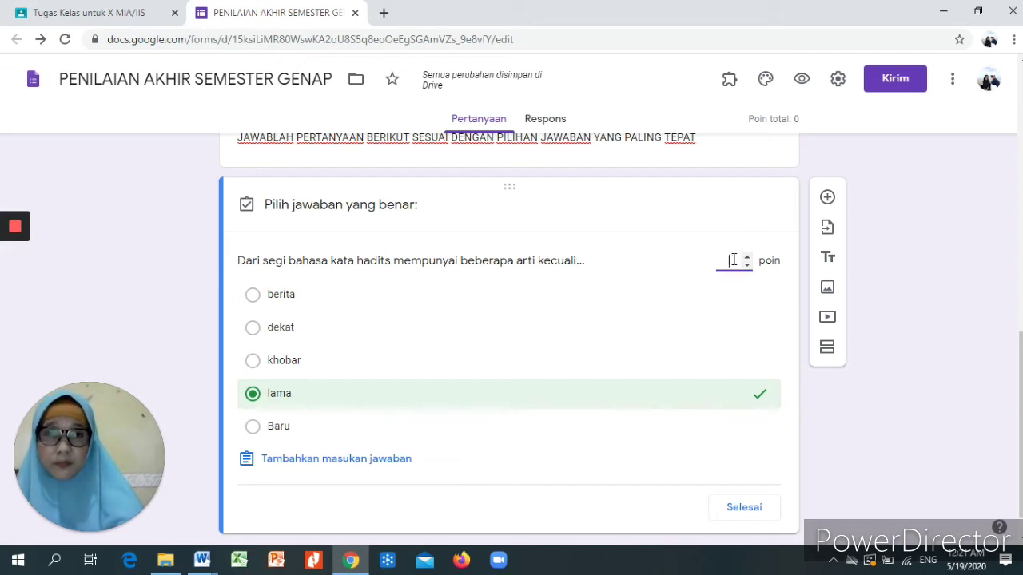
{"action": "type", "text": "2"}
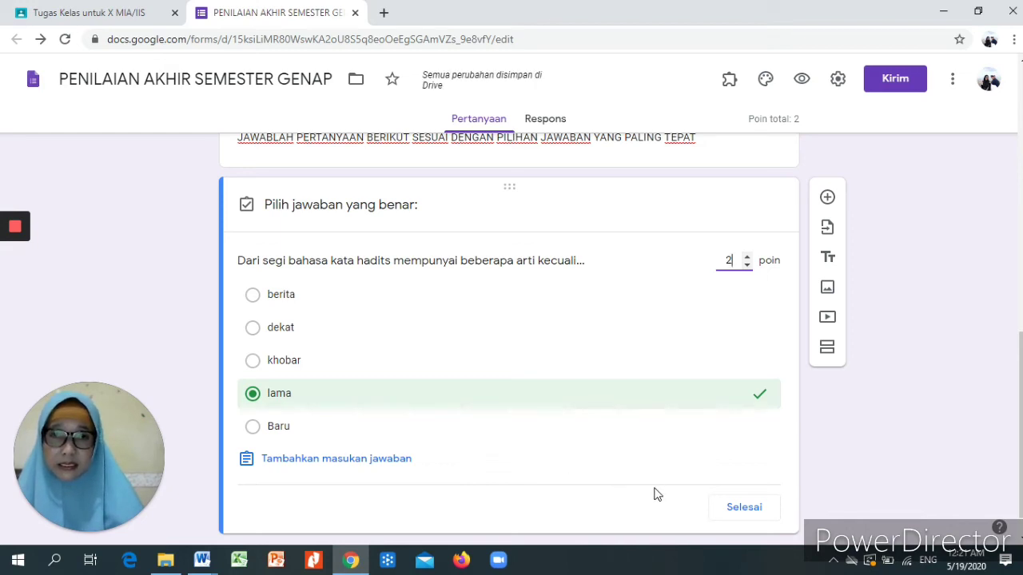
{"action": "left_click", "coordinate": [741, 509]}
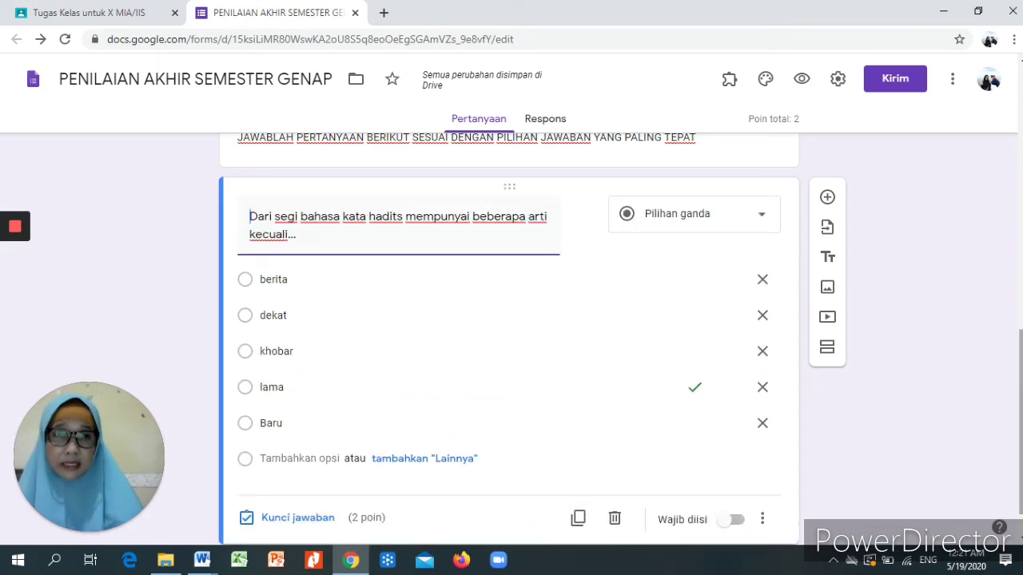
- Switch on Wajib diisi for the question and add a new blank question below it
{"action": "left_click_drag", "start_coordinate": [1021, 452], "coordinate": [1021, 469]}
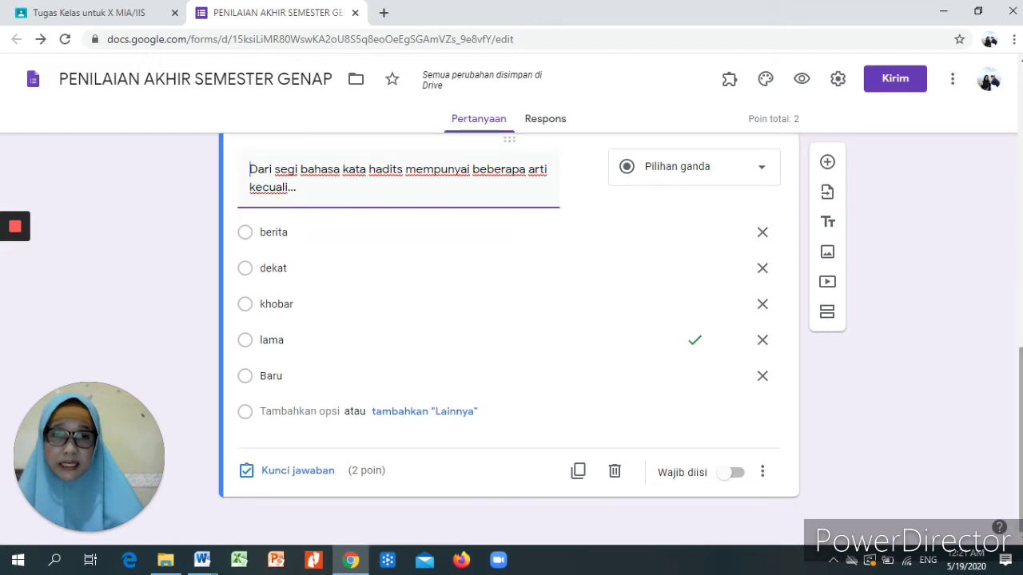
{"action": "left_click", "coordinate": [731, 473]}
{"action": "left_click", "coordinate": [741, 477]}
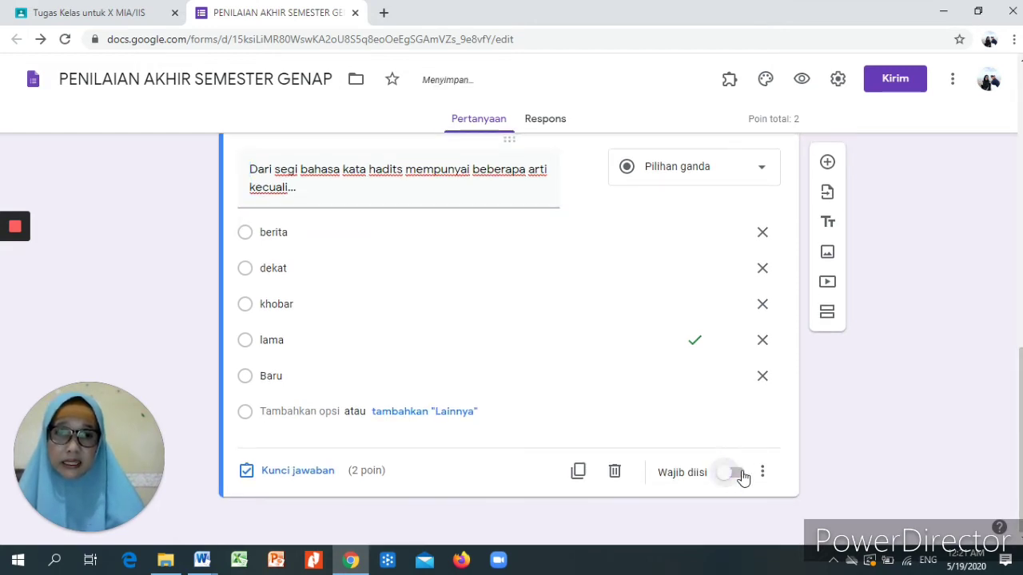
{"action": "left_click", "coordinate": [741, 476]}
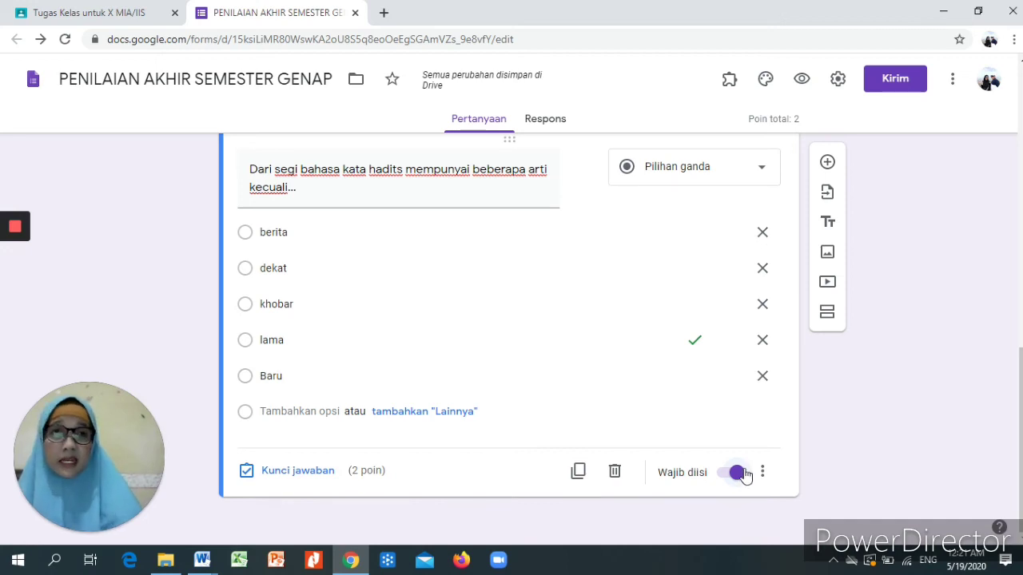
{"action": "left_click", "coordinate": [827, 164]}
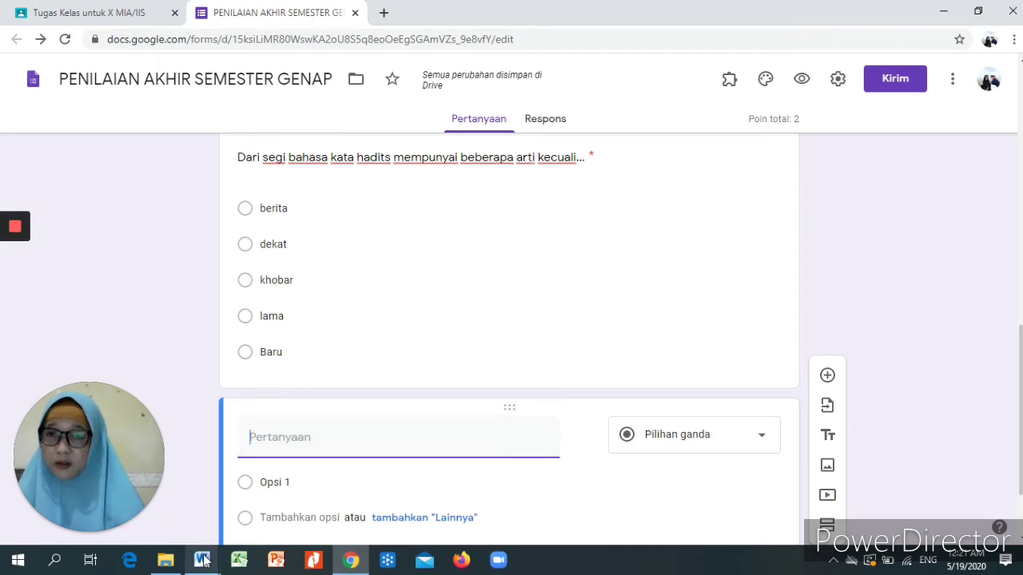
- Copy the next question, the Arabic line with 'Adalah definisi hadits menurut…', from Word
{"action": "mouse_move", "coordinate": [202, 560]}
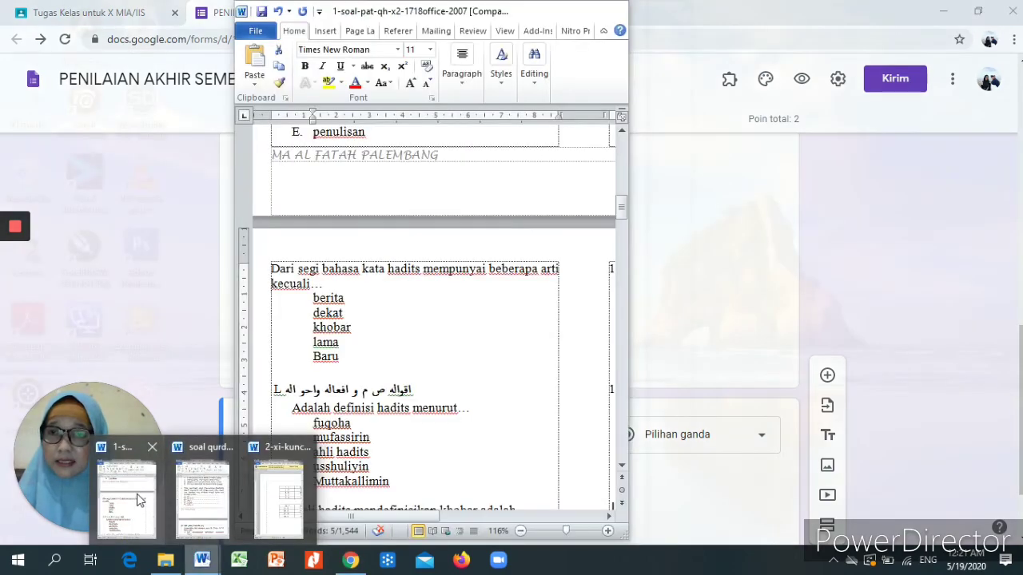
{"action": "left_click", "coordinate": [139, 500]}
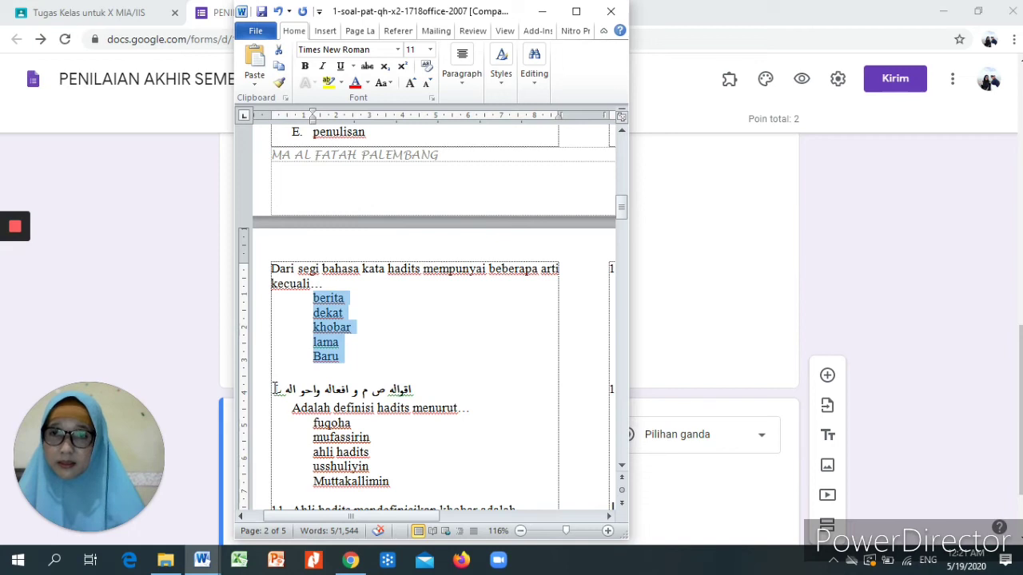
{"action": "left_click_drag", "start_coordinate": [274, 390], "coordinate": [452, 416]}
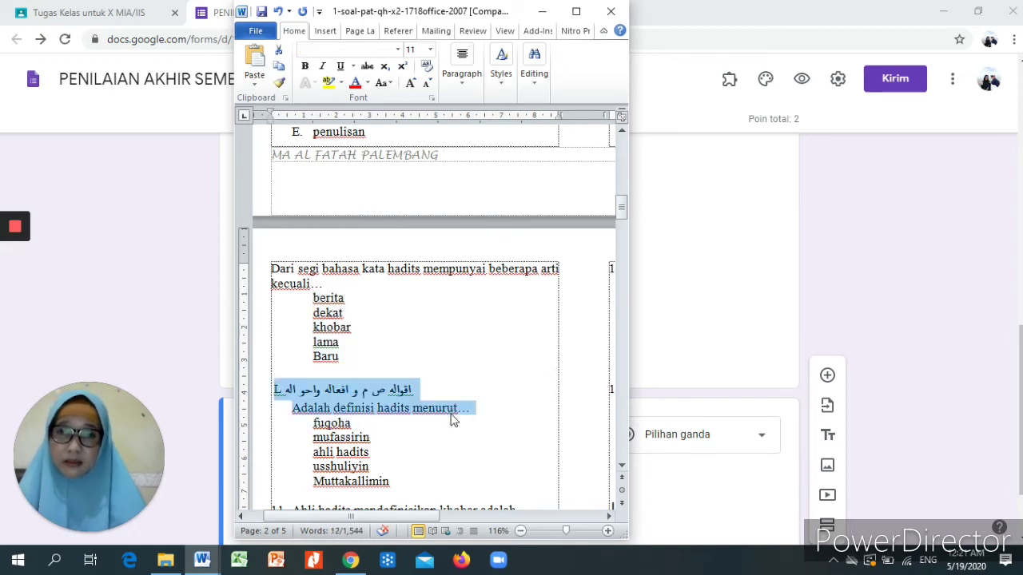
{"action": "right_click", "coordinate": [409, 400]}
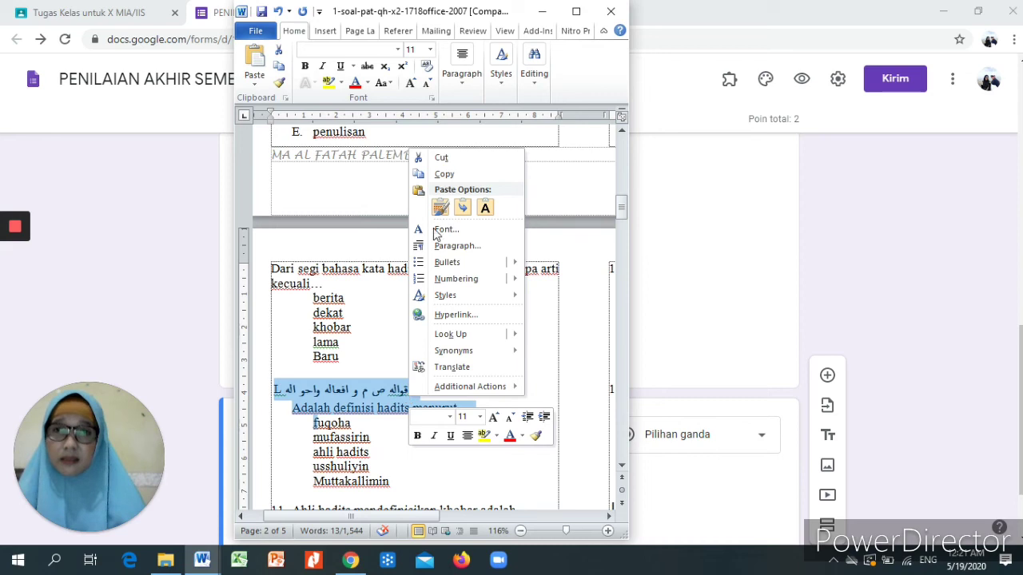
{"action": "left_click", "coordinate": [456, 175]}
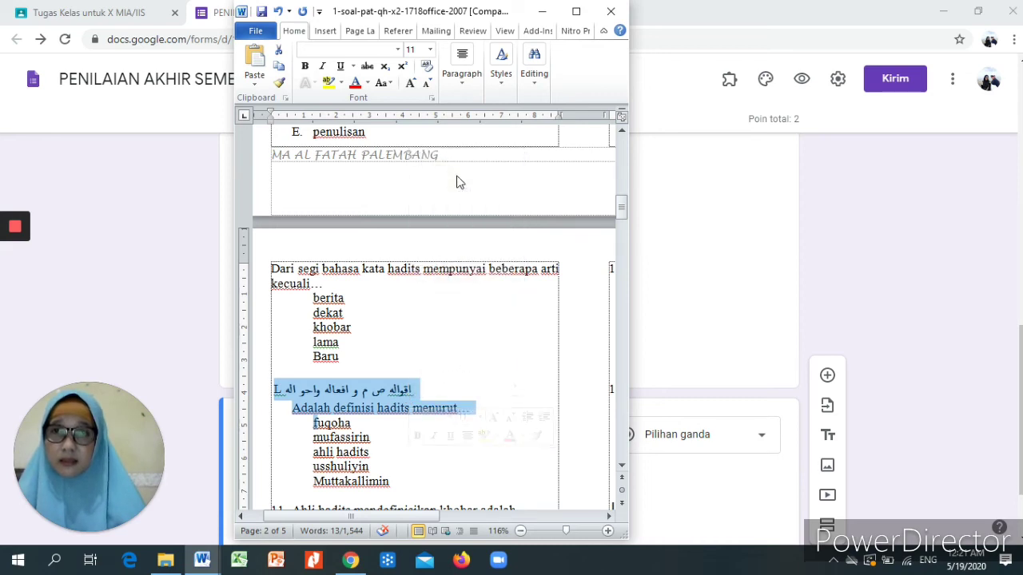
{"action": "left_click", "coordinate": [351, 560]}
{"action": "left_click", "coordinate": [300, 437]}
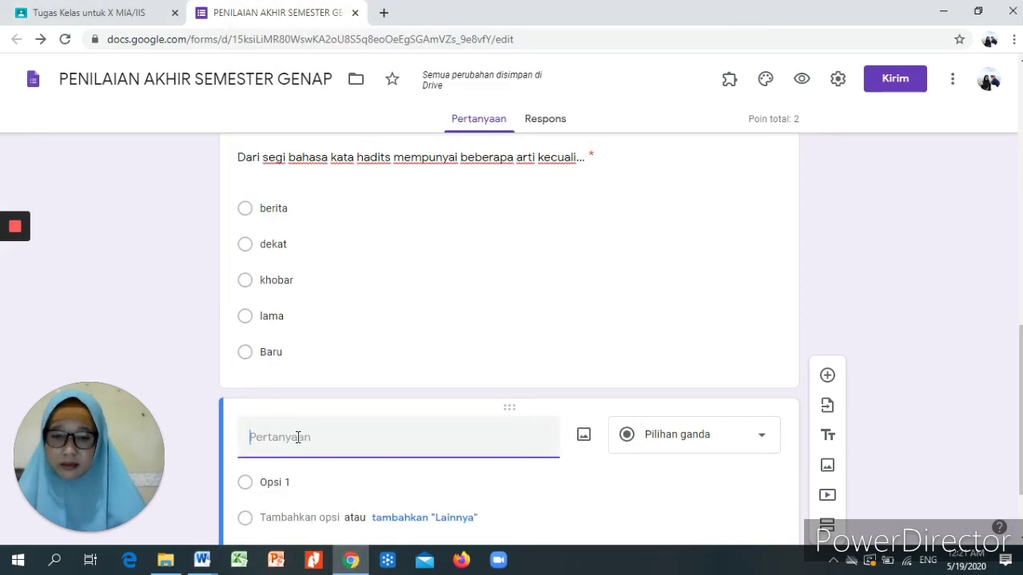
- Paste the copied question text, delete the stray L, and prefix it with 'uNGKAPAN'
{"action": "right_click", "coordinate": [297, 437]}
{"action": "left_click", "coordinate": [332, 318]}
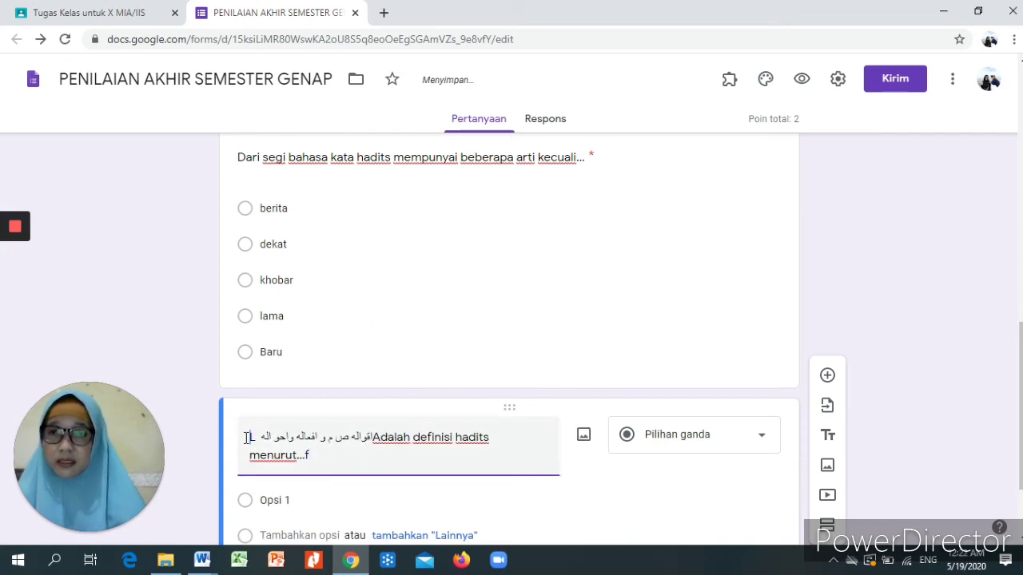
{"action": "key", "text": "BackSpace"}
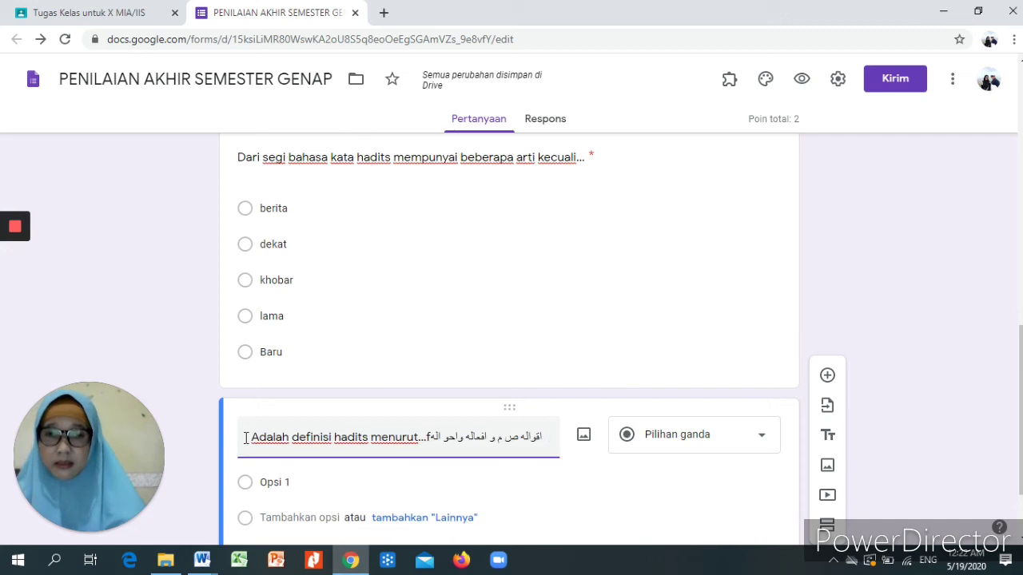
{"action": "type", "text": "uNGKAPAN"}
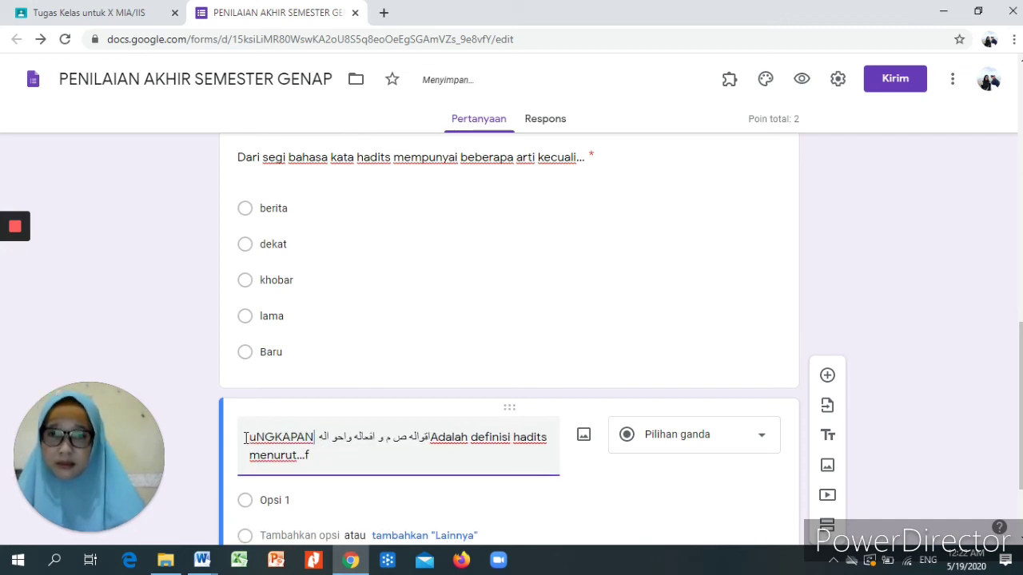
{"action": "left_click", "coordinate": [273, 497]}
- Copy the five answers fuqoha, mufassirin, ahli hadits, usshuliyin and Muttakallimin from Word
{"action": "mouse_move", "coordinate": [200, 566]}
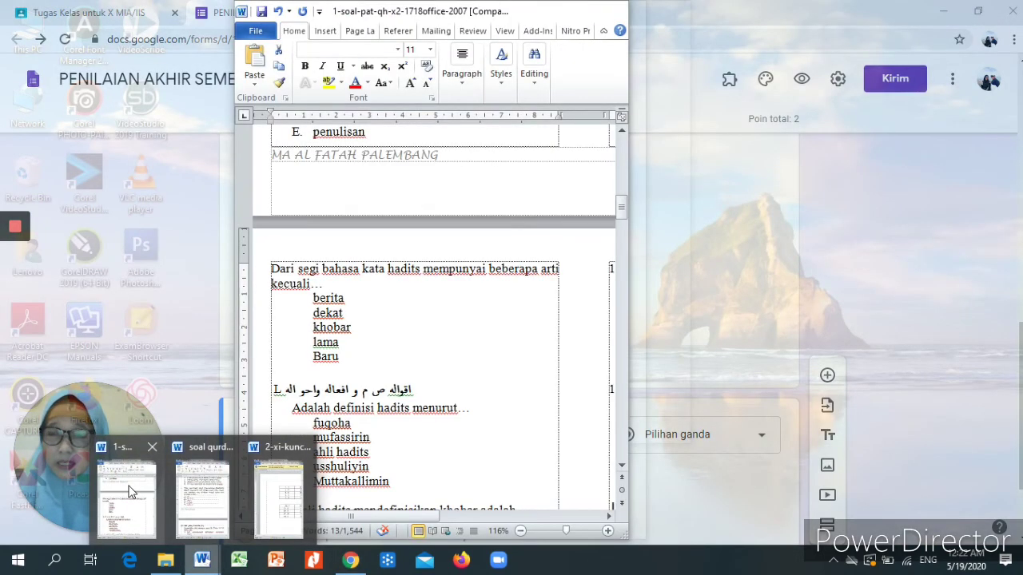
{"action": "left_click", "coordinate": [132, 491]}
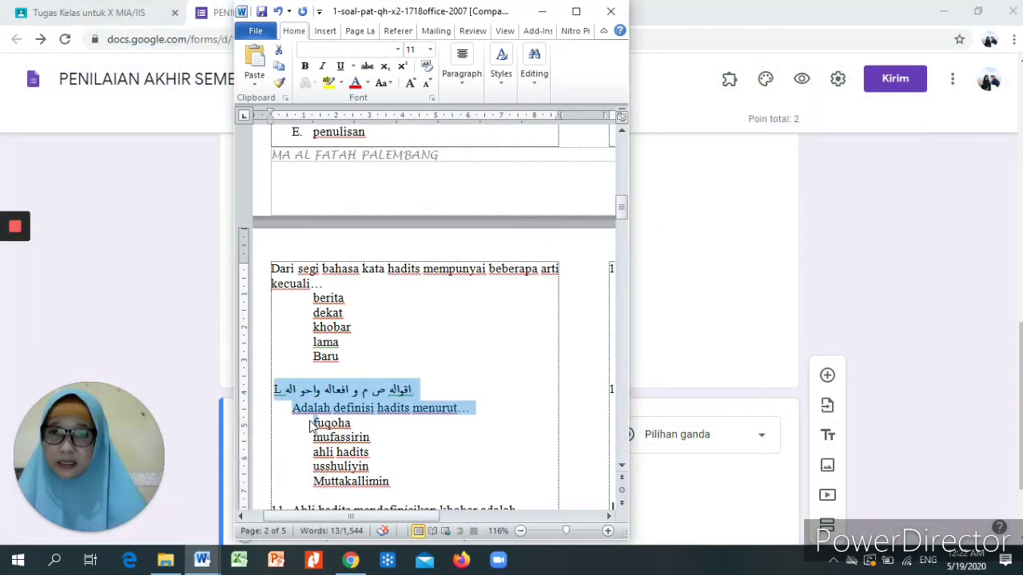
{"action": "left_click", "coordinate": [312, 423]}
{"action": "left_click_drag", "start_coordinate": [311, 424], "coordinate": [390, 484]}
{"action": "right_click", "coordinate": [387, 485]}
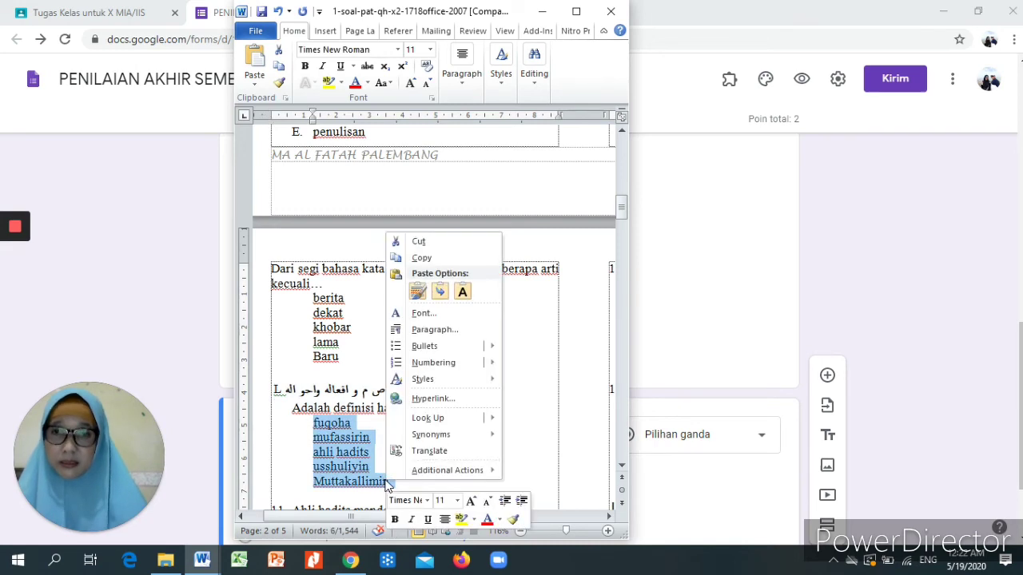
{"action": "left_click", "coordinate": [421, 258]}
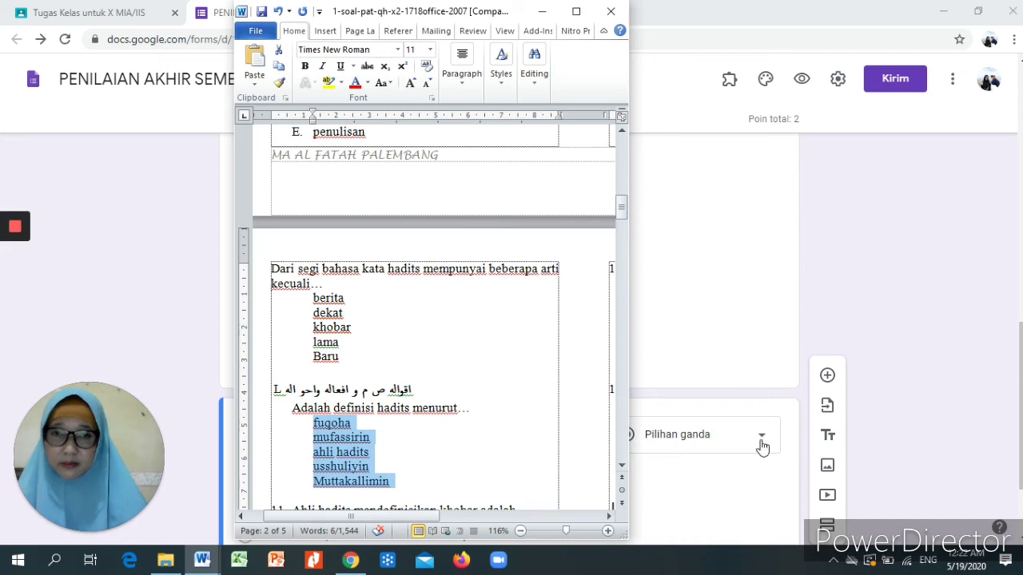
- Paste fuqoha through Muttakallimin over Opsi 1 as the question's five options
{"action": "left_click", "coordinate": [920, 461]}
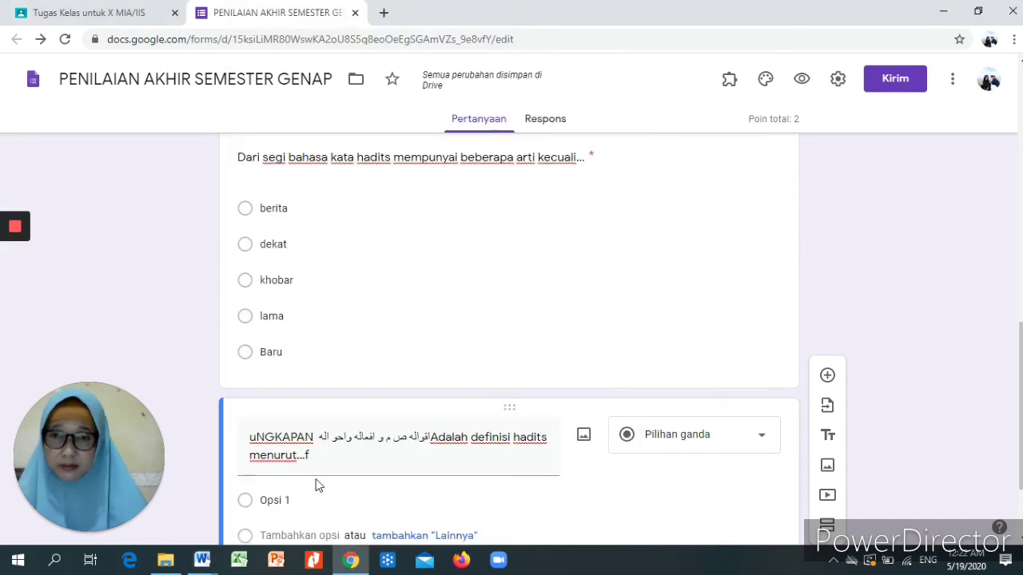
{"action": "left_click", "coordinate": [262, 499]}
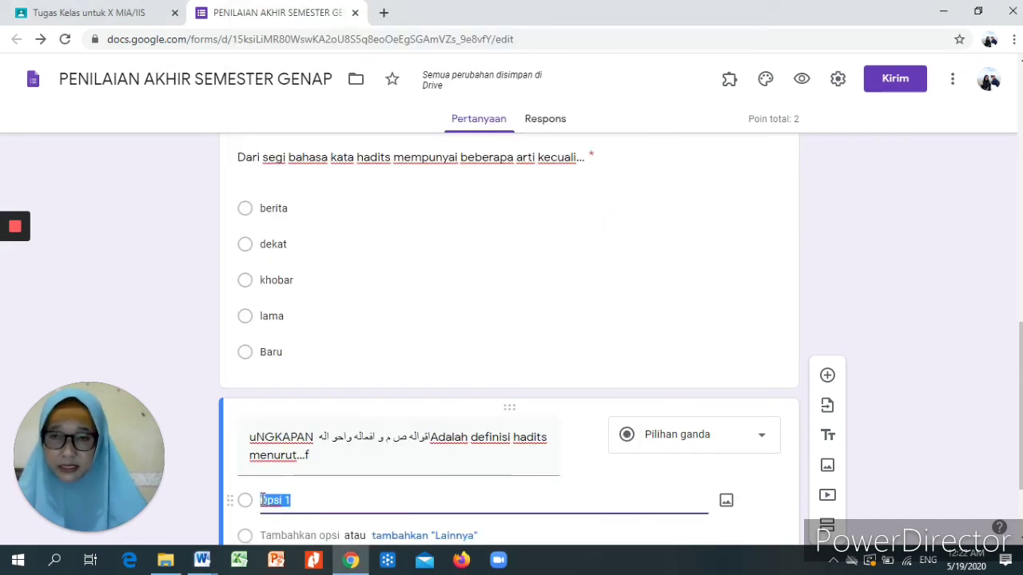
{"action": "right_click", "coordinate": [262, 500]}
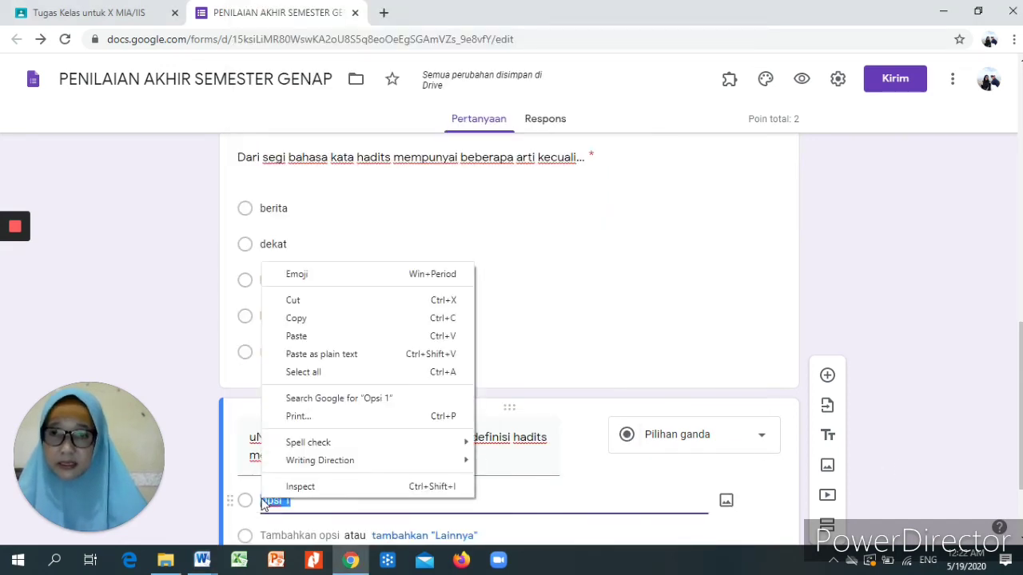
{"action": "left_click", "coordinate": [314, 339]}
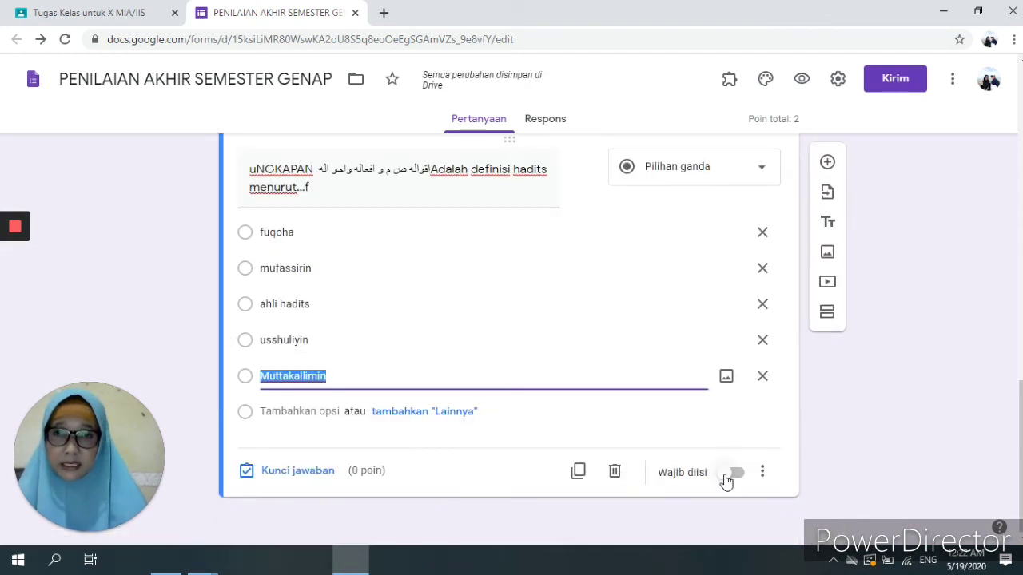
{"action": "left_click", "coordinate": [311, 472]}
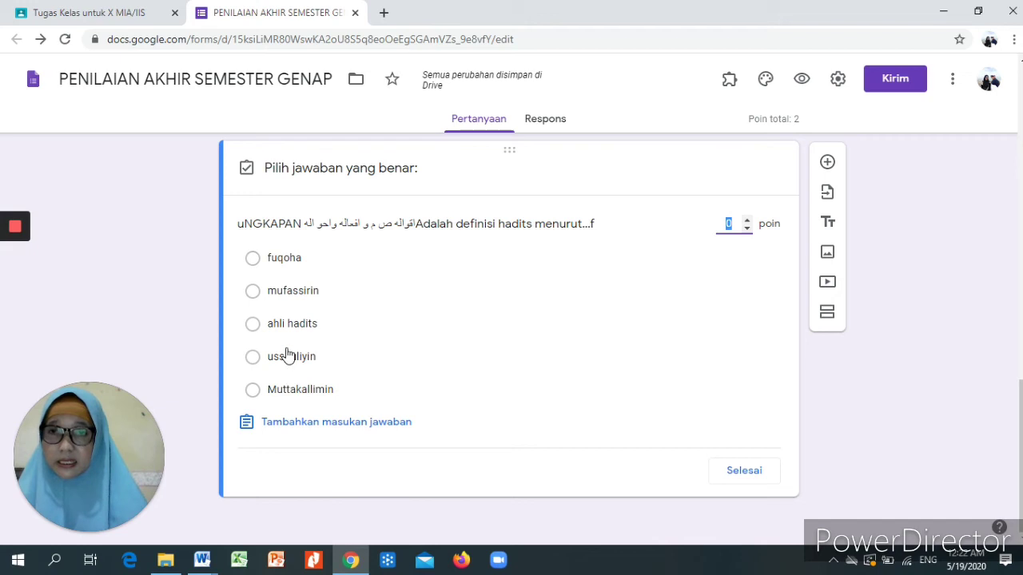
- Key usshuliyin as the 2-point correct answer, make the question required, and close the form tab
{"action": "left_click", "coordinate": [288, 361]}
{"action": "left_click", "coordinate": [288, 361]}
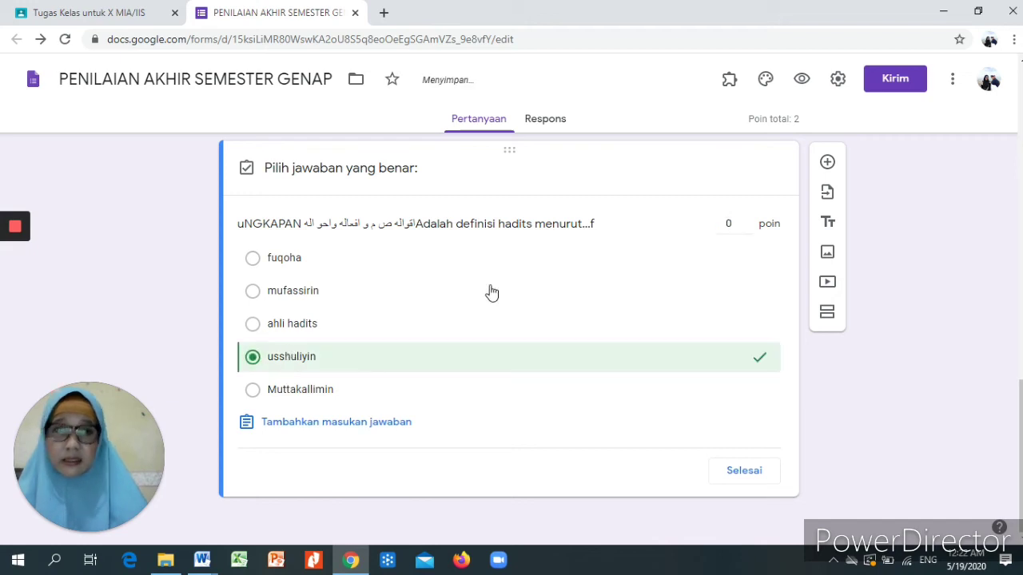
{"action": "left_click", "coordinate": [740, 224]}
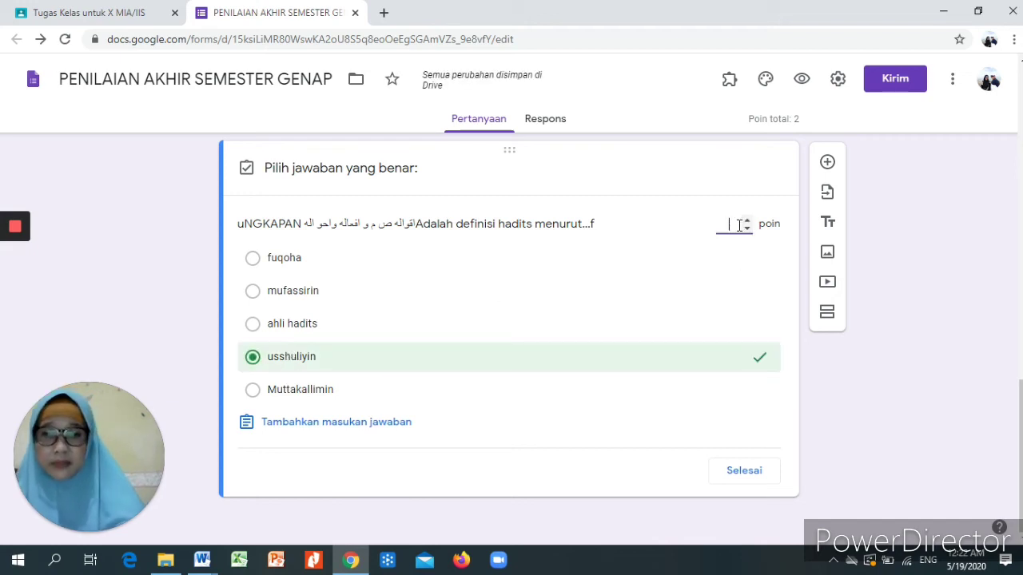
{"action": "left_click", "coordinate": [744, 474]}
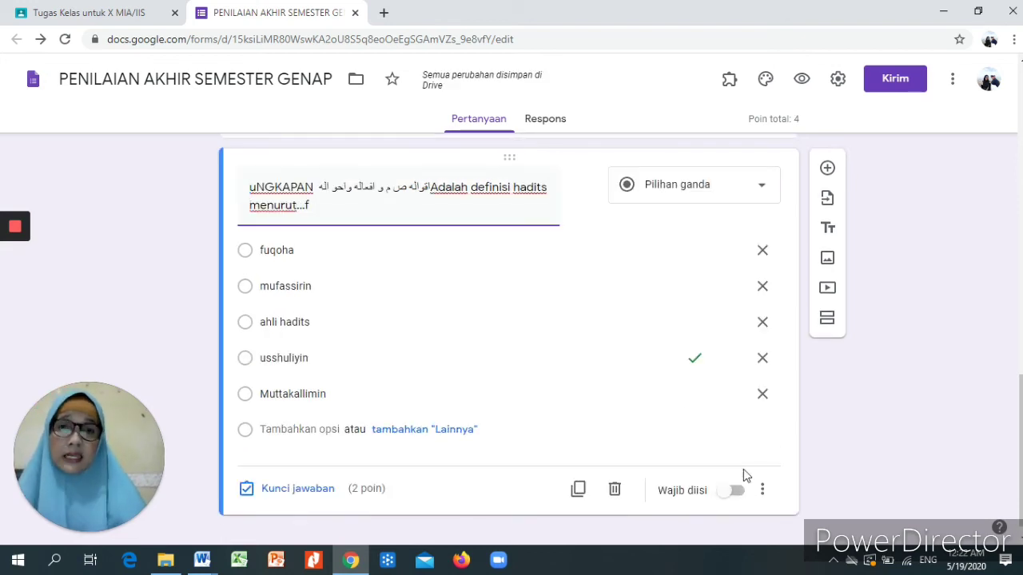
{"action": "left_click", "coordinate": [732, 492]}
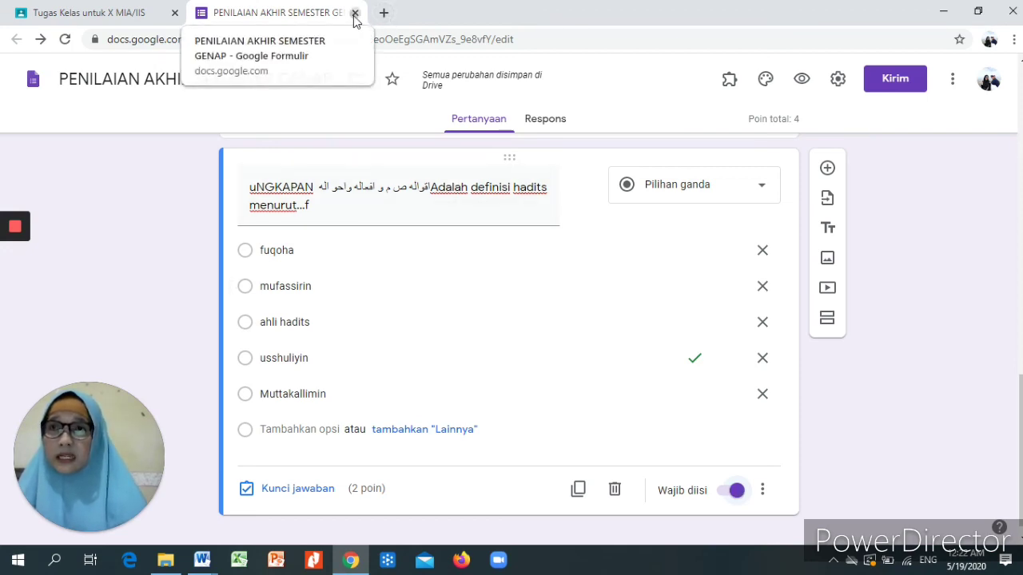
{"action": "left_click", "coordinate": [354, 14]}
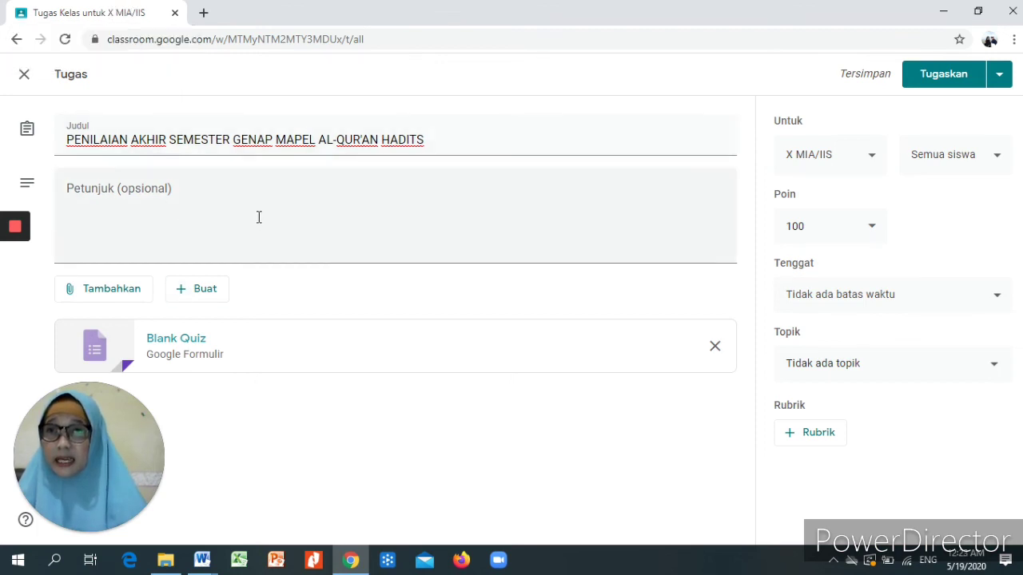
- Go to X MIA/IIS Tugas Kelas and open the first draft's Blank Quiz attachment
{"action": "left_click", "coordinate": [17, 42]}
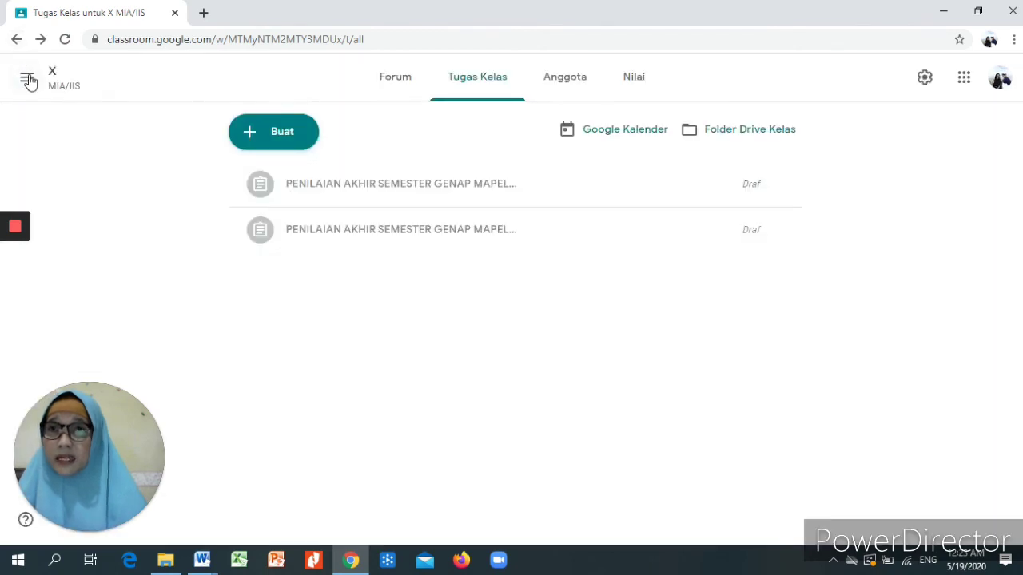
{"action": "left_click", "coordinate": [28, 81]}
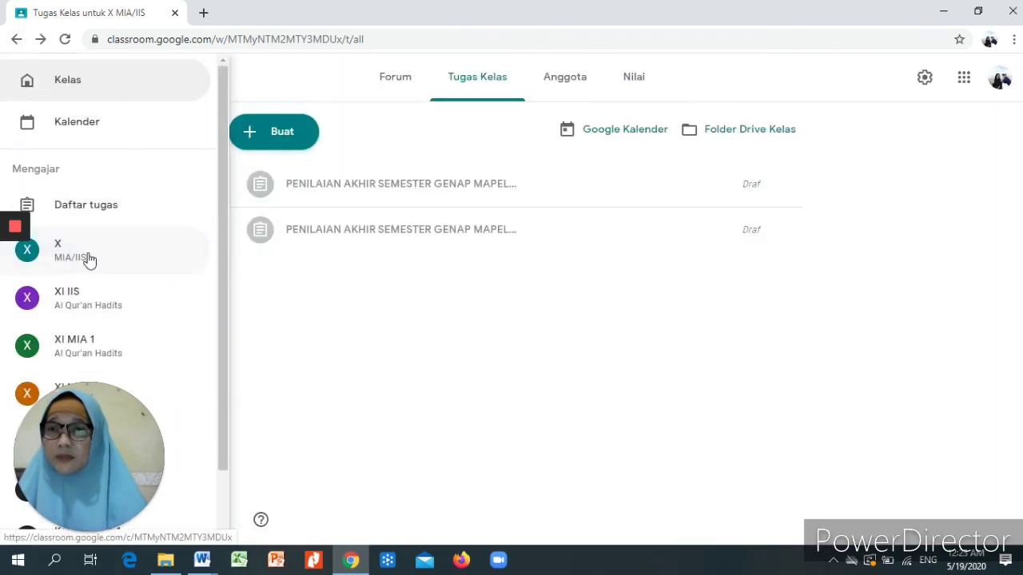
{"action": "left_click", "coordinate": [90, 260]}
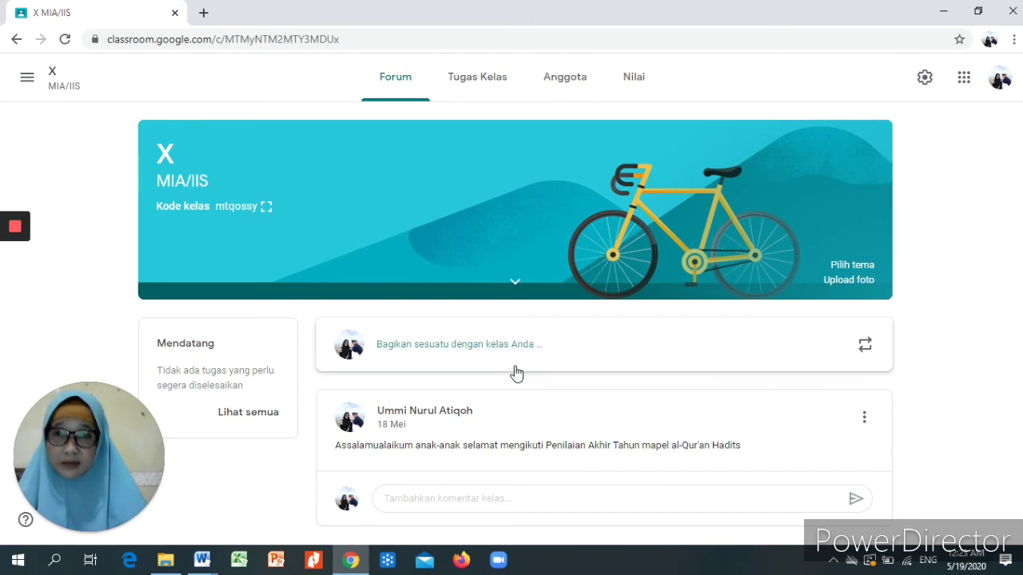
{"action": "left_click", "coordinate": [479, 84]}
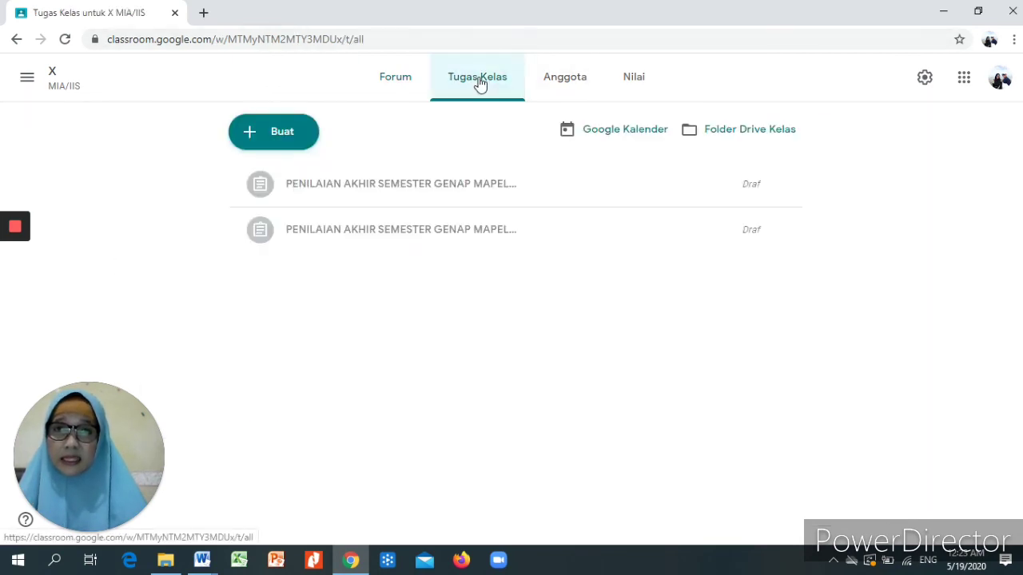
{"action": "left_click", "coordinate": [452, 190]}
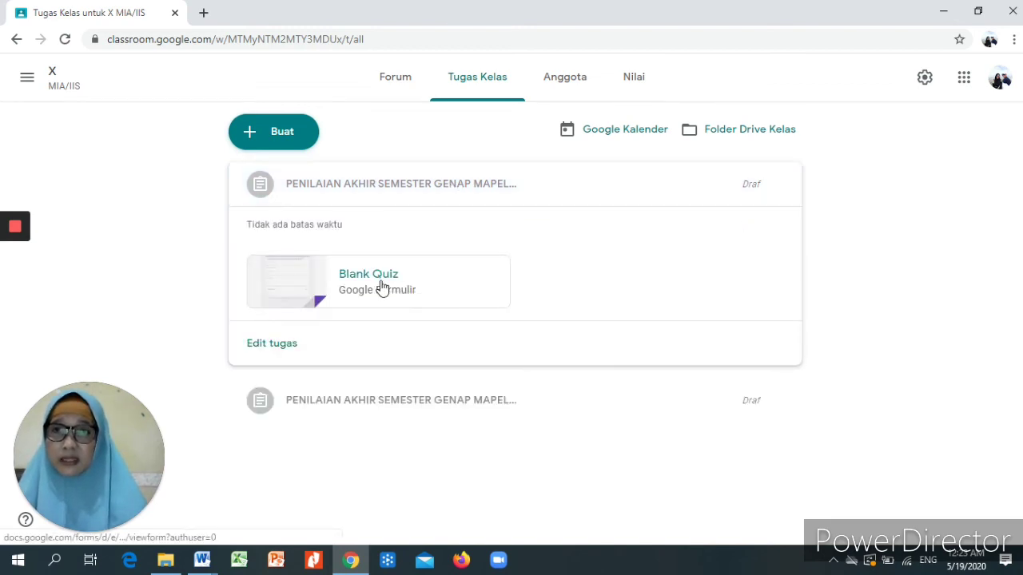
{"action": "left_click", "coordinate": [382, 286]}
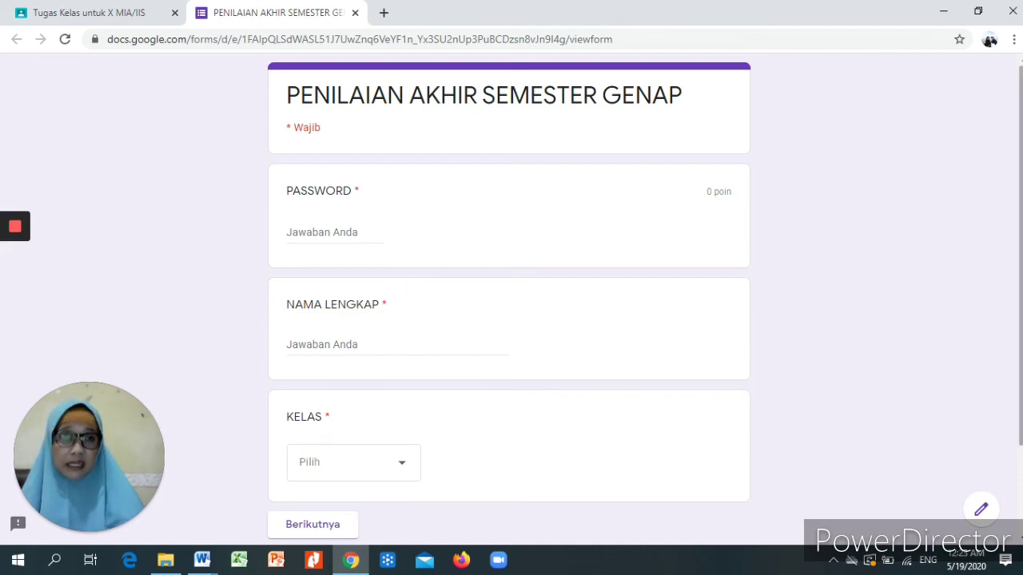
- Try the quiz's Berikutnya button, then close the form tab and leave the page
{"action": "scroll", "coordinate": [509, 304], "scroll_direction": "down", "scroll_amount": 2}
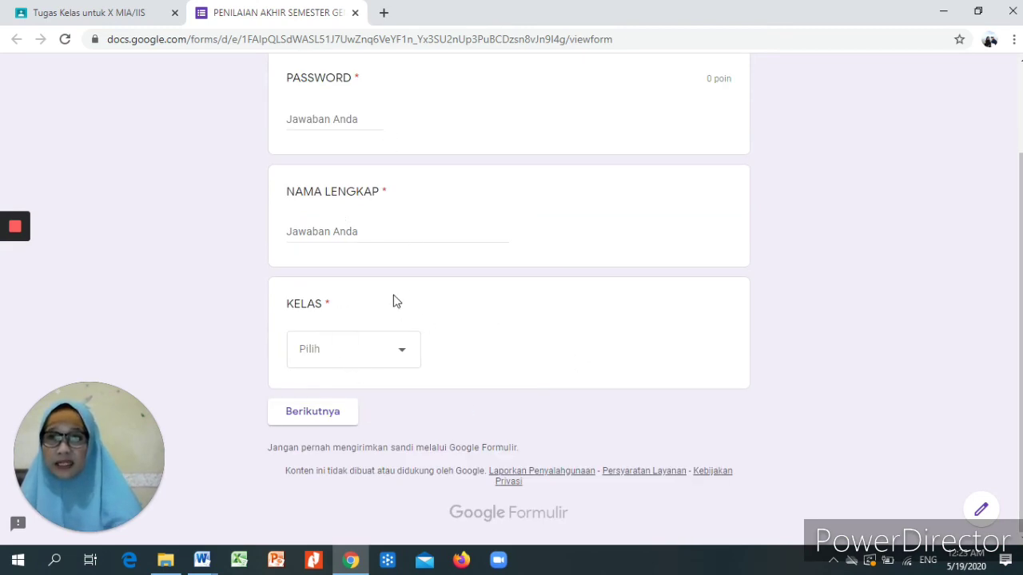
{"action": "left_click", "coordinate": [325, 424]}
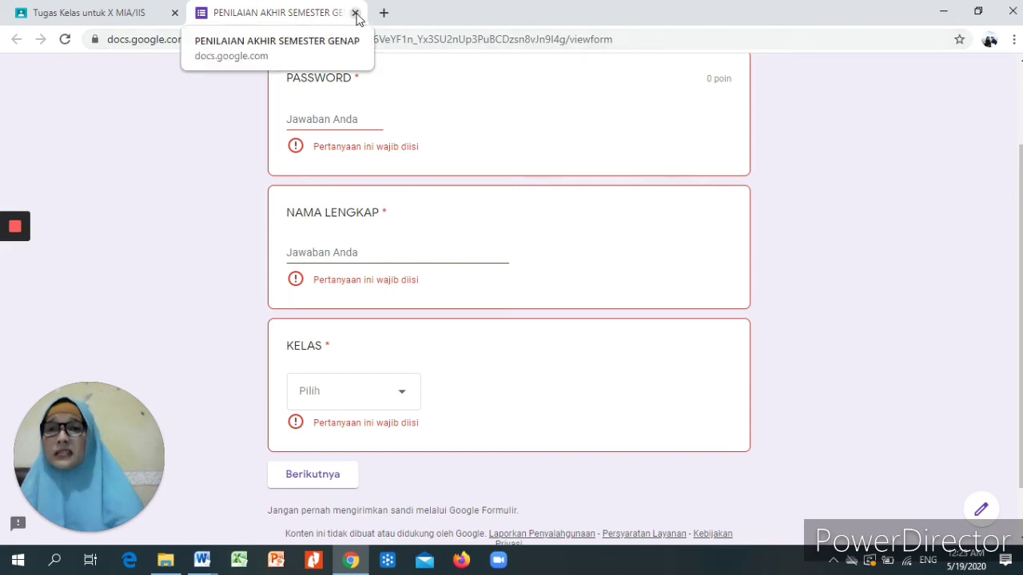
{"action": "left_click", "coordinate": [355, 13]}
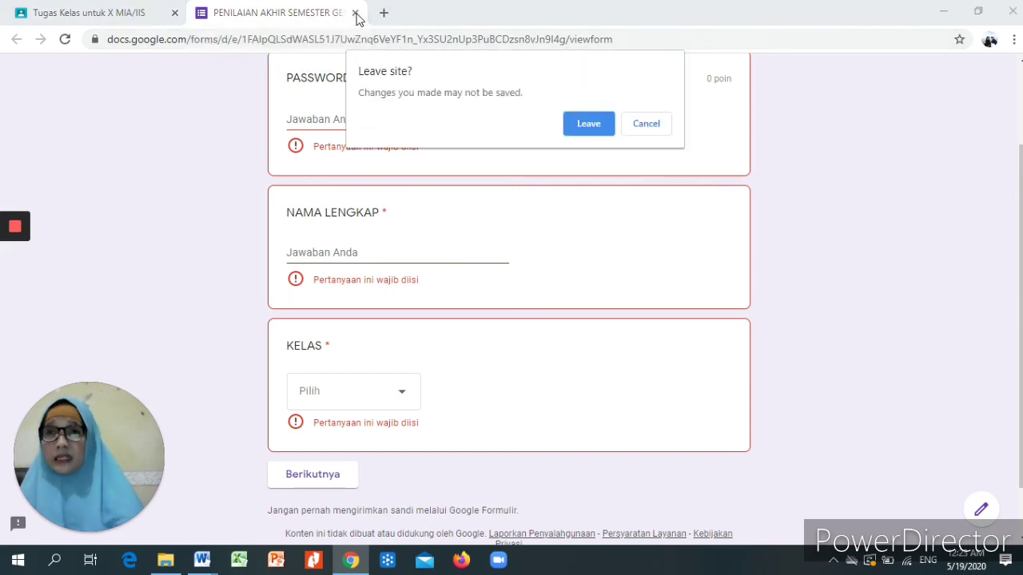
{"action": "left_click", "coordinate": [591, 127]}
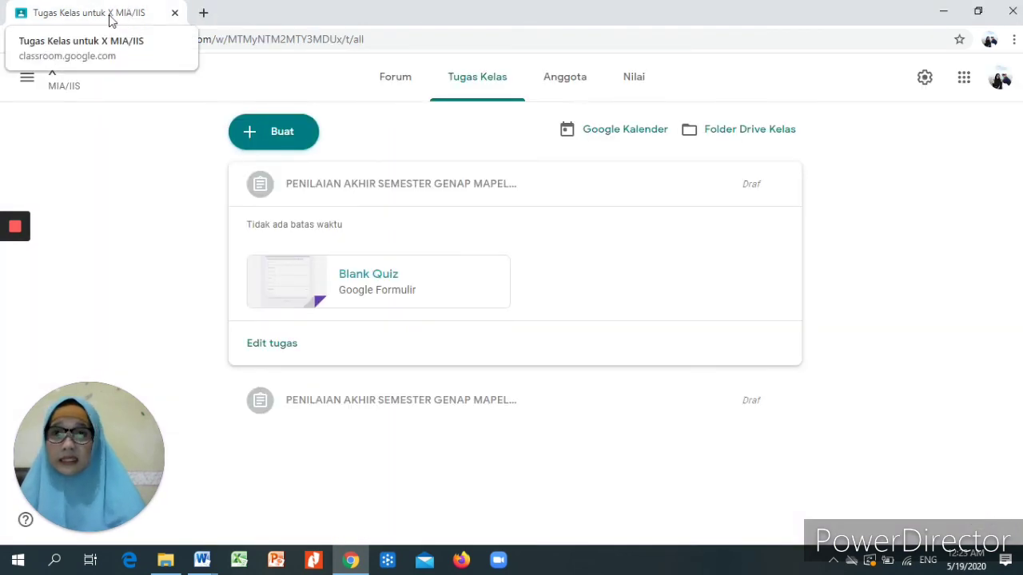
- Collapse the first draft assignment and choose Edit from its options menu
{"action": "left_click", "coordinate": [408, 189]}
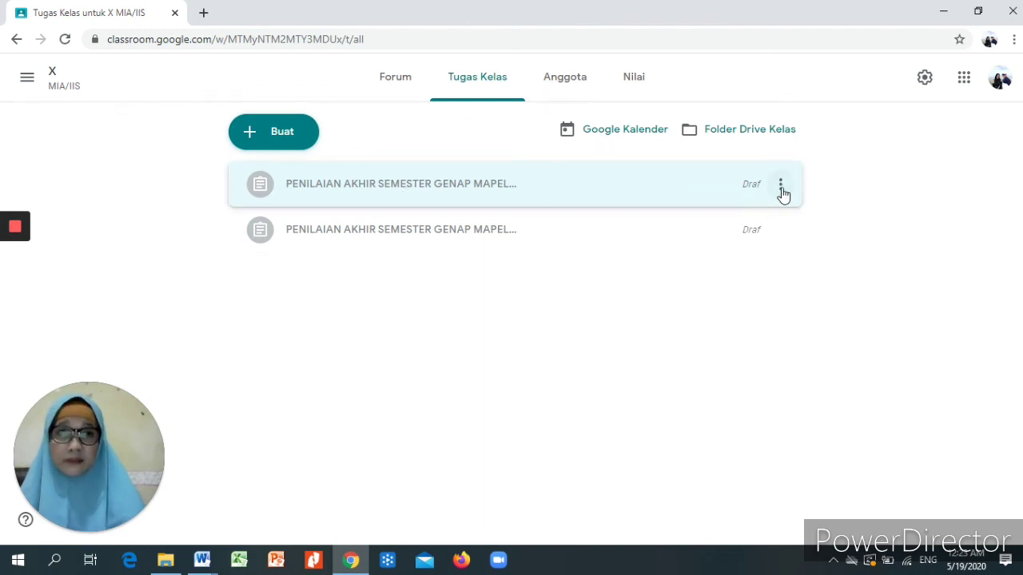
{"action": "left_click", "coordinate": [783, 192]}
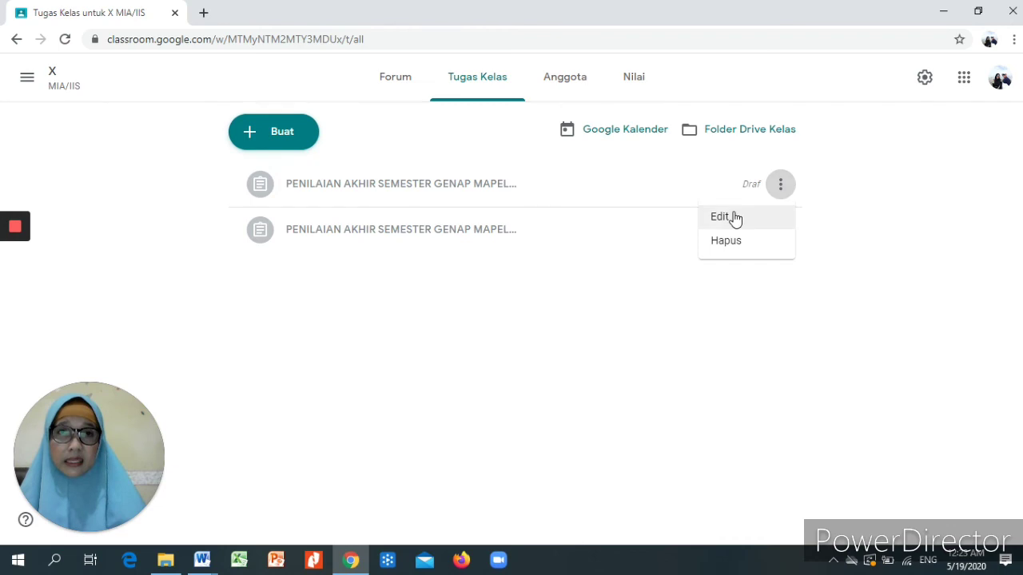
{"action": "left_click", "coordinate": [733, 213]}
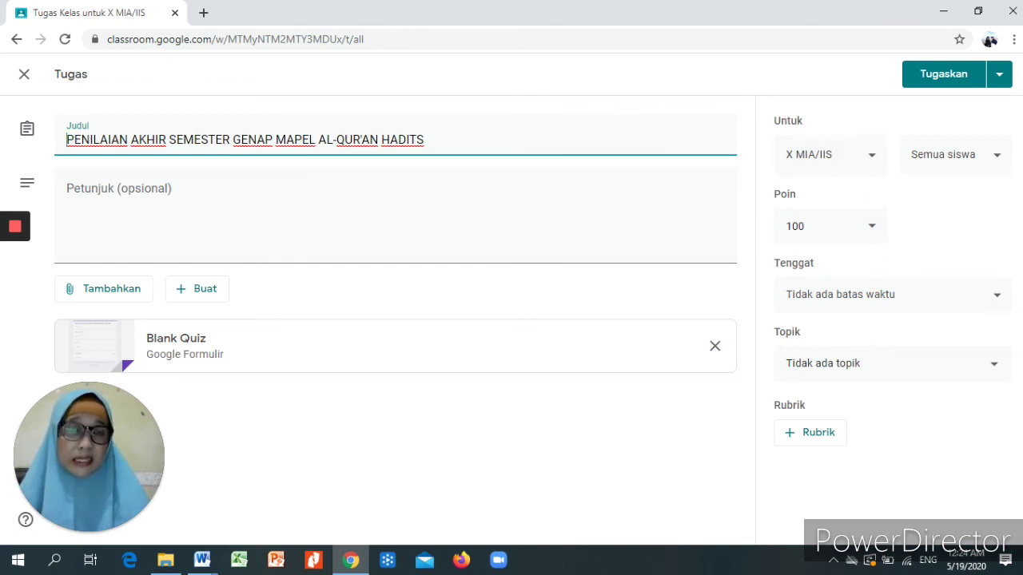
- Set the Tenggat due date to Monday 8 June 2020 at 23.59
{"action": "left_click", "coordinate": [996, 299]}
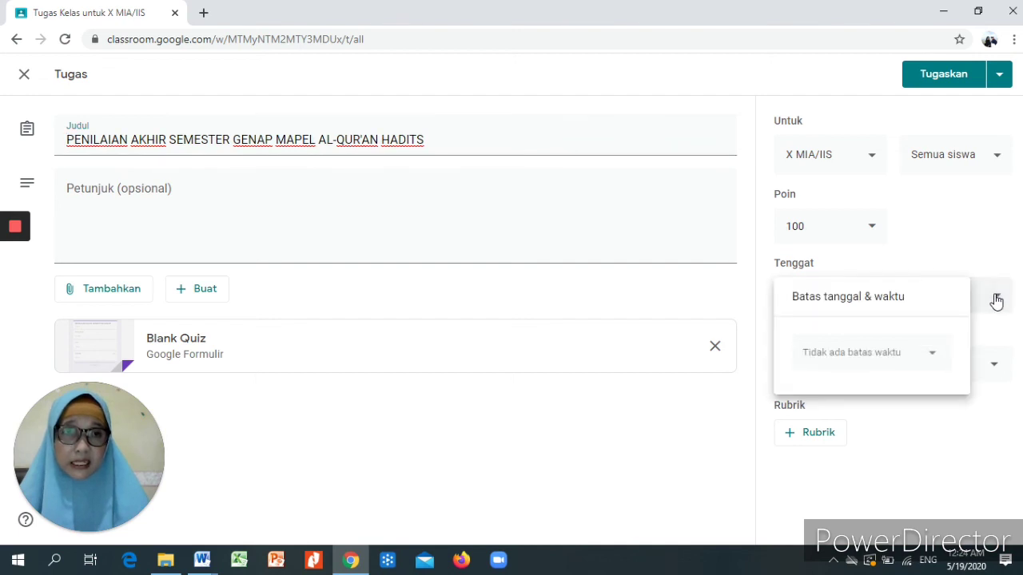
{"action": "left_click", "coordinate": [932, 361]}
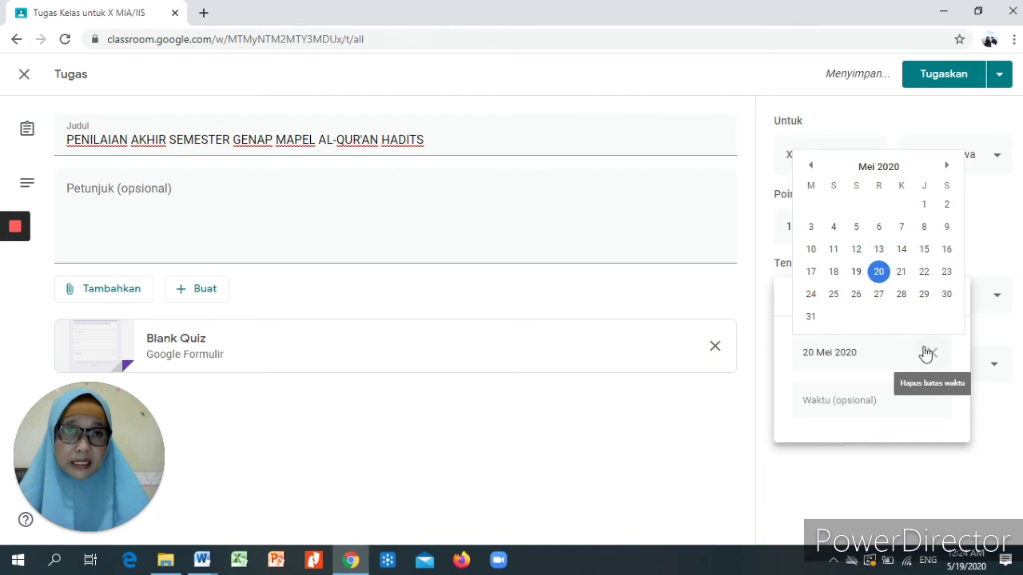
{"action": "left_click", "coordinate": [947, 167]}
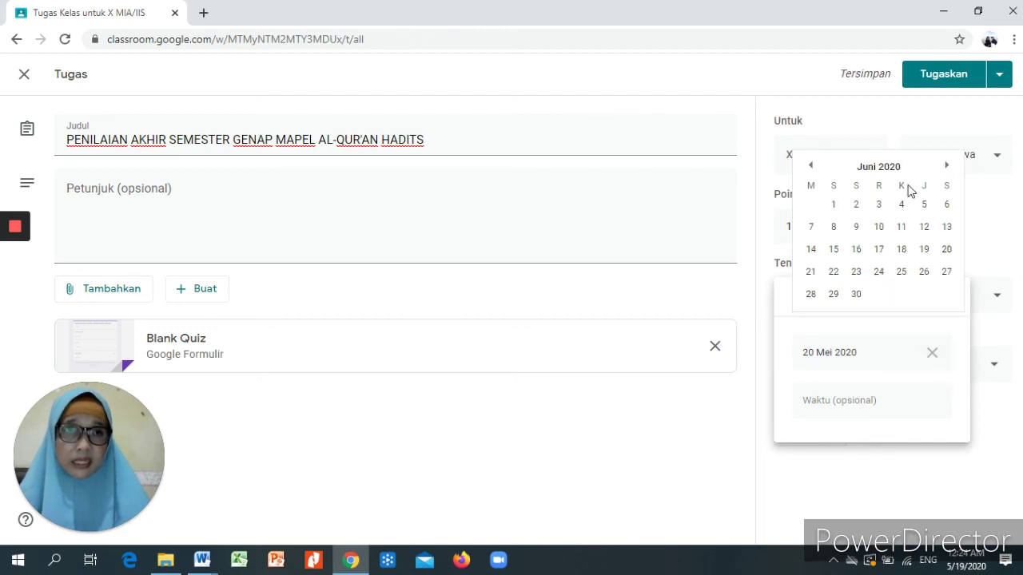
{"action": "left_click", "coordinate": [834, 227]}
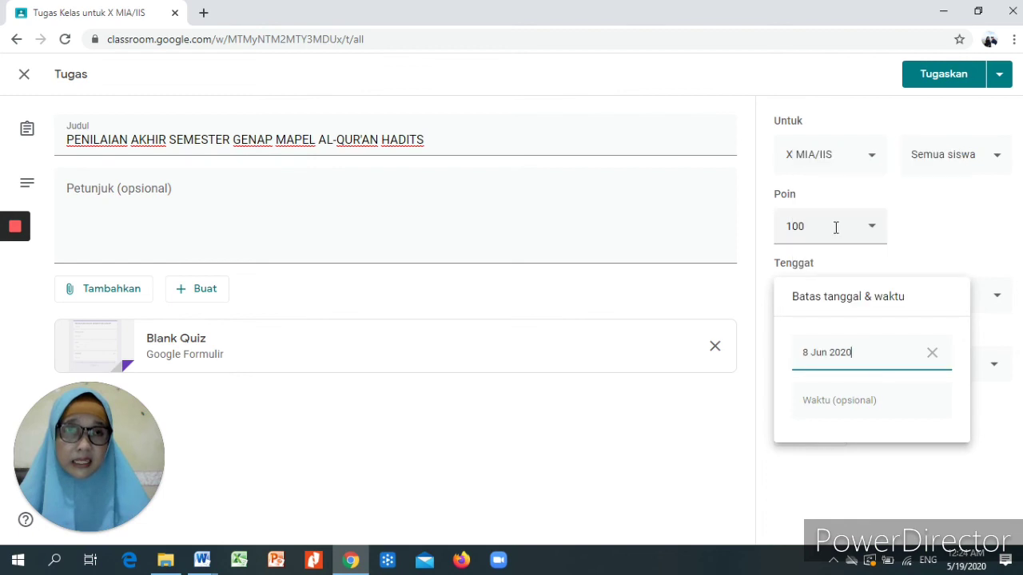
{"action": "left_click", "coordinate": [820, 402]}
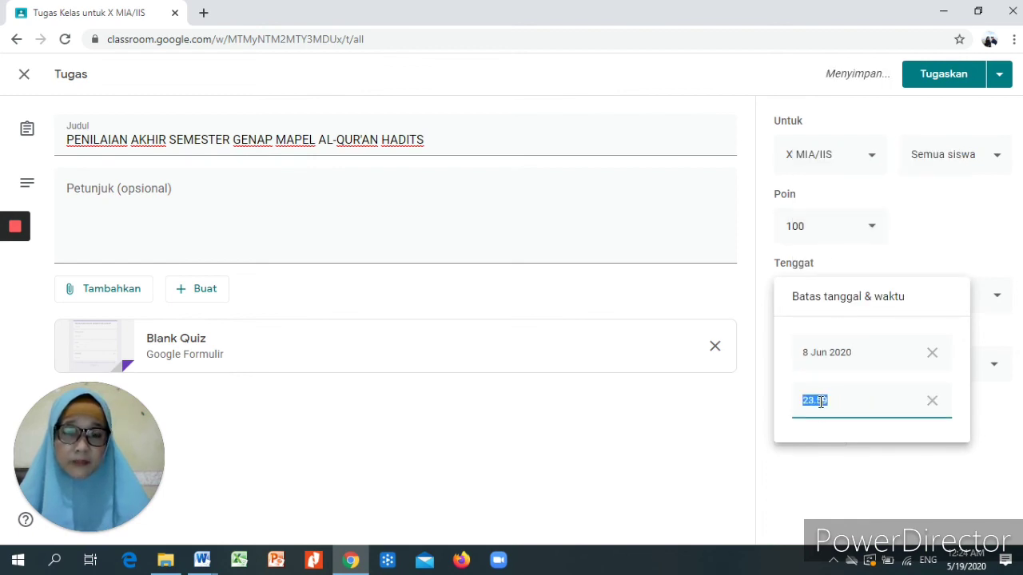
{"action": "type", "text": "0"}
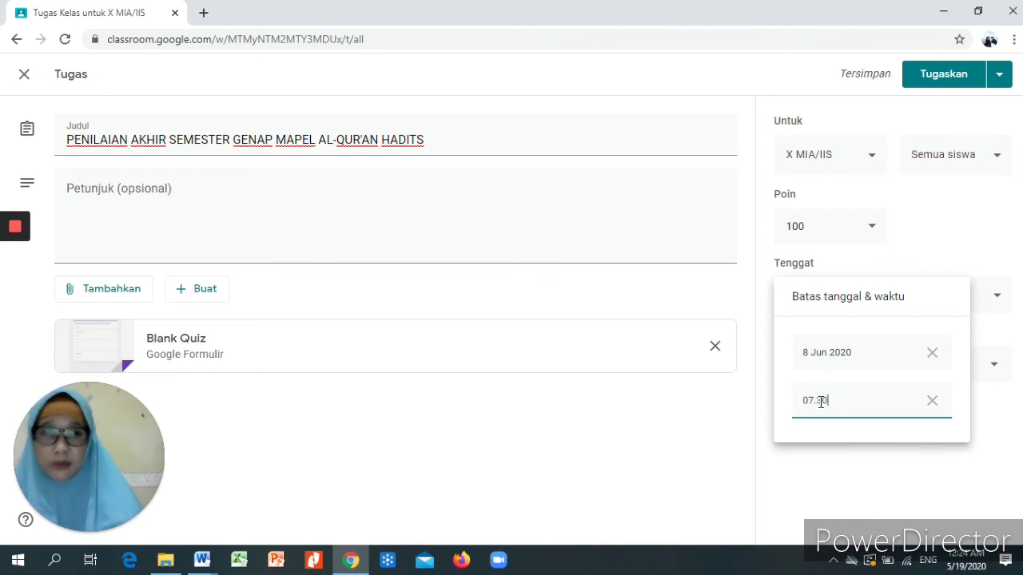
{"action": "type", "text": "7.00"}
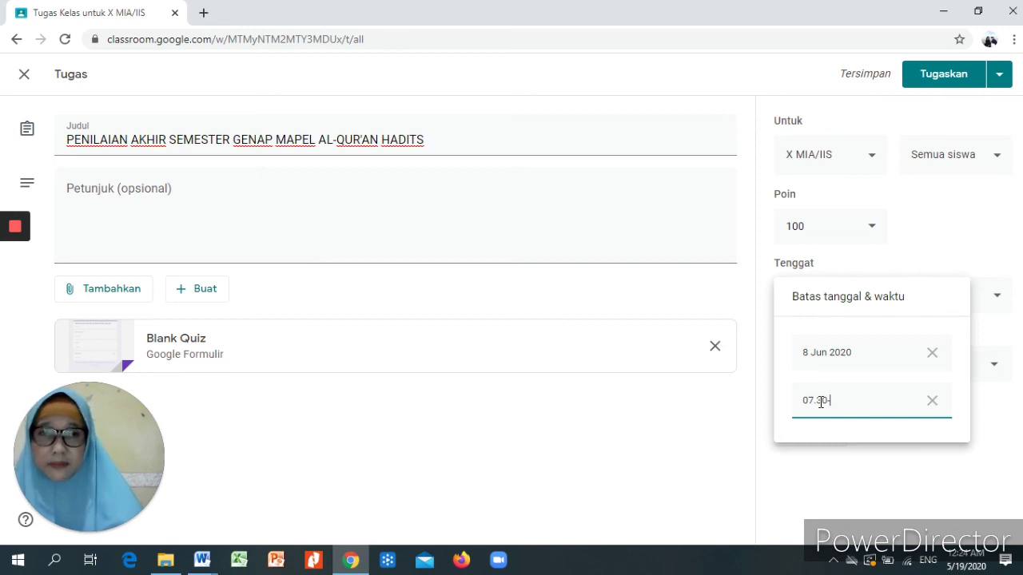
{"action": "type", "text": "-09.00"}
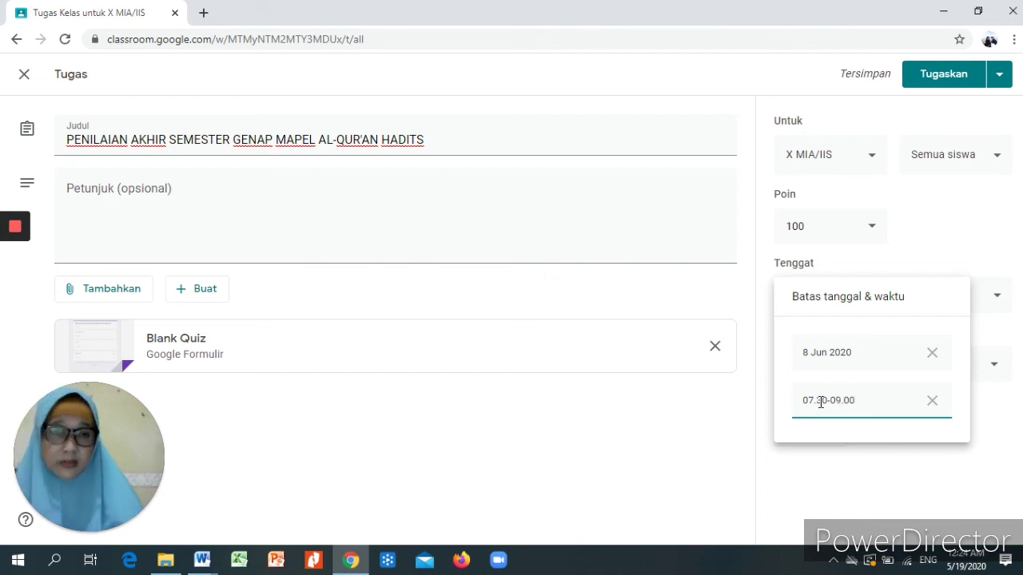
{"action": "left_click", "coordinate": [903, 469]}
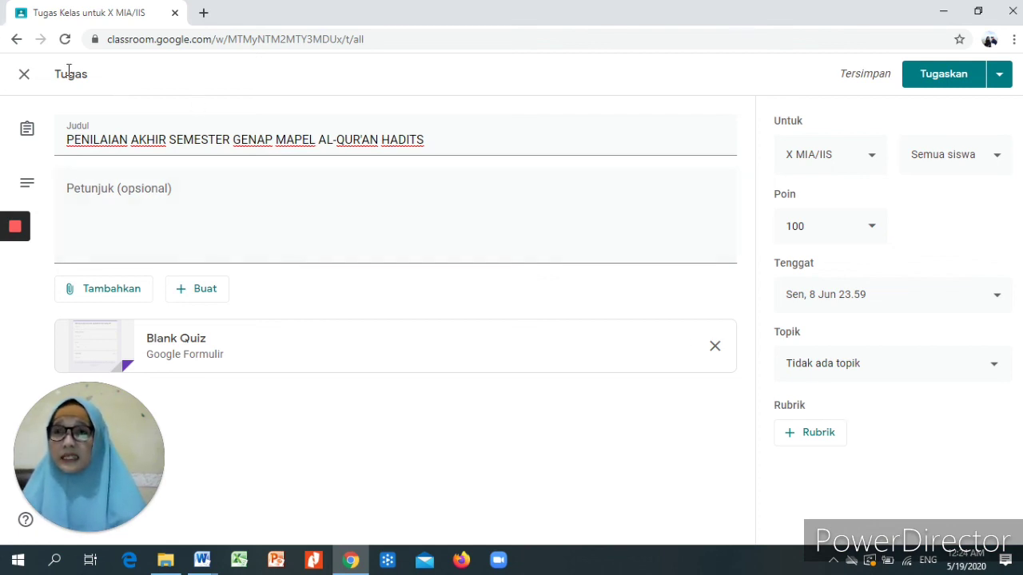
- Return to the X MIA/IIS classwork list and open the class navigation drawer
{"action": "left_click", "coordinate": [16, 40]}
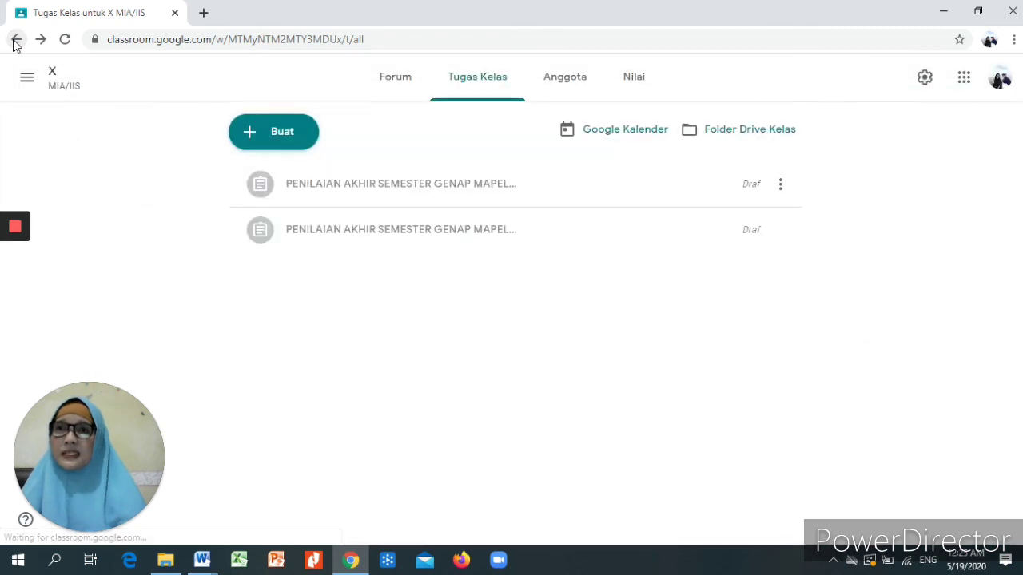
{"action": "left_click", "coordinate": [26, 78]}
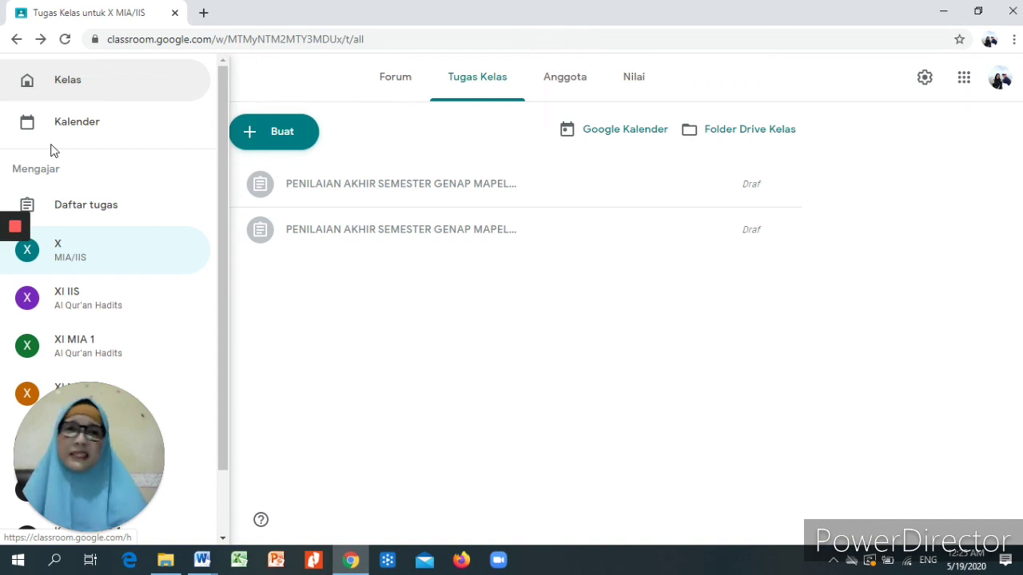
{"action": "mouse_move", "coordinate": [13, 228]}
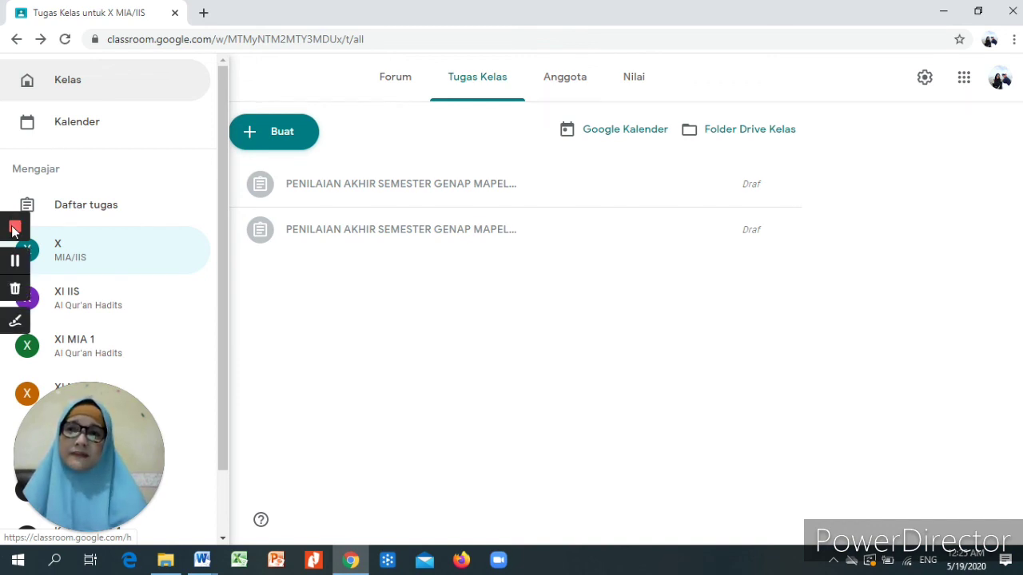